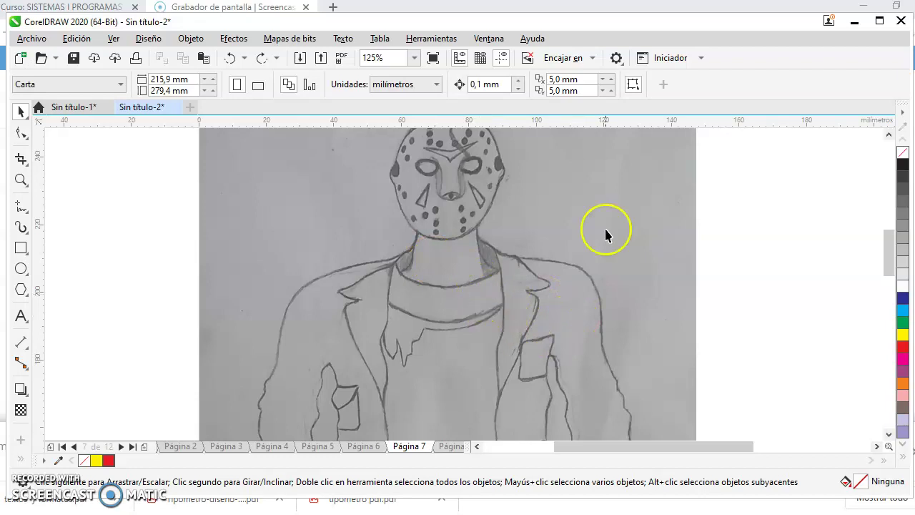
Lock the scanned sketch of the masked figure on Página 7 so it serves as a fixed tracing reference.
click(889, 135)
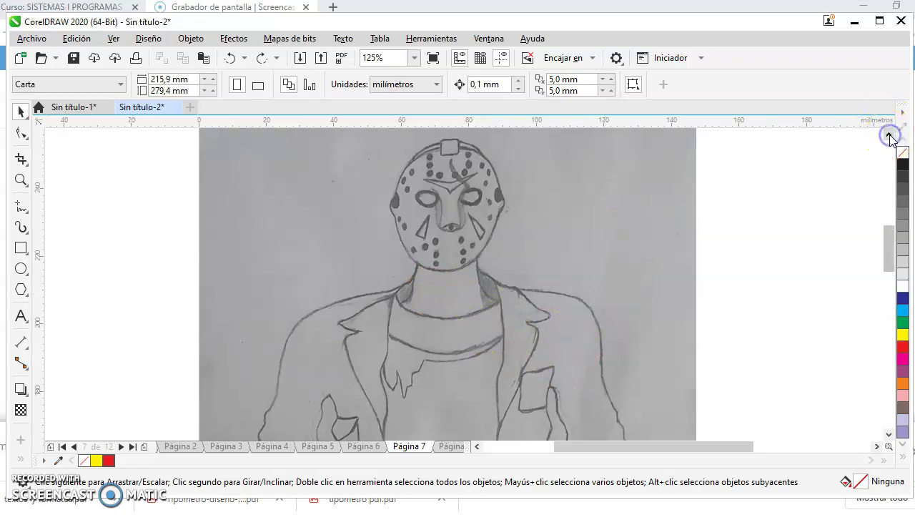
click(444, 301)
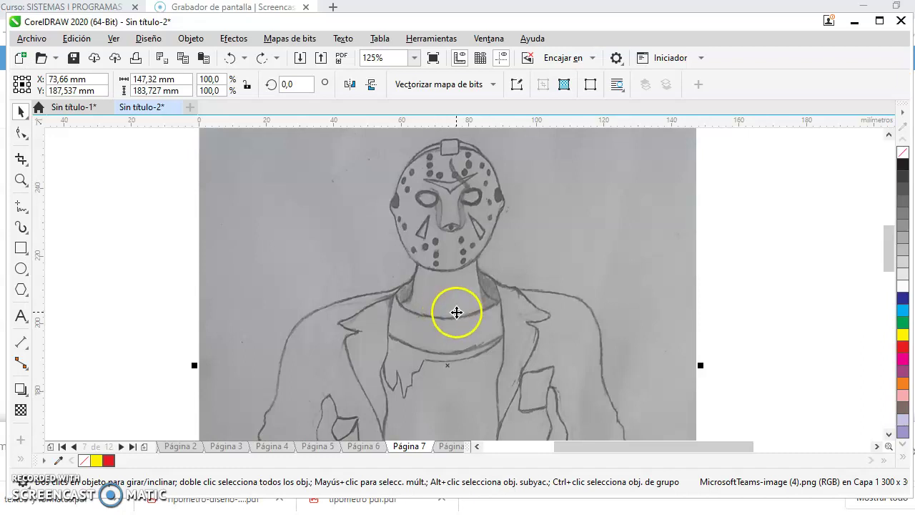
right_click(398, 263)
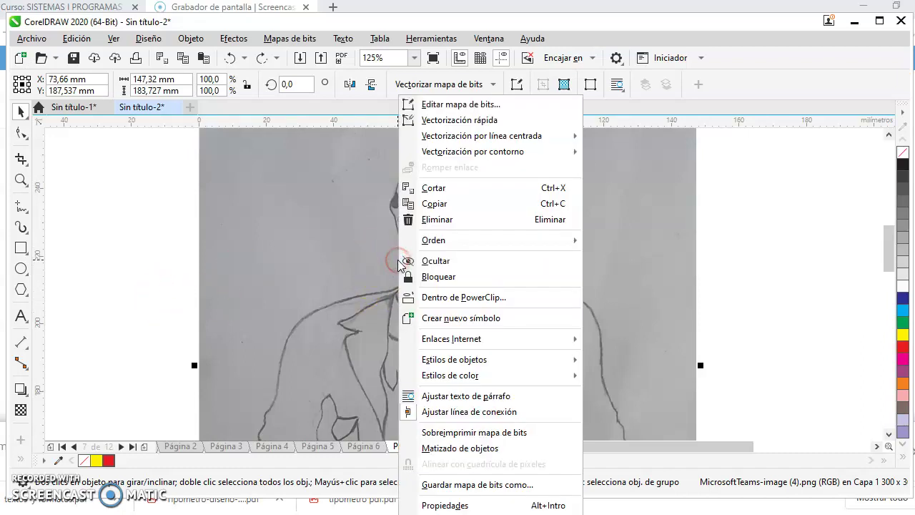
click(456, 276)
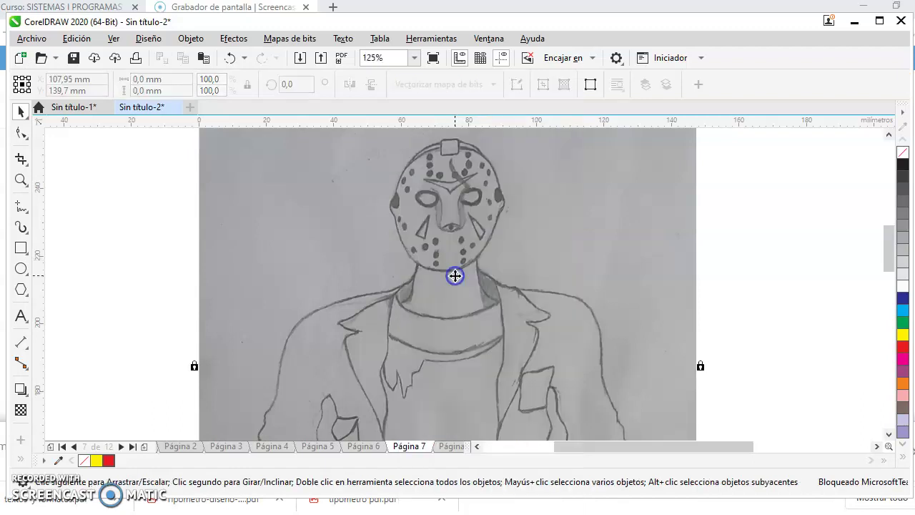
Start a B-Spline at the top of the mask's left ear patch and trace the upper-left outline to the forehead strap.
click(26, 212)
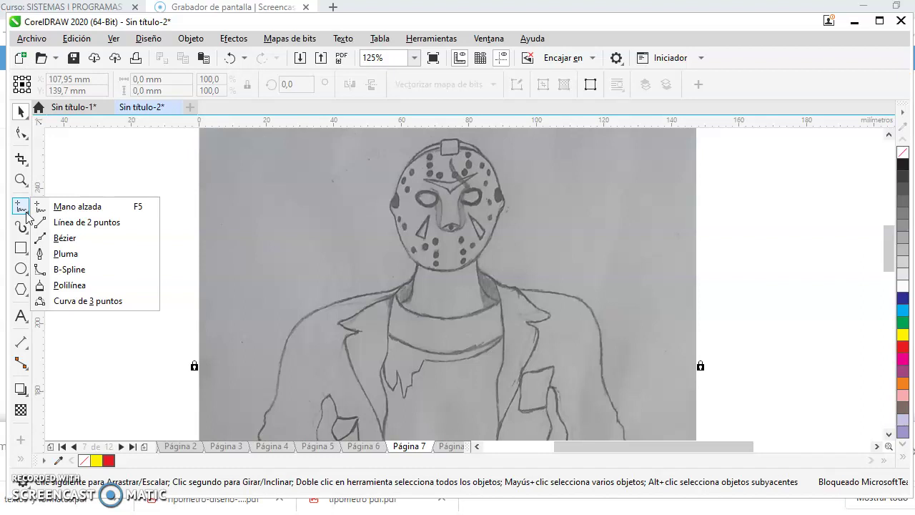
click(72, 271)
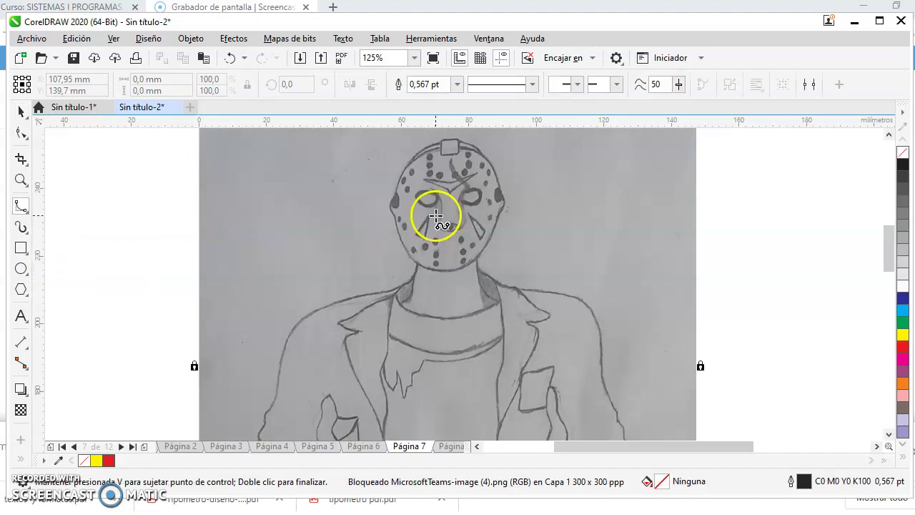
scroll(453, 184, up, 4)
scroll(456, 187, down, 4)
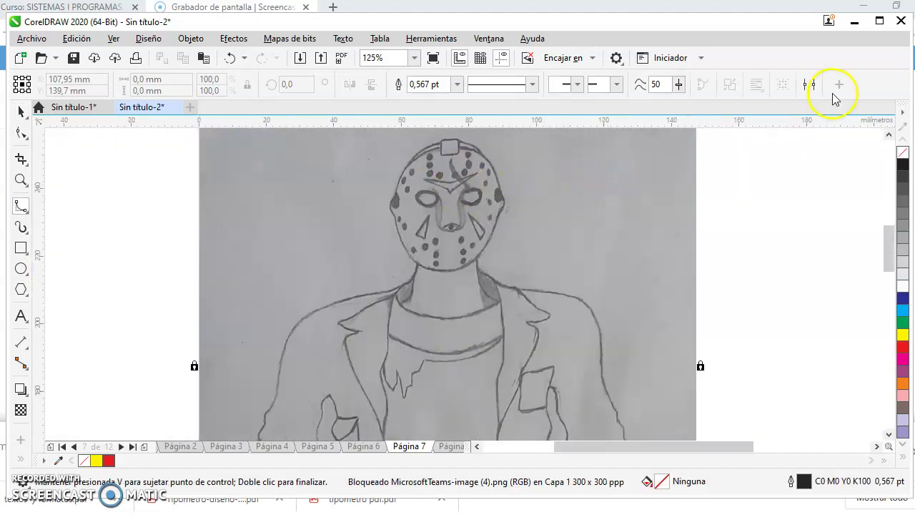
scroll(481, 195, up, 4)
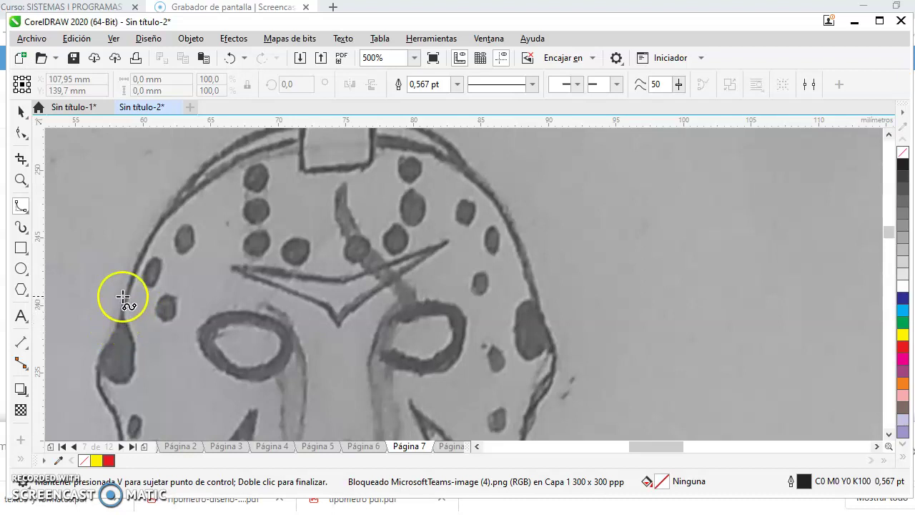
click(118, 317)
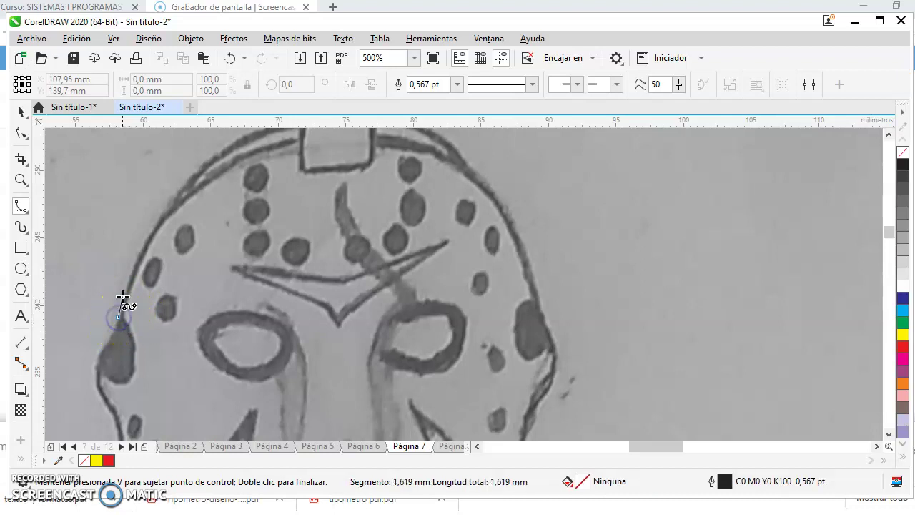
click(143, 242)
click(164, 219)
click(211, 175)
click(248, 153)
click(297, 140)
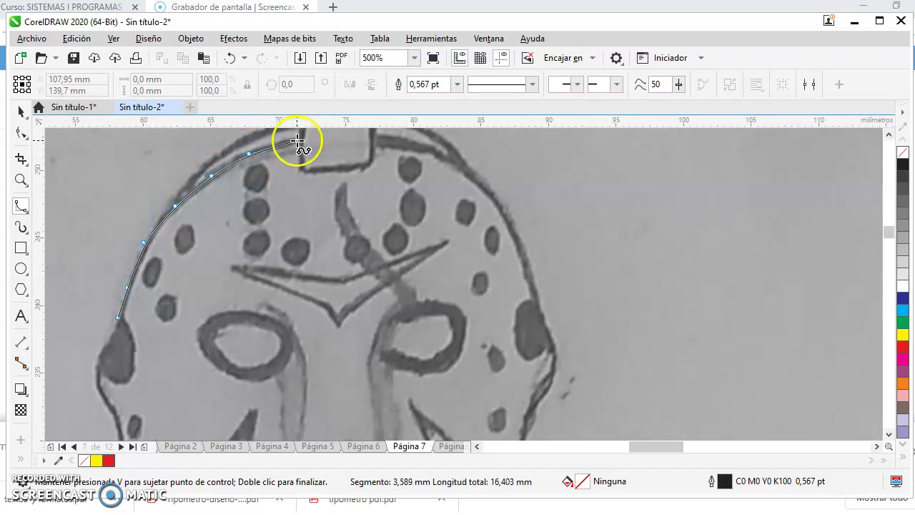
Continue the B-Spline across the strap and down the mask's right outline, ending it just below the right ear patch.
click(382, 141)
click(442, 155)
click(480, 183)
click(513, 231)
click(529, 270)
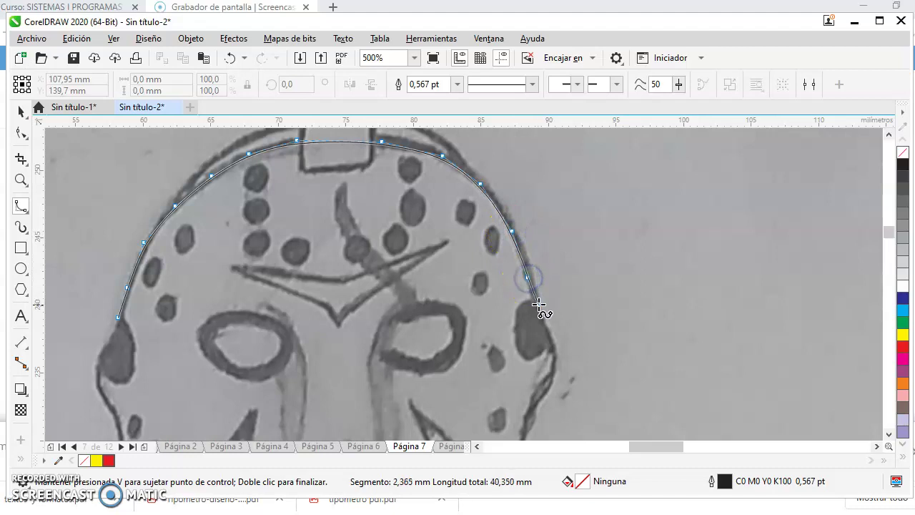
click(559, 361)
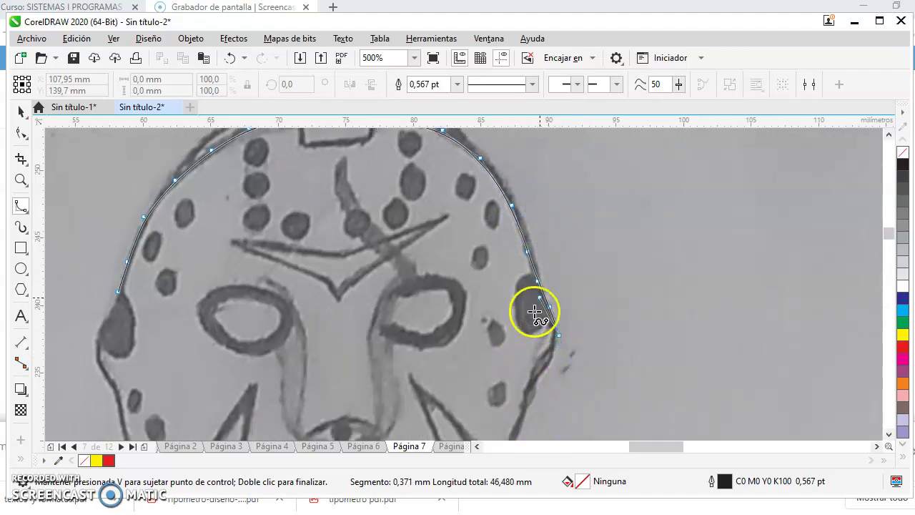
click(544, 368)
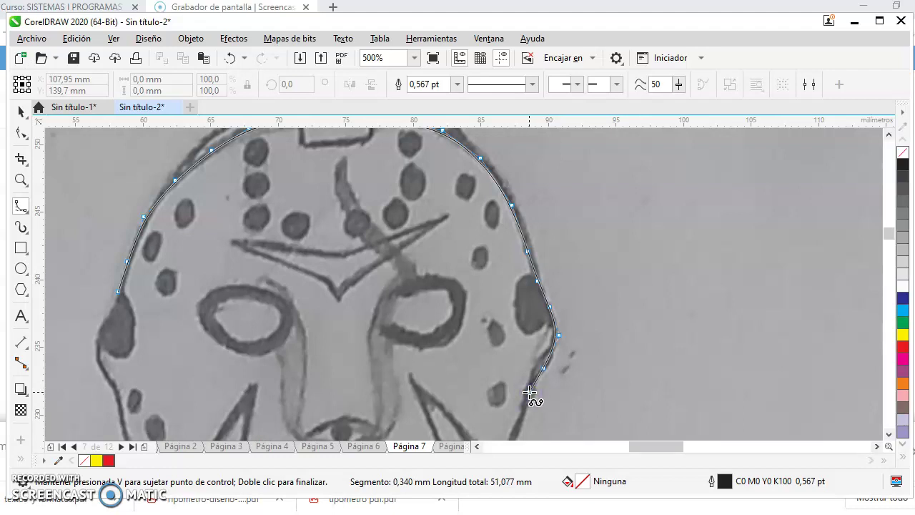
double_click(530, 392)
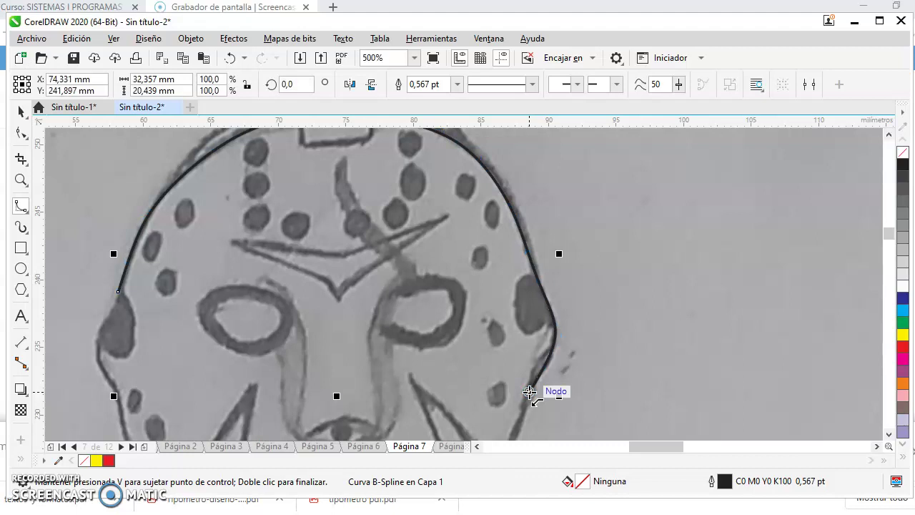
Move the B-Spline's control node at the strap's left edge down toward the mask's inner outline.
click(889, 135)
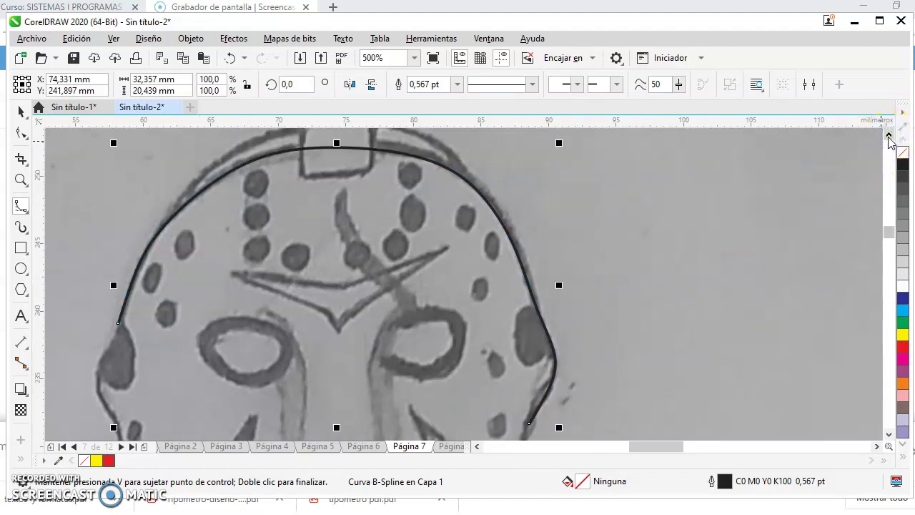
mouse_move(889, 232)
mouse_down()
mouse_move(889, 241)
mouse_move(889, 230)
mouse_up()
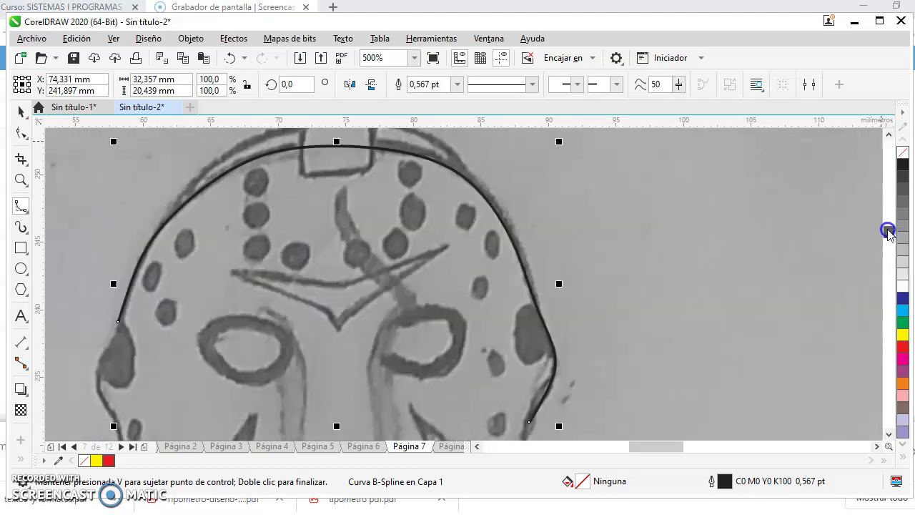
click(20, 134)
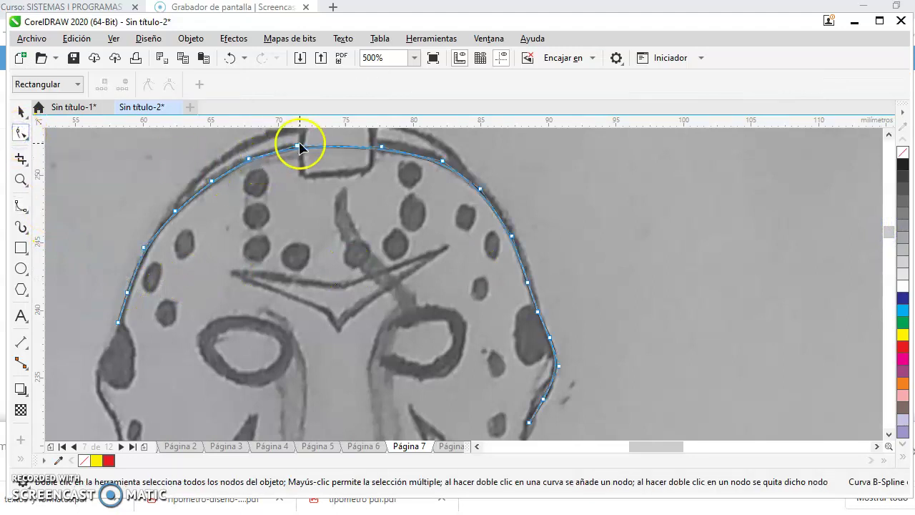
scroll(297, 148, up, 1)
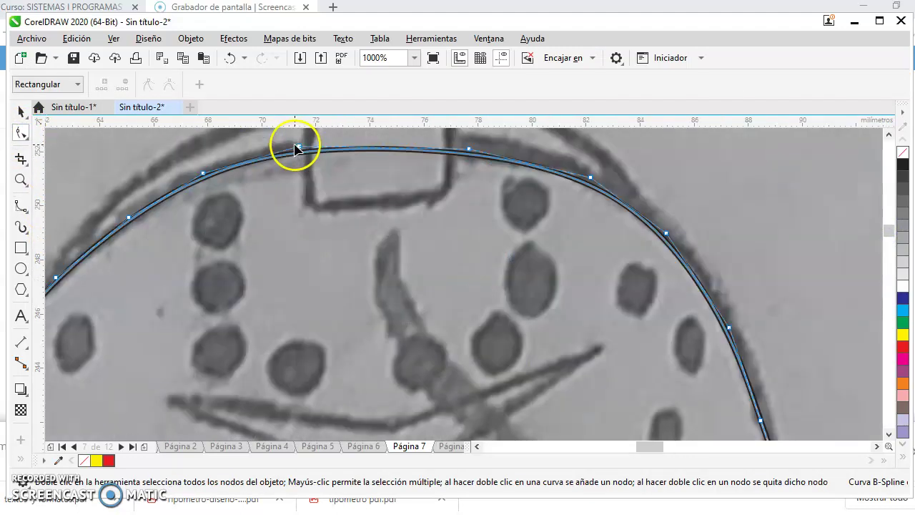
drag(299, 148, 308, 177)
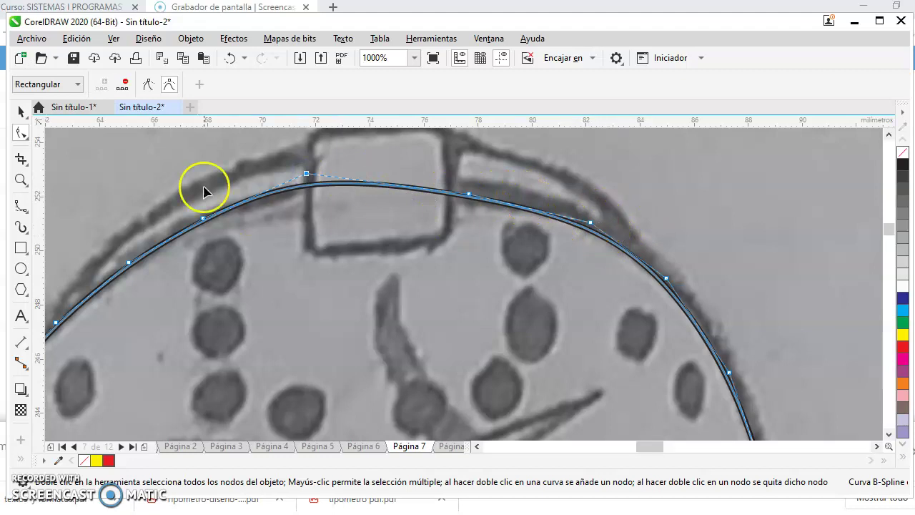
drag(306, 175, 306, 181)
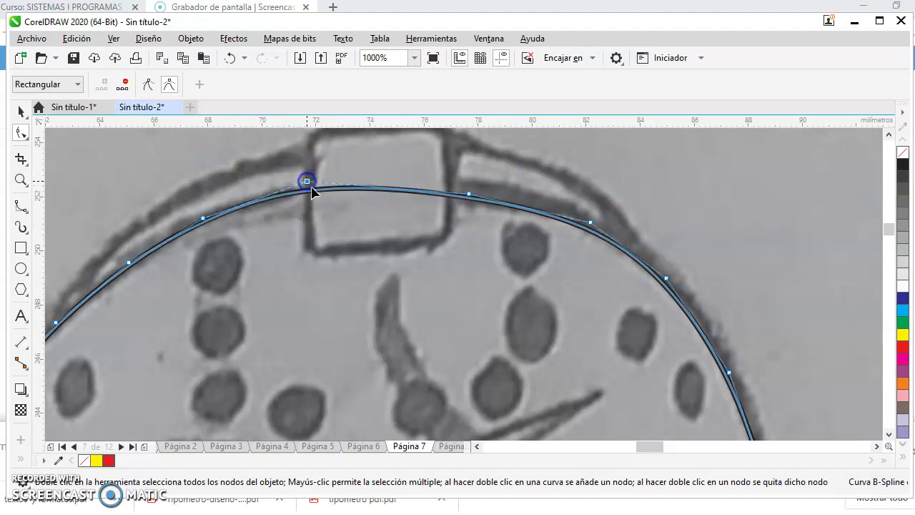
Turn off snapping to objects.
click(191, 38)
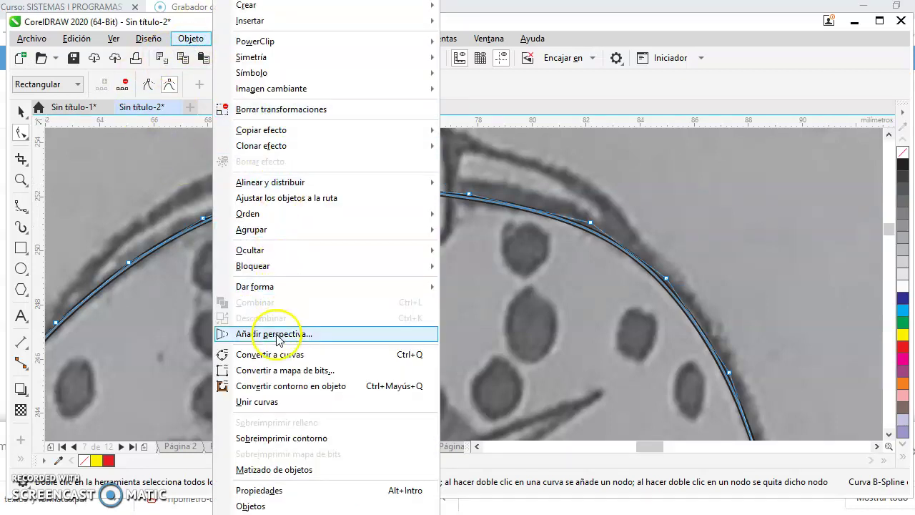
click(143, 38)
click(115, 39)
click(141, 39)
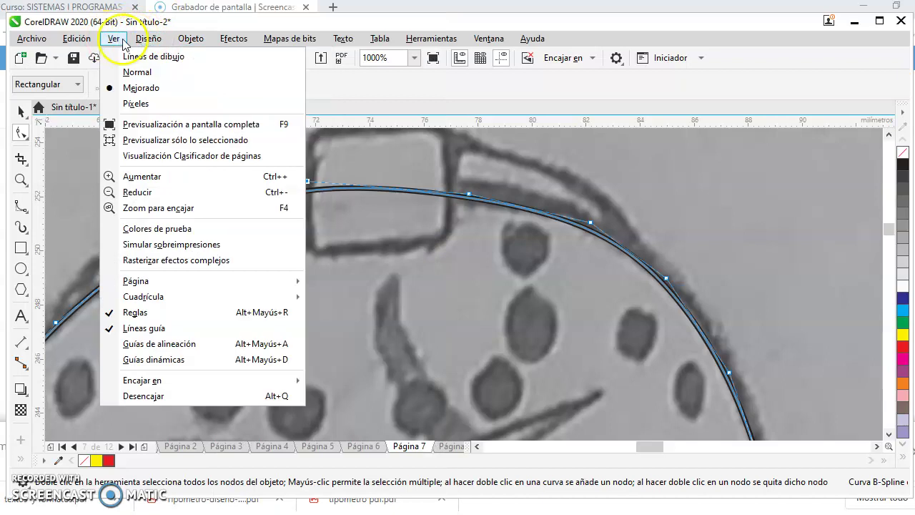
mouse_move(84, 44)
mouse_move(116, 45)
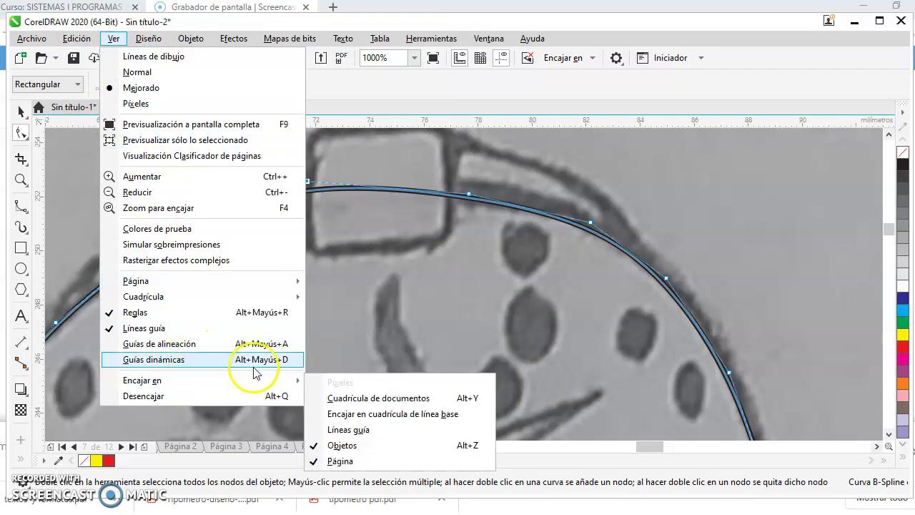
click(347, 445)
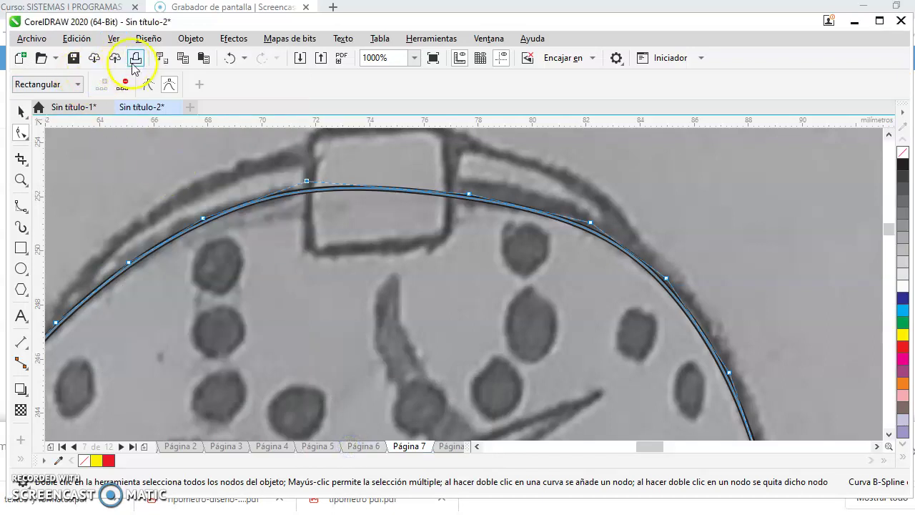
Fine-tune the control node at the strap's left edge by moving it slightly up and inside the strap.
mouse_move(306, 184)
mouse_down()
mouse_move(307, 174)
mouse_move(315, 189)
mouse_move(315, 181)
mouse_up()
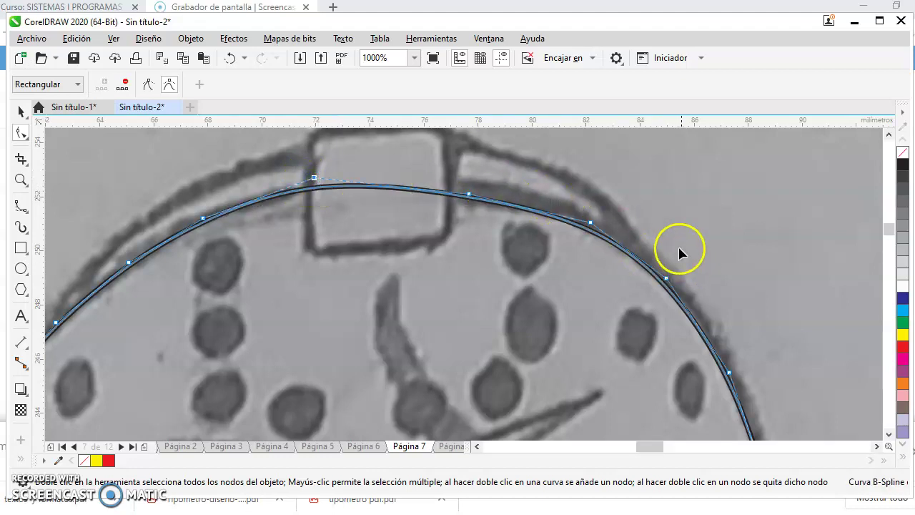
scroll(482, 384, up, 1)
scroll(485, 387, down, 2)
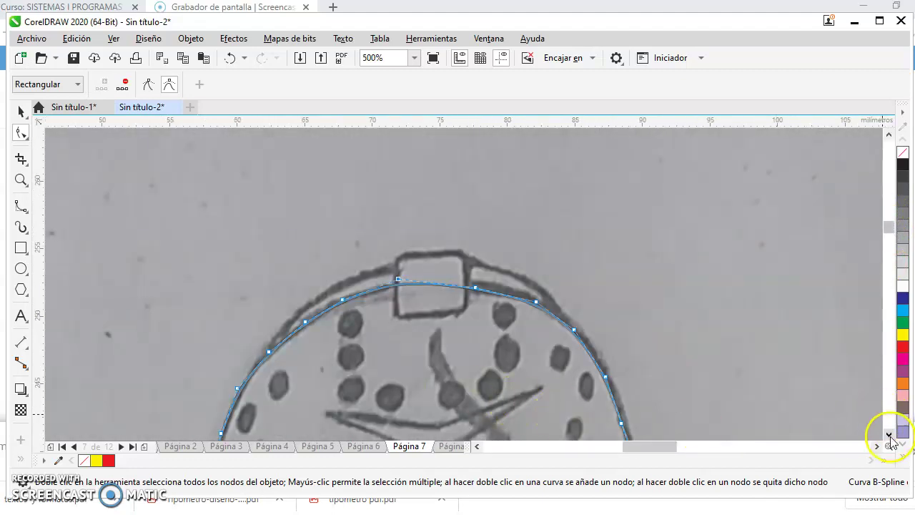
click(889, 435)
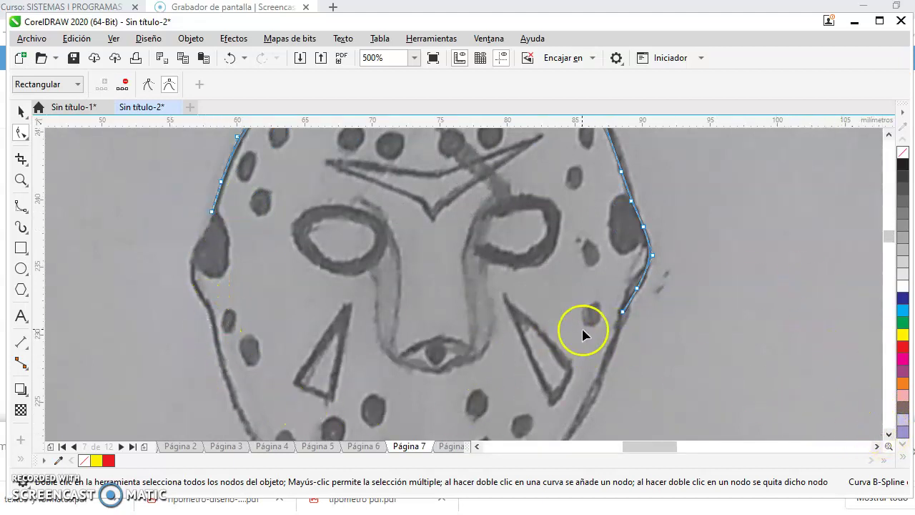
scroll(584, 332, down, 2)
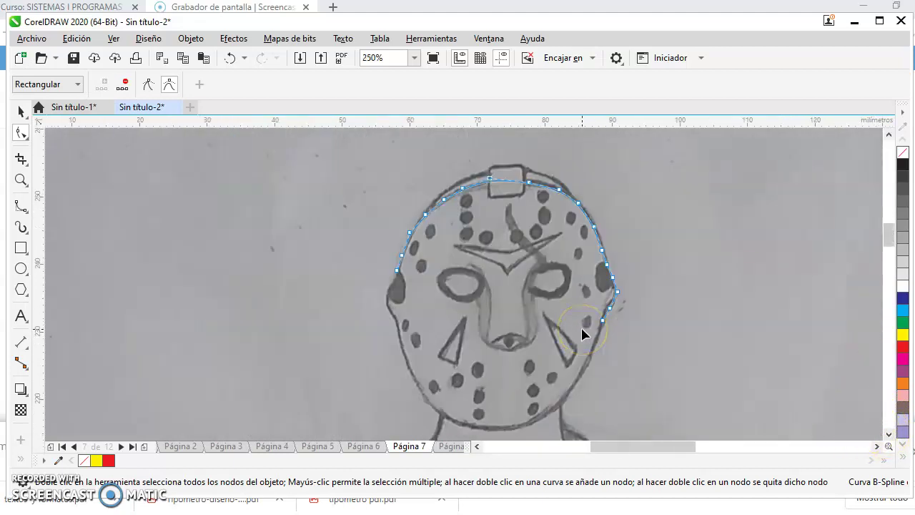
click(888, 434)
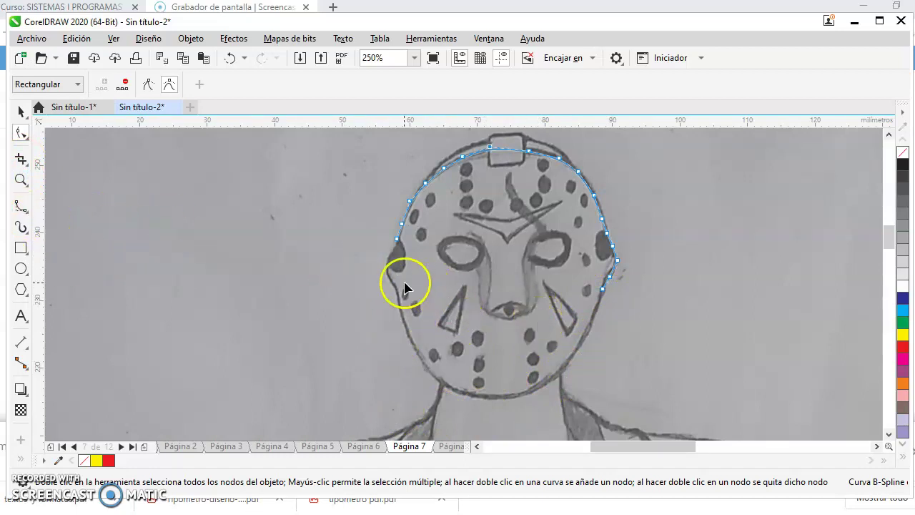
click(26, 212)
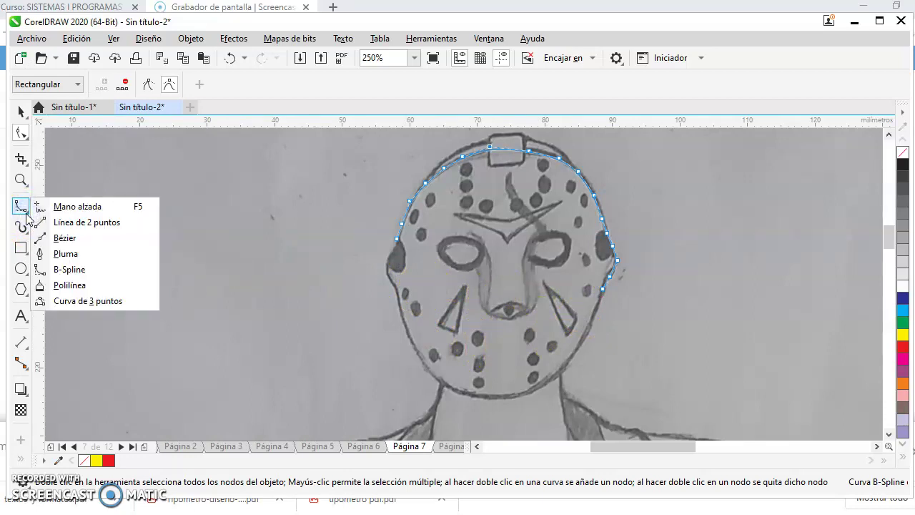
click(89, 289)
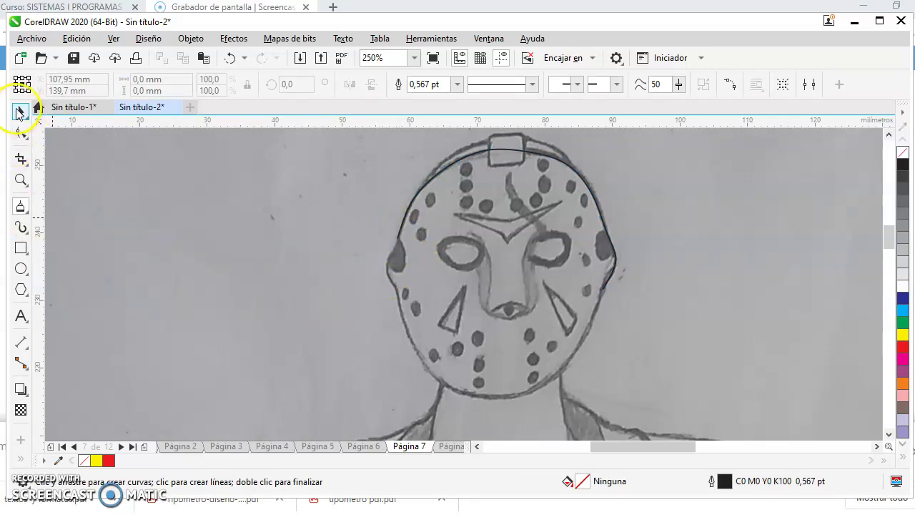
click(18, 113)
click(397, 232)
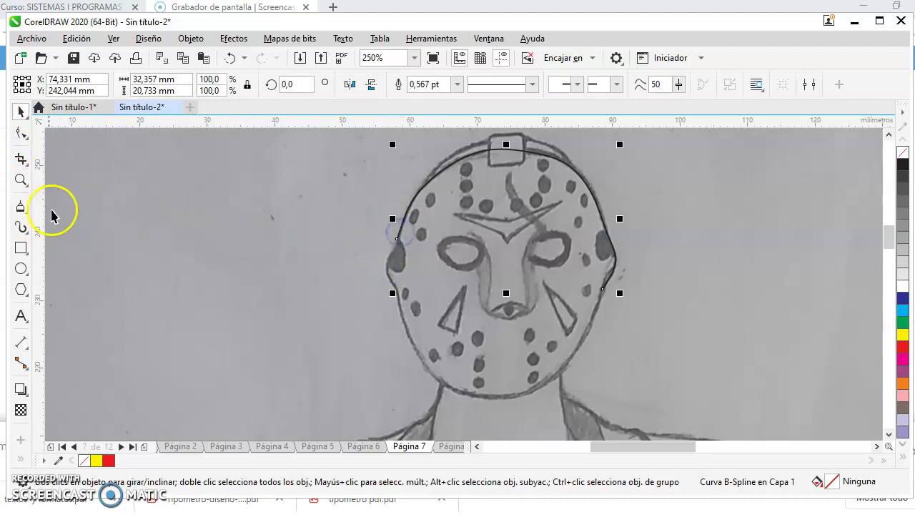
click(20, 206)
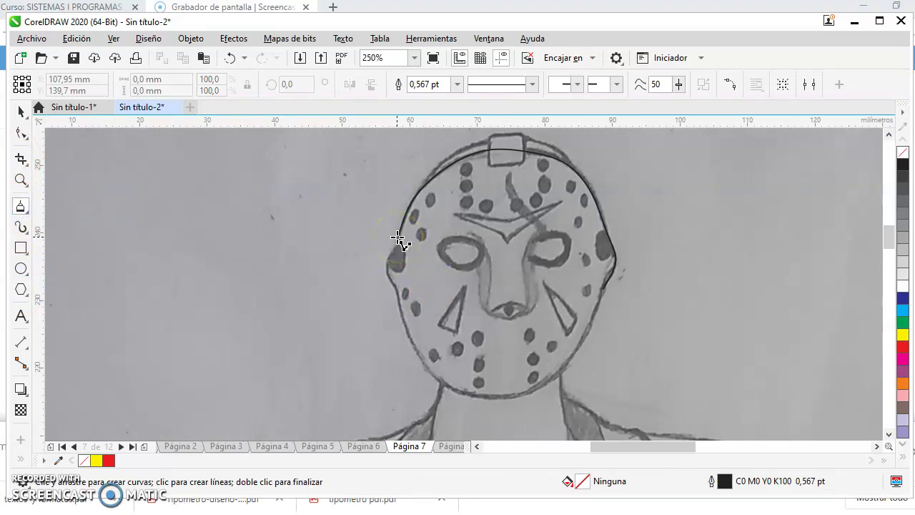
scroll(398, 238, up, 3)
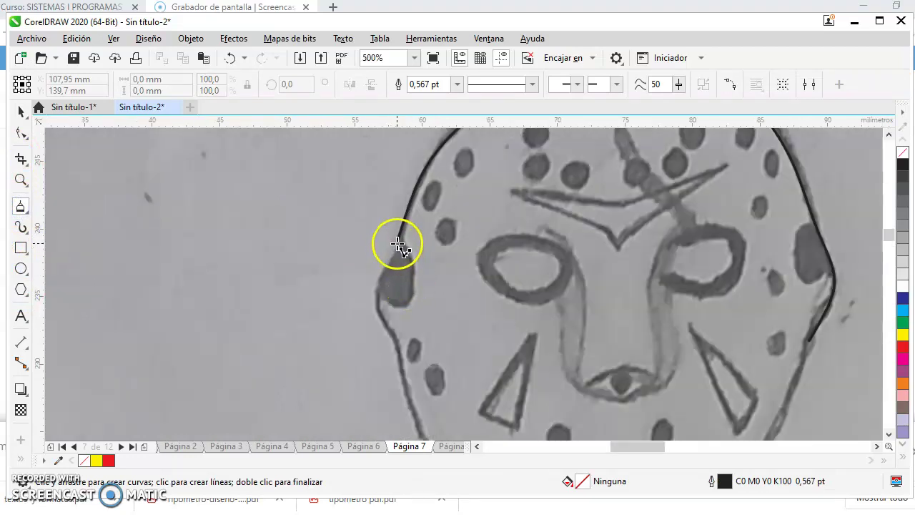
drag(397, 247, 398, 251)
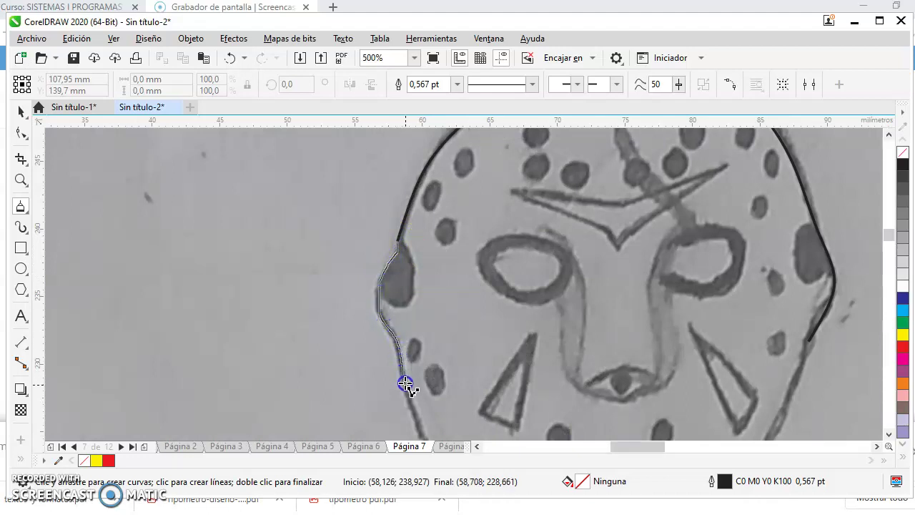
drag(420, 417, 422, 421)
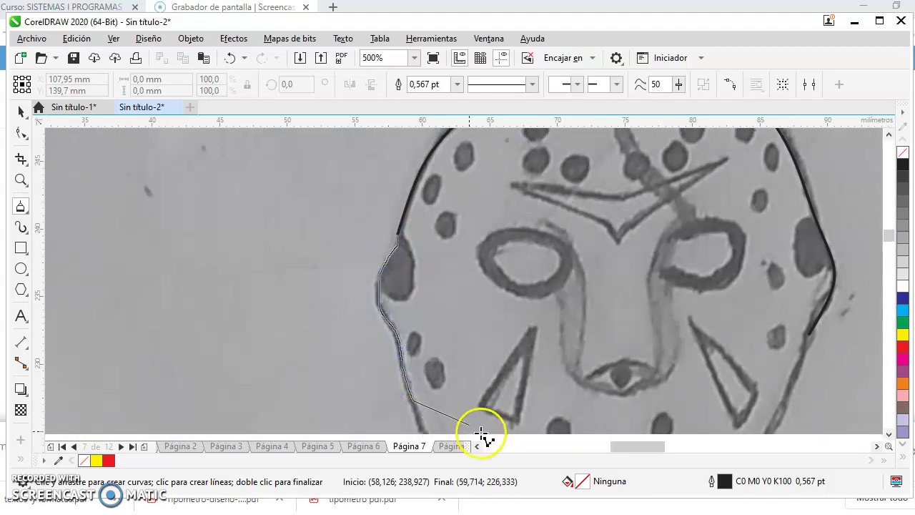
click(445, 428)
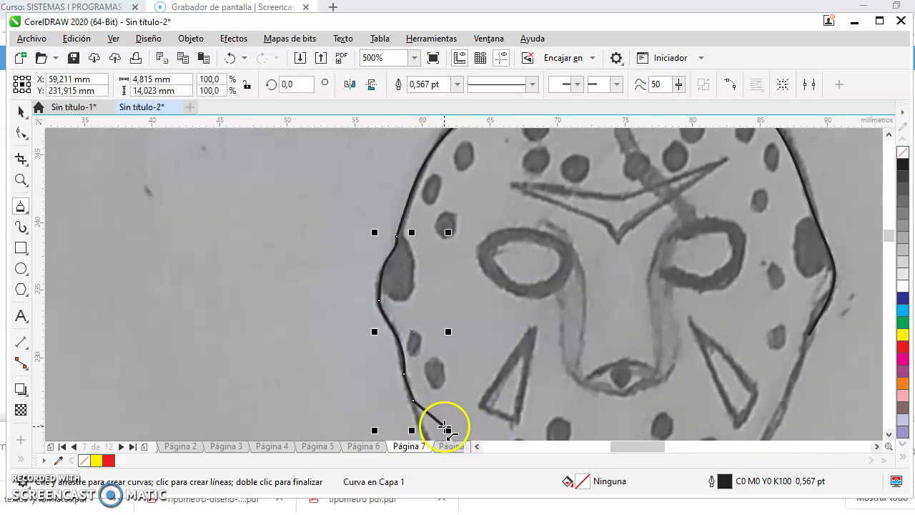
click(475, 423)
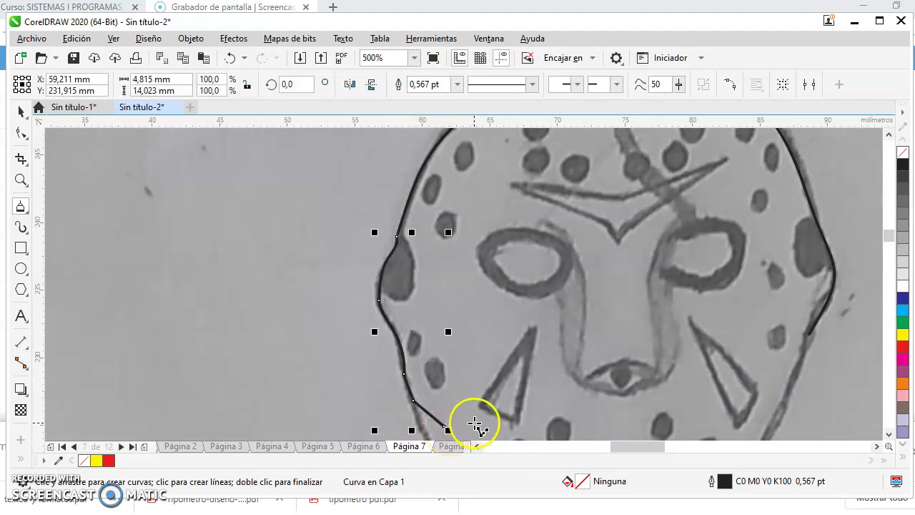
key(ctrl+z)
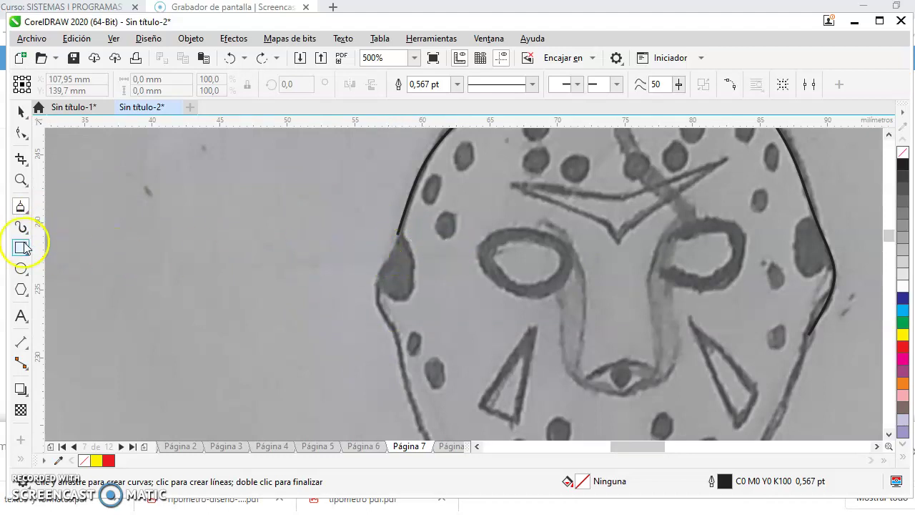
Start a Pen tool curve at the B-Spline's left end and trace it around the outer edge of the left ear patch.
click(23, 209)
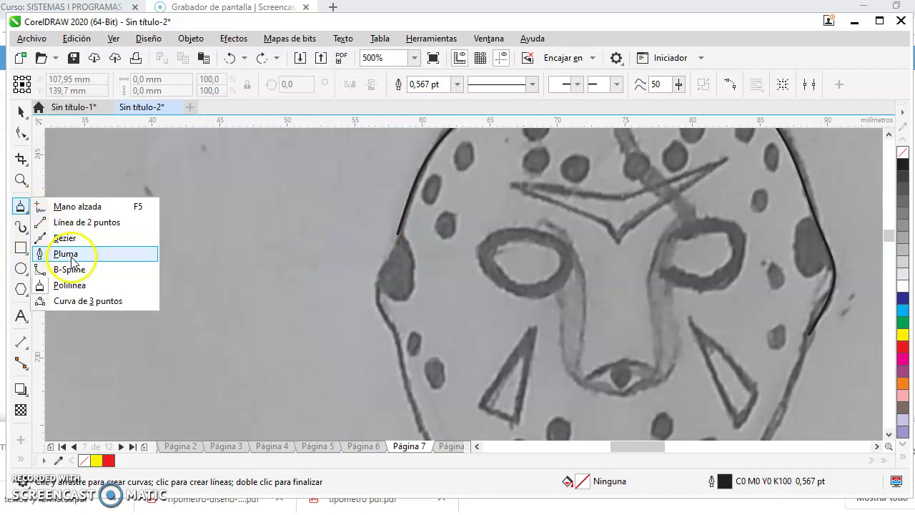
click(43, 254)
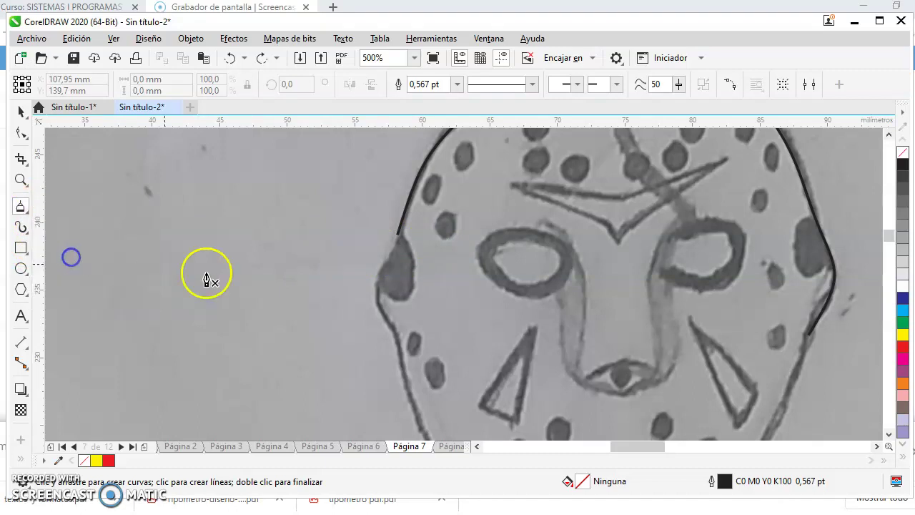
click(398, 235)
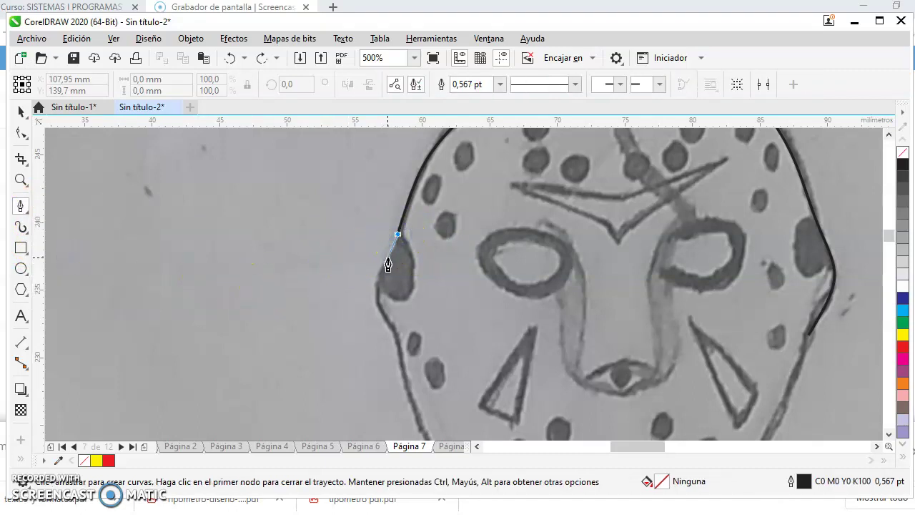
click(386, 264)
drag(375, 307, 399, 343)
Continue the Pen curve down the mask's left cheek, following the pencil outline toward the jaw.
scroll(399, 343, down, 2)
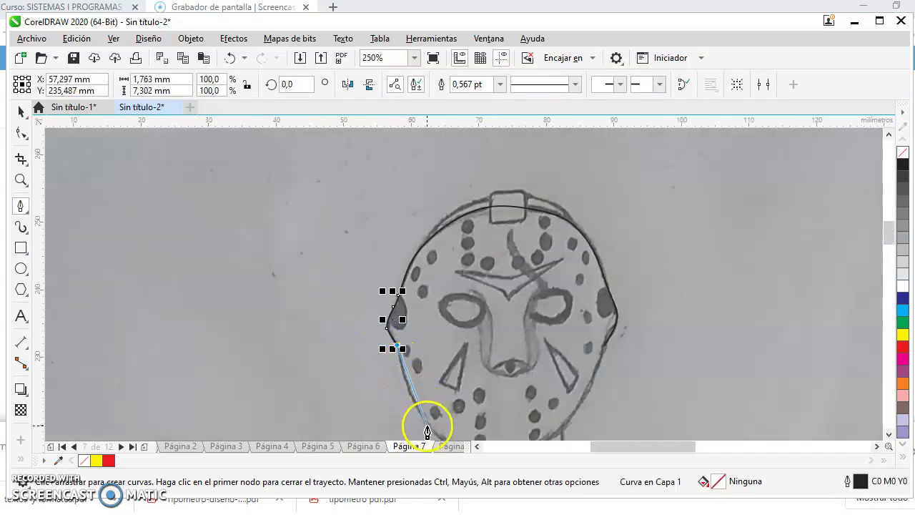
scroll(419, 425, down, 1)
scroll(422, 428, up, 2)
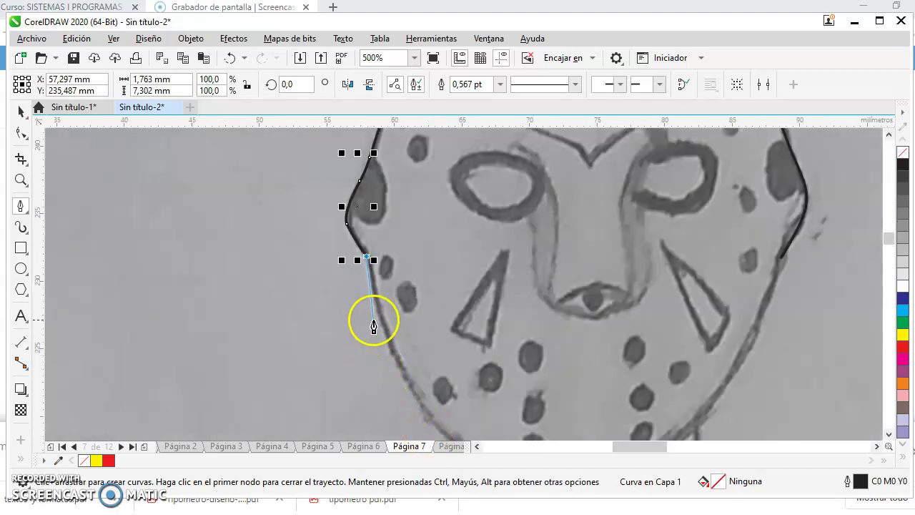
drag(378, 322, 385, 329)
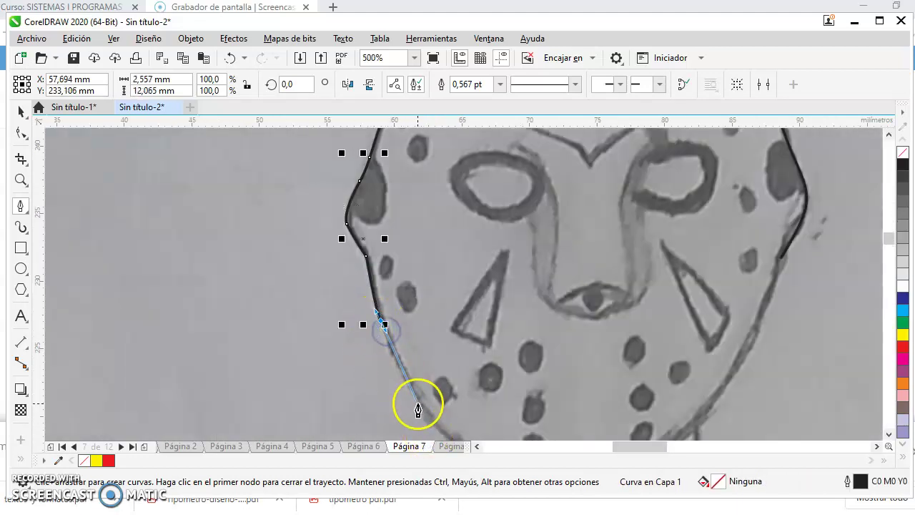
Carry the Pen curve along the left jaw and around the bottom of the mask's chin.
scroll(434, 422, down, 1)
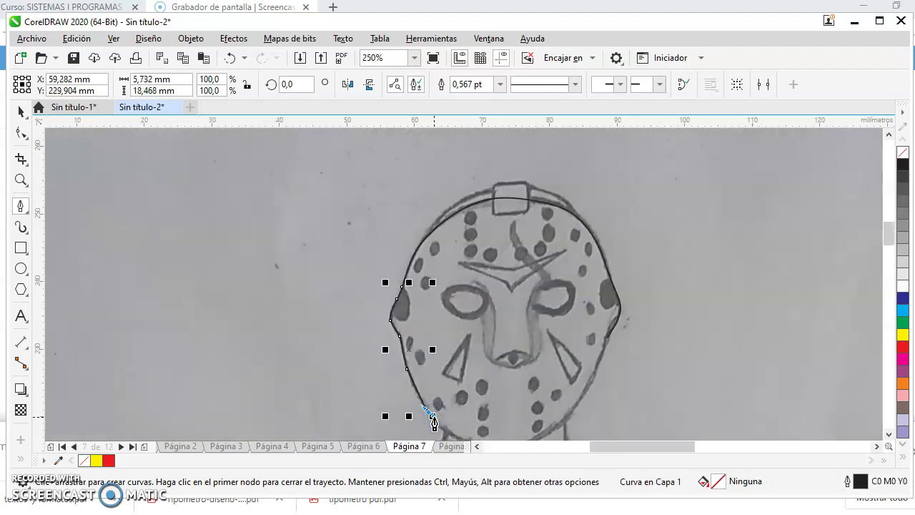
scroll(491, 432, up, 1)
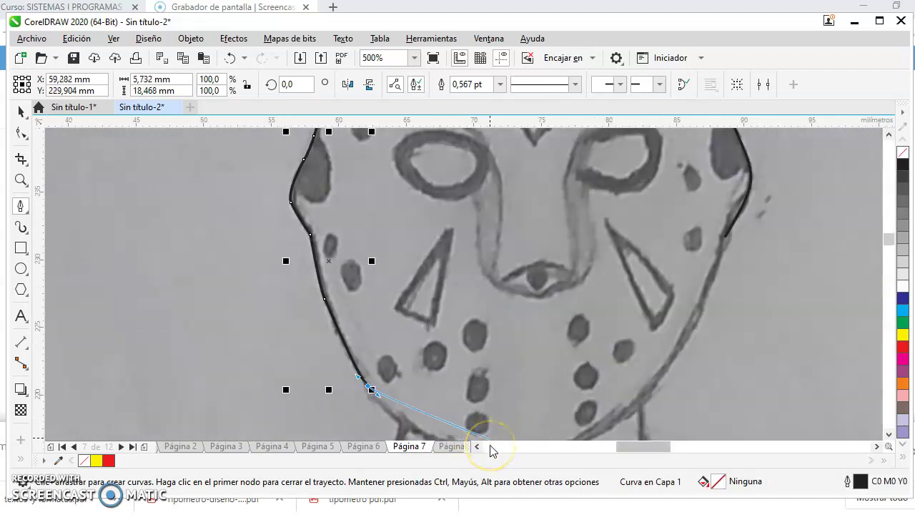
scroll(478, 422, down, 1)
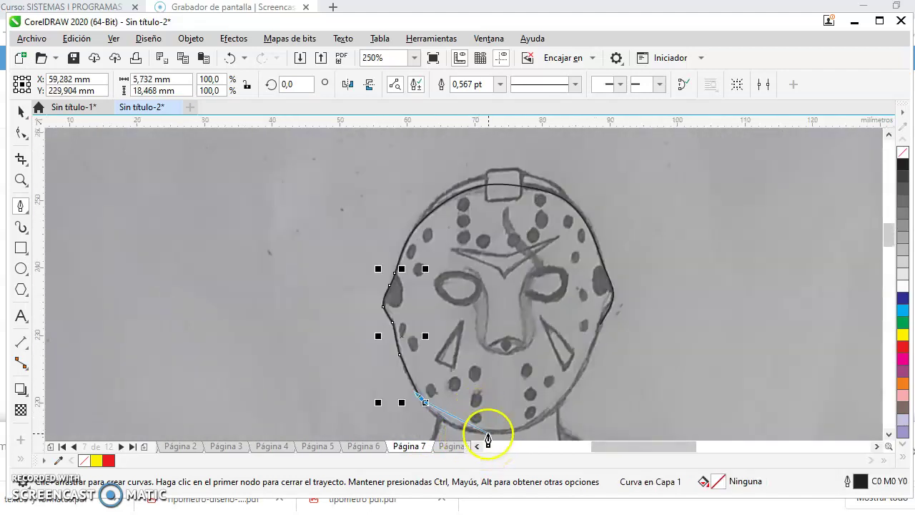
drag(488, 435, 521, 395)
click(526, 390)
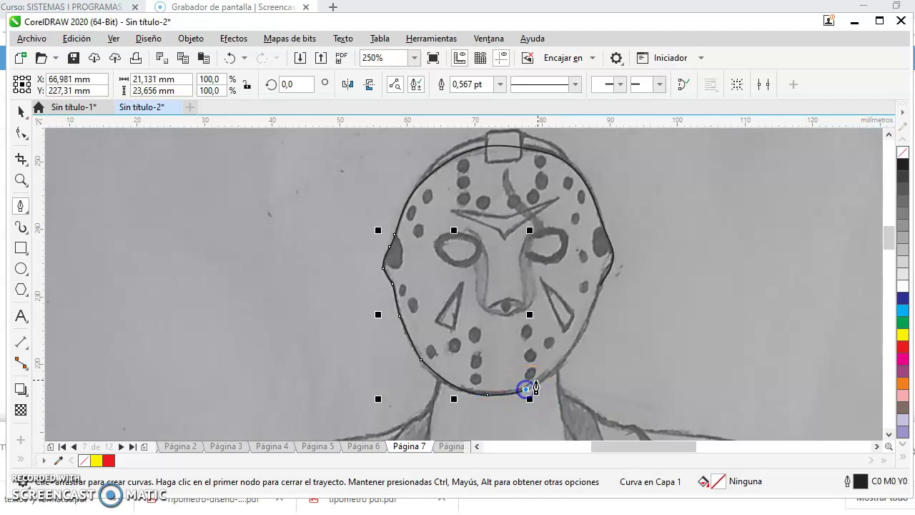
Trace the right jaw and cheek up to the B-Spline's right end below the right ear patch, and finish the Pen curve.
drag(563, 364, 572, 354)
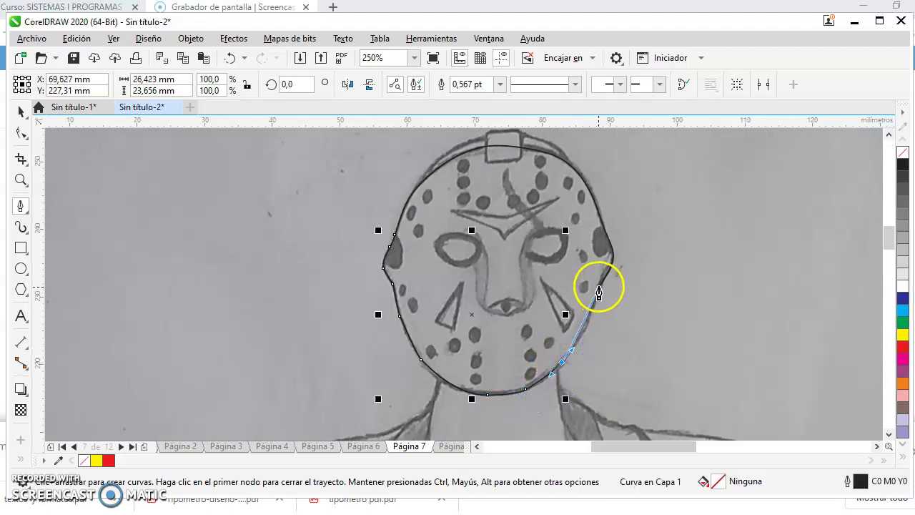
drag(602, 293, 602, 289)
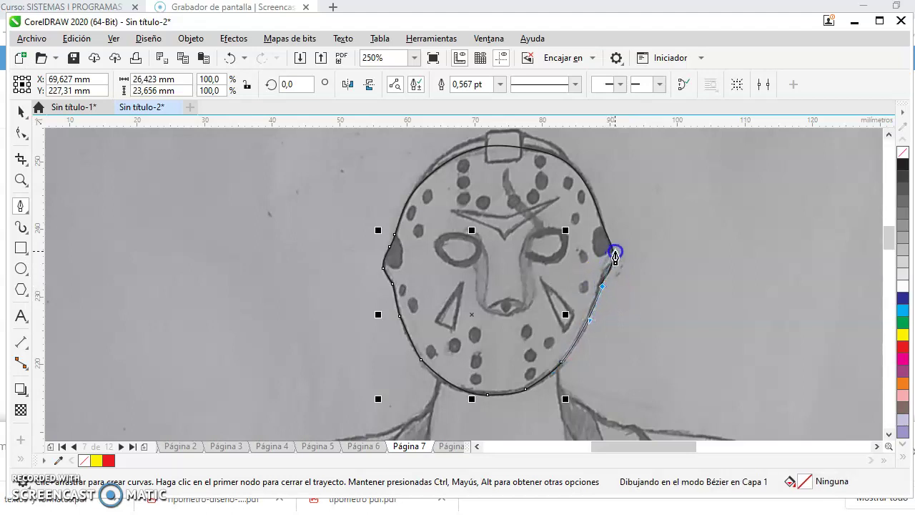
drag(613, 255, 614, 255)
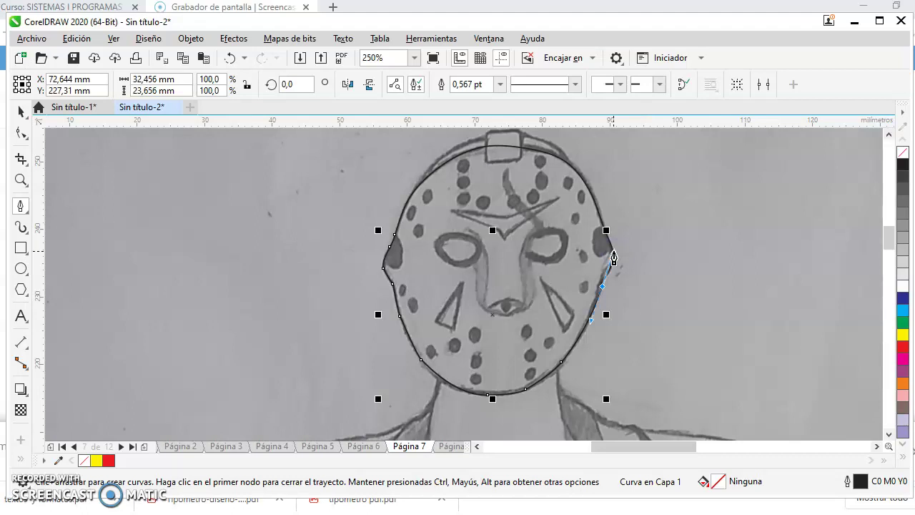
click(20, 111)
Examine the upper B-Spline and how it meets the lower curve beside the mask's ear patches.
click(476, 151)
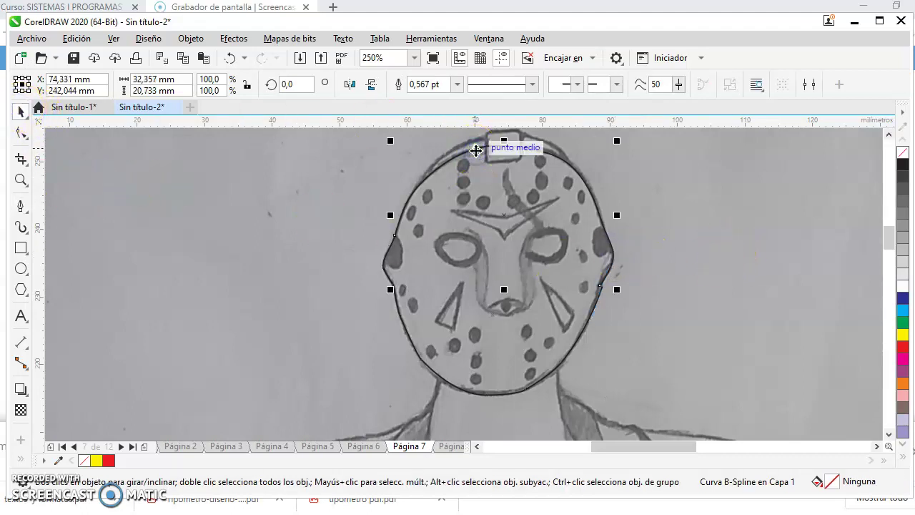
right_click(477, 148)
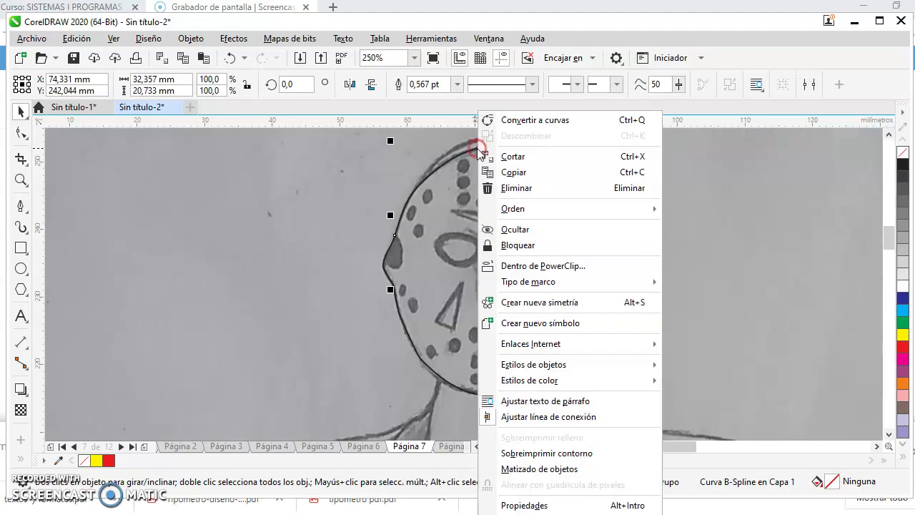
click(309, 213)
click(664, 198)
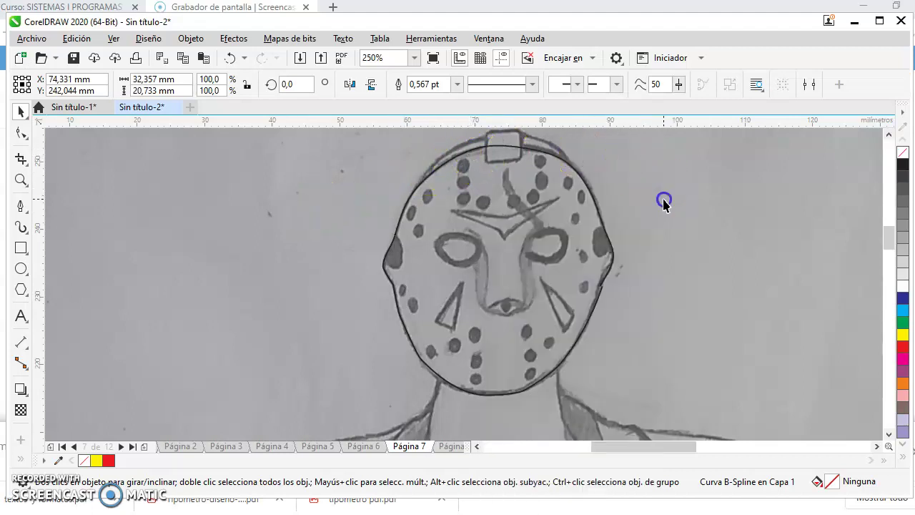
click(561, 161)
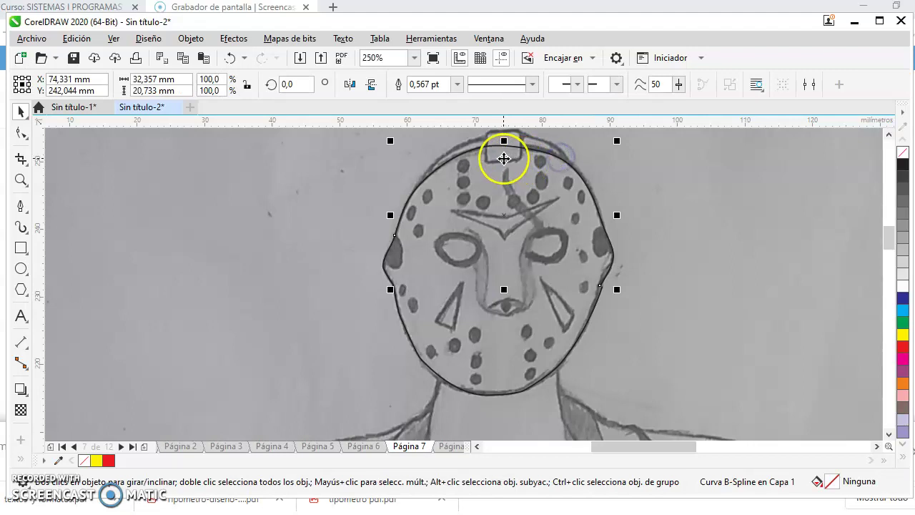
scroll(505, 158, up, 2)
scroll(504, 158, down, 2)
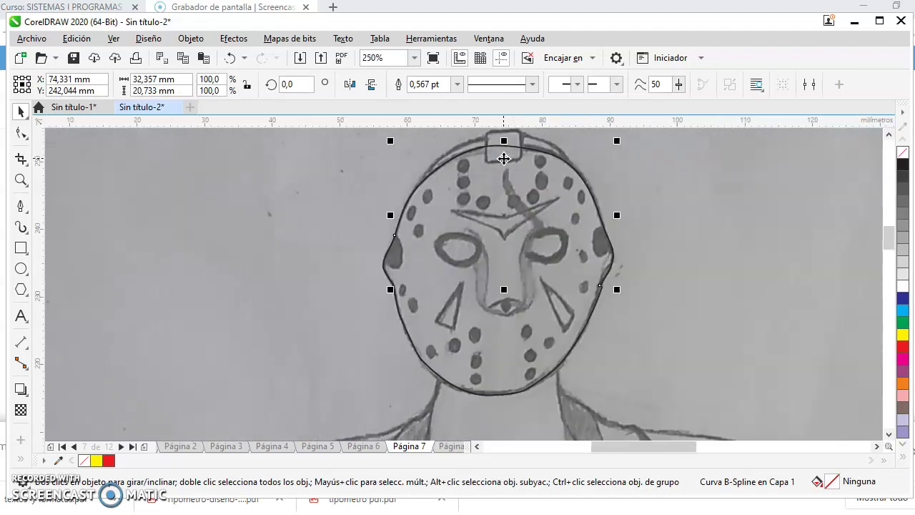
scroll(395, 243, up, 2)
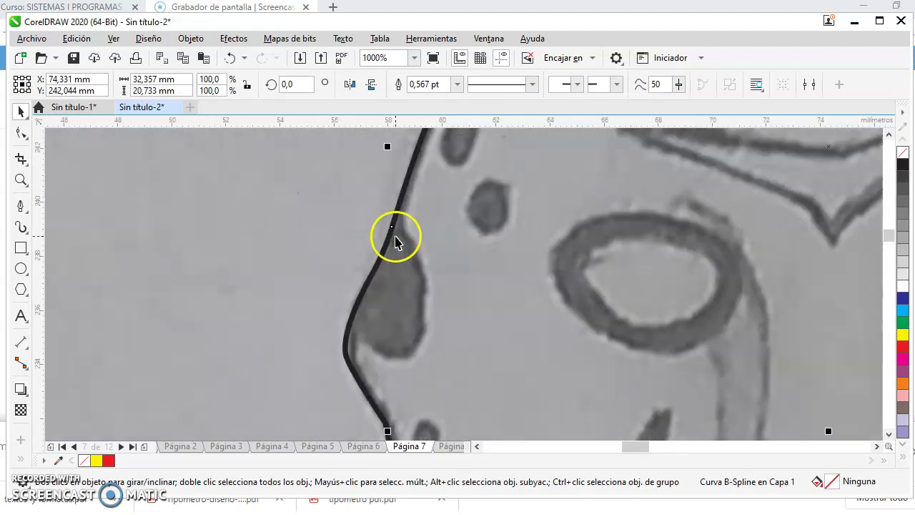
scroll(394, 244, down, 1)
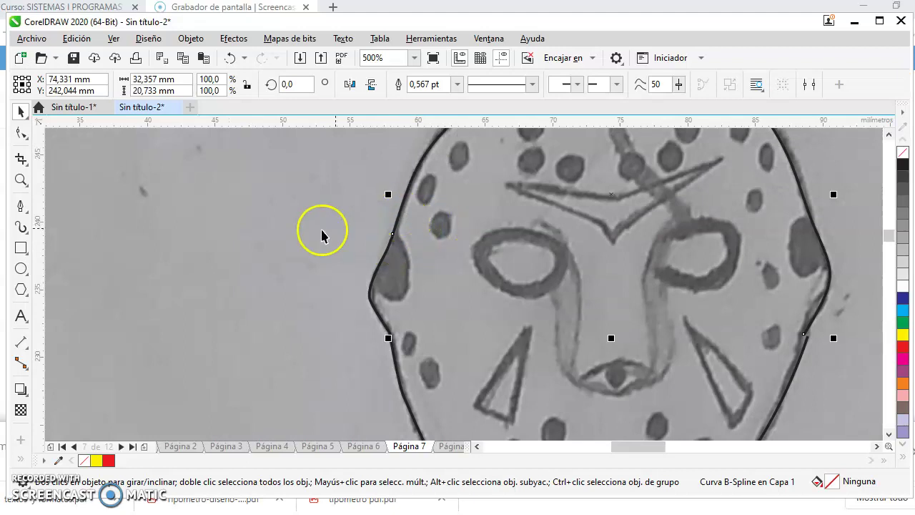
click(310, 229)
click(402, 203)
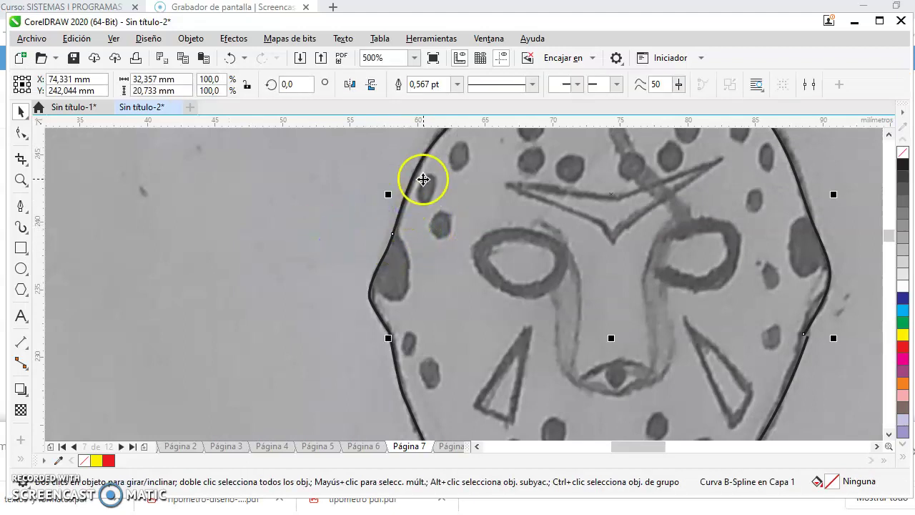
scroll(422, 178, up, 1)
scroll(456, 191, down, 2)
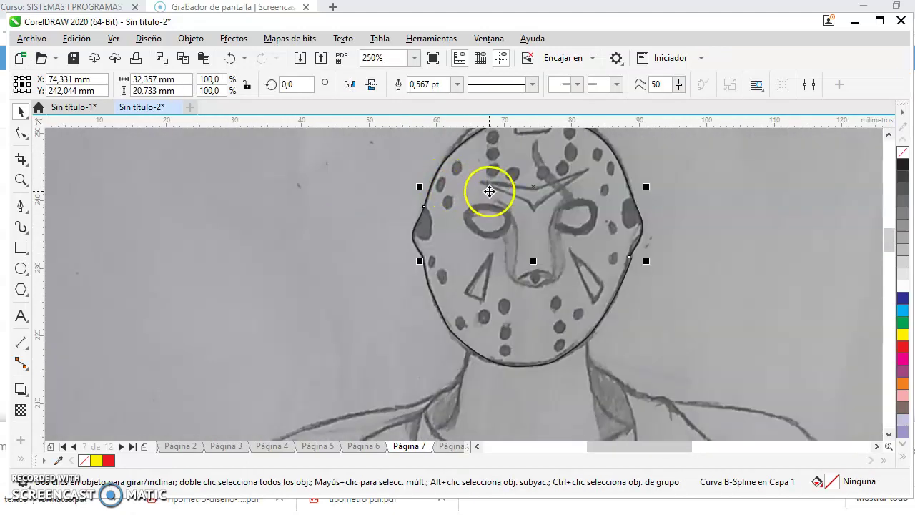
Try shifting the upper B-Spline slightly up and away from the lower curve, and undo the shift.
drag(440, 184, 439, 163)
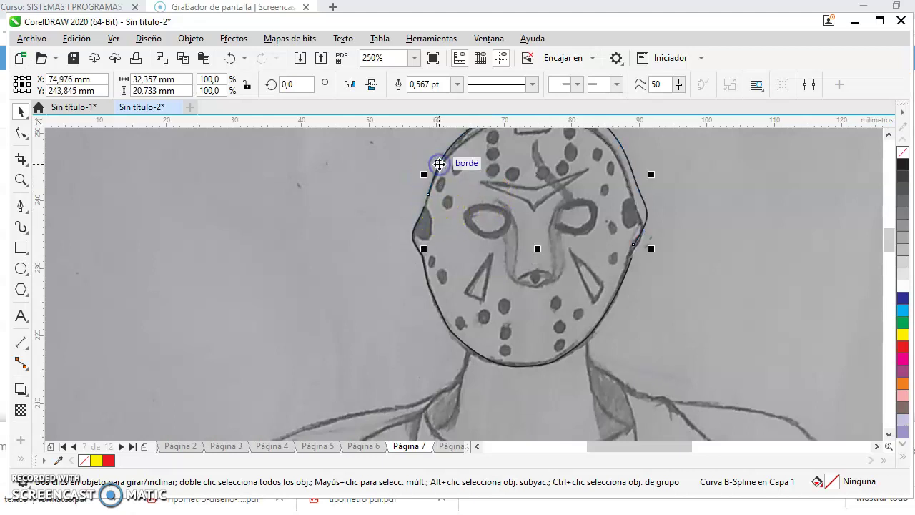
click(414, 232)
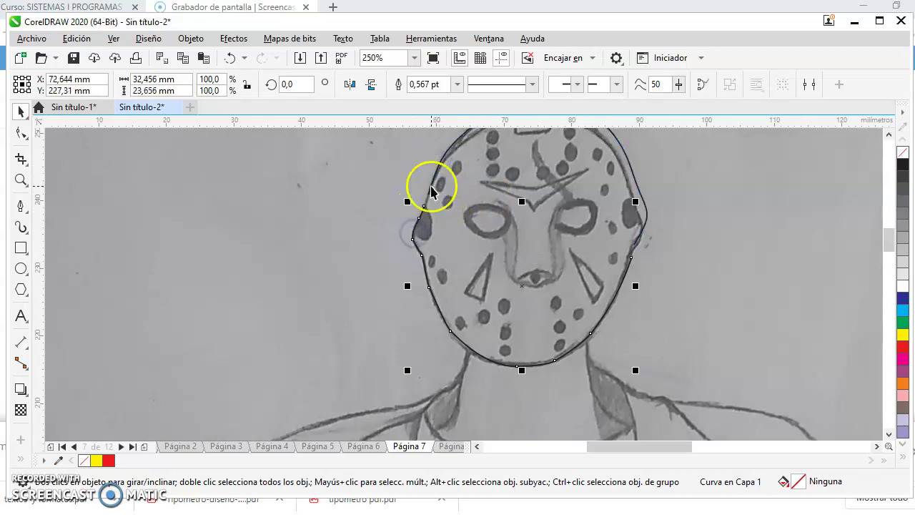
click(586, 187)
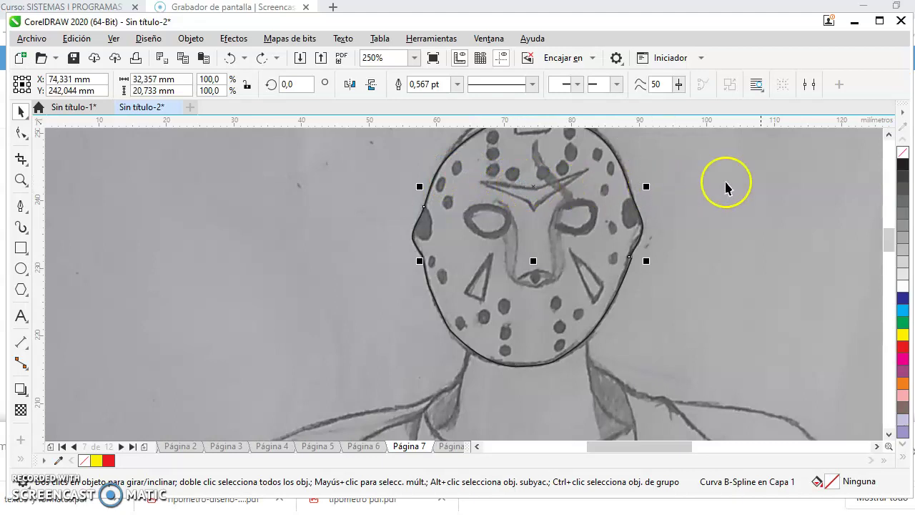
Try converting the mask's upper B-Spline to curves, and undo the conversion.
click(889, 134)
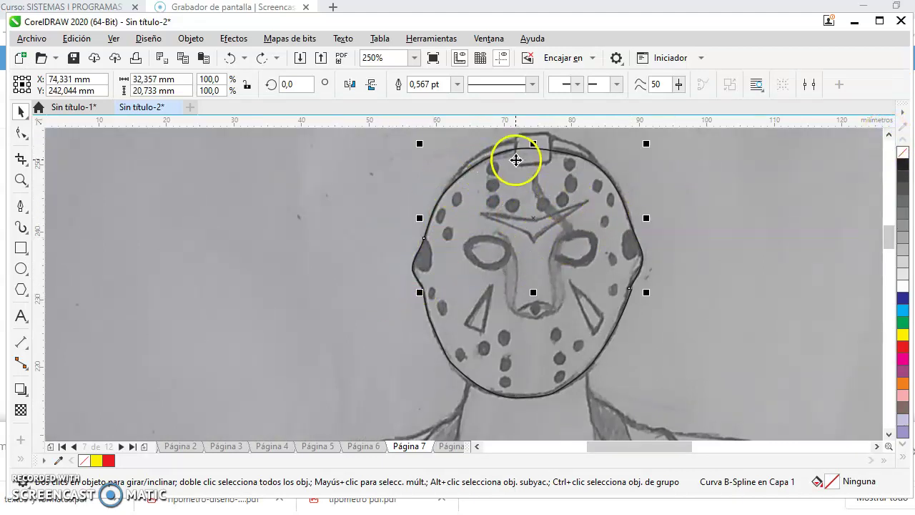
right_click(494, 156)
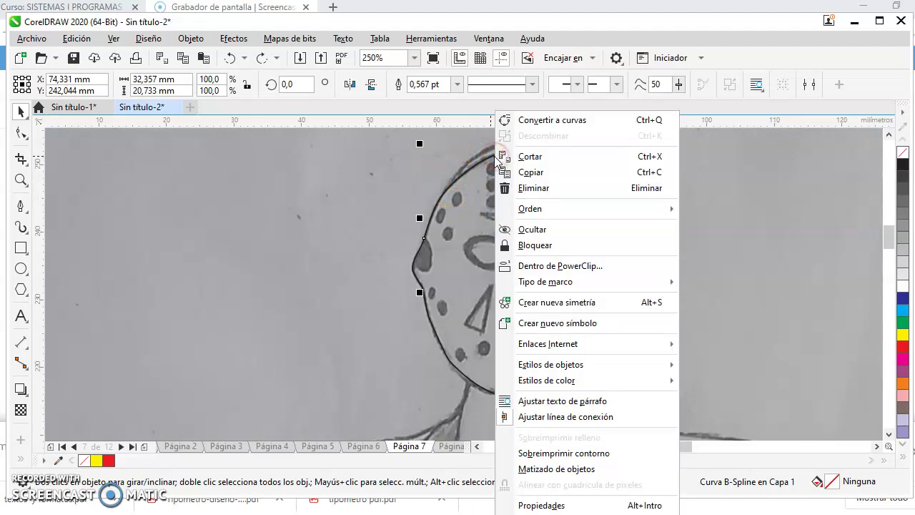
click(558, 120)
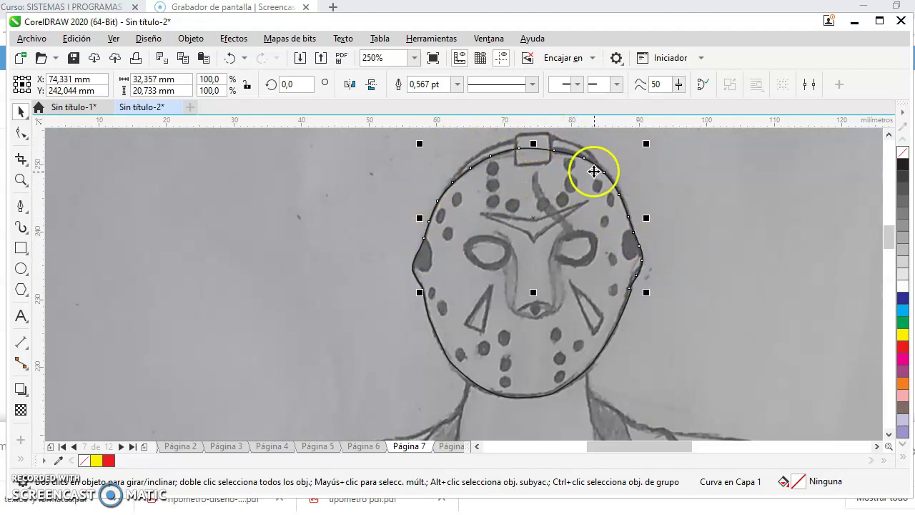
key(ctrl+z)
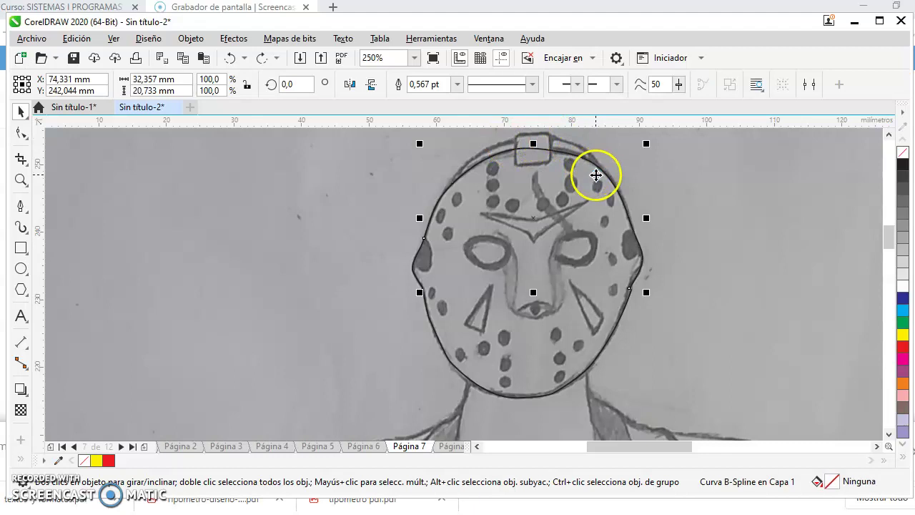
Examine the upper B-Spline's control points around the forehead clasp with the Shape tool.
click(22, 134)
scroll(533, 145, down, 2)
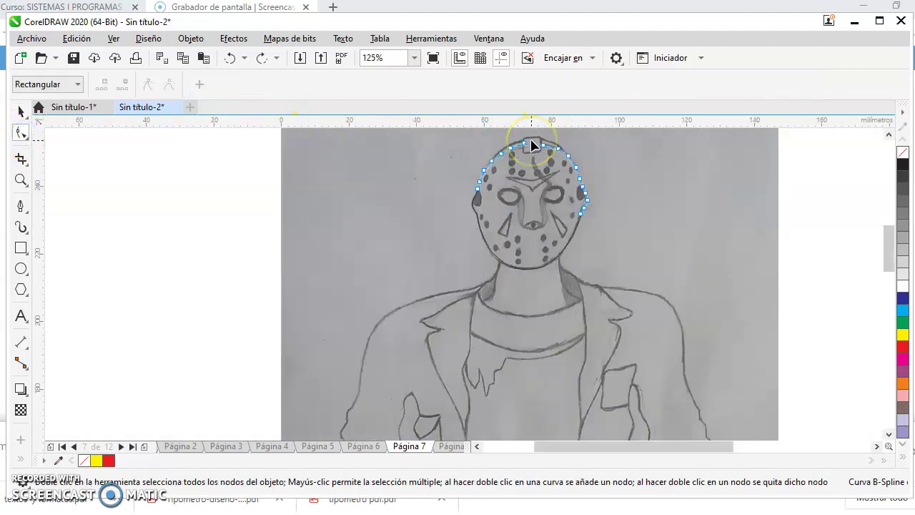
scroll(531, 145, up, 8)
click(418, 187)
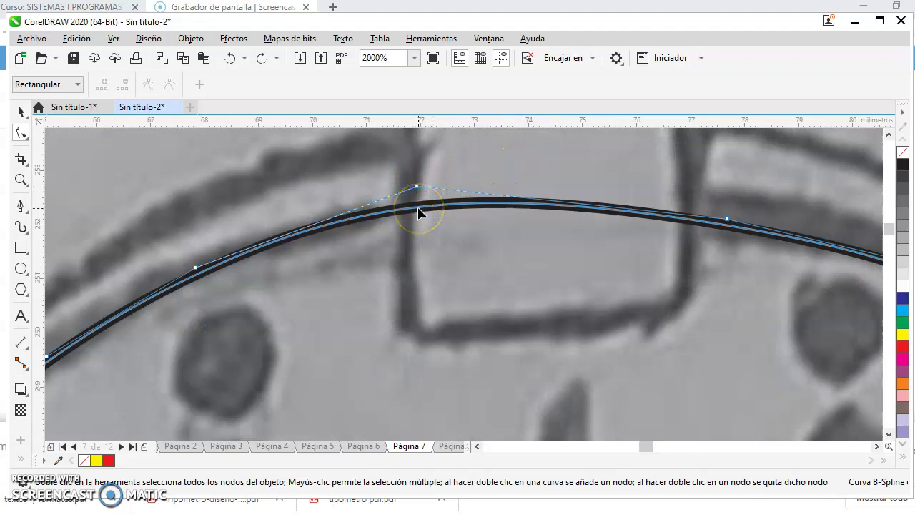
click(21, 111)
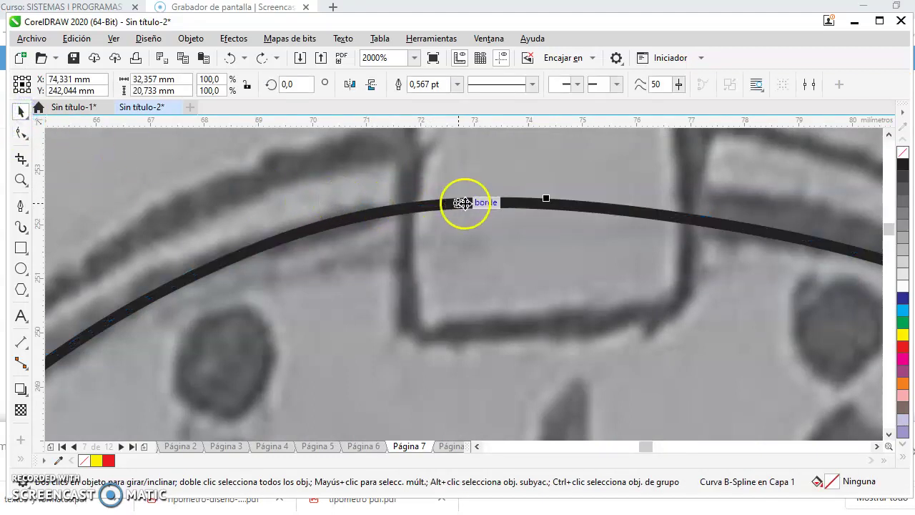
click(21, 133)
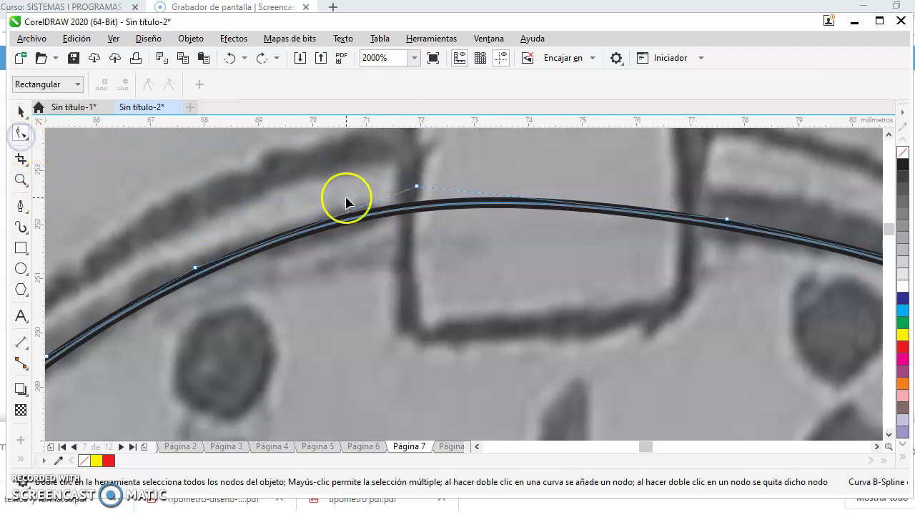
Convert the upper B-Spline to curves so that its nodes lie directly on the outline.
key(ctrl+q)
click(390, 195)
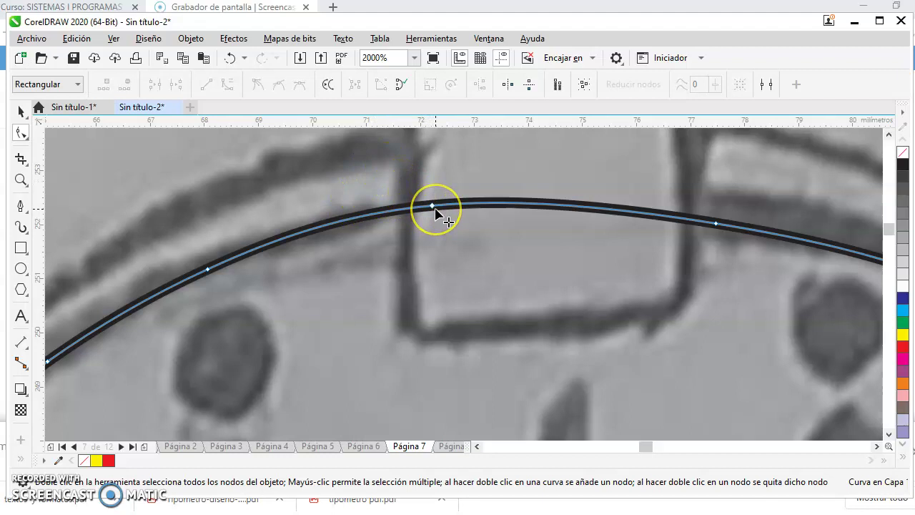
key(ctrl+z)
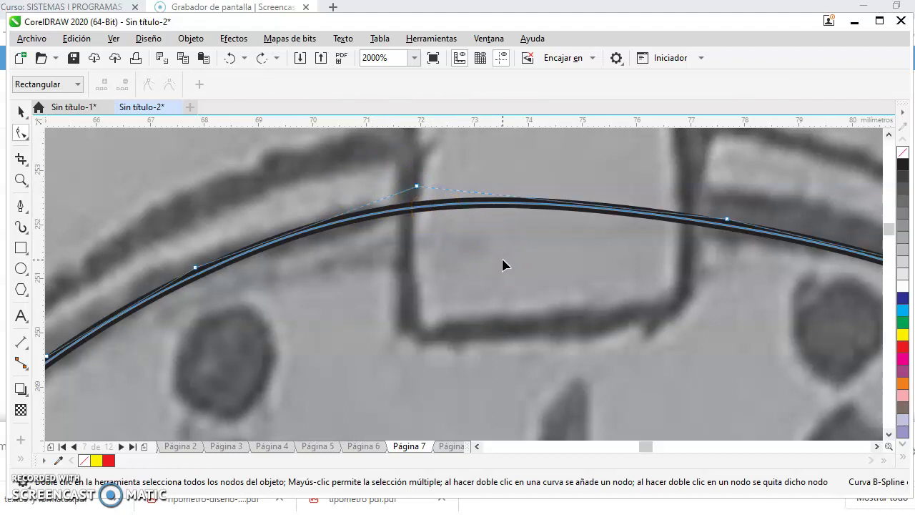
key(ctrl+q)
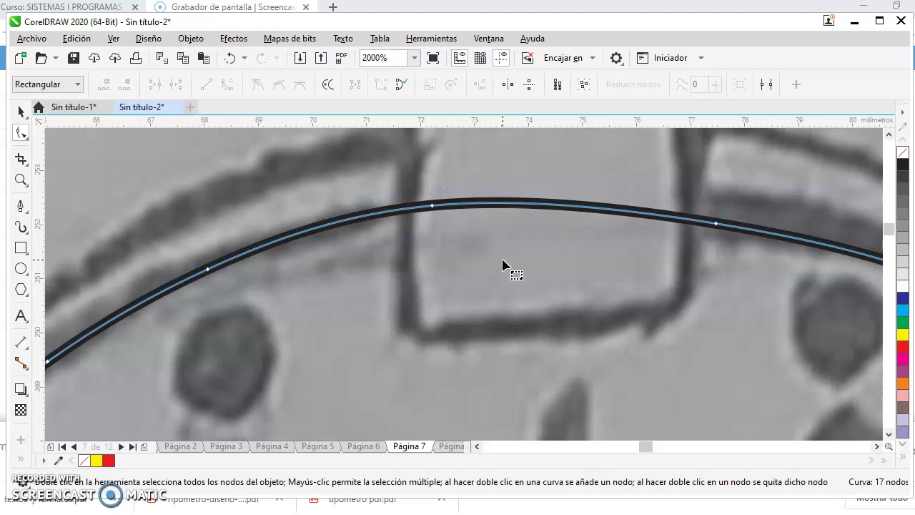
scroll(496, 293, up, 1)
scroll(497, 292, down, 1)
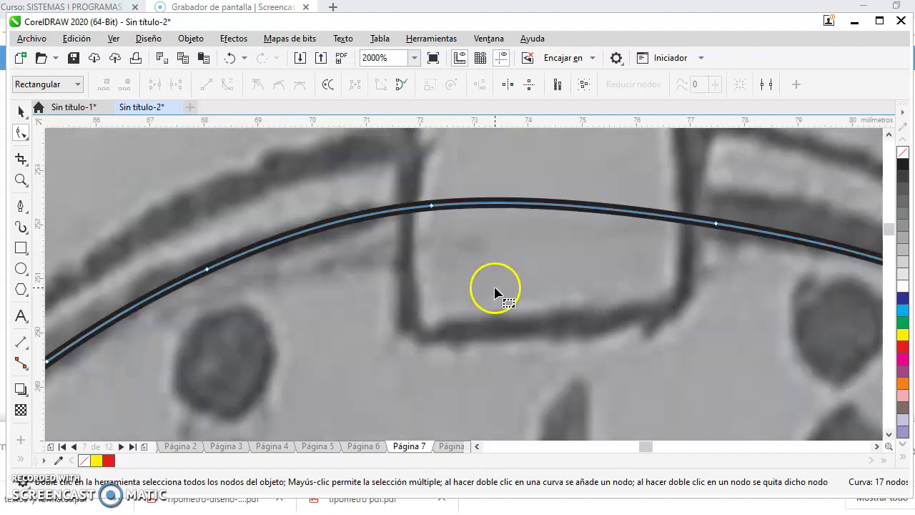
scroll(494, 300, down, 3)
scroll(386, 429, up, 1)
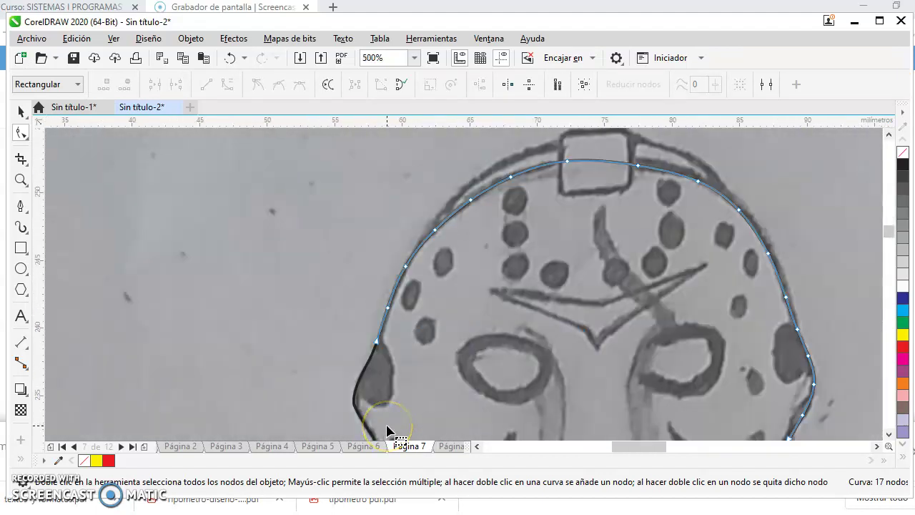
Try pulling the lower Pen curve's left end node outward from the left ear patch.
scroll(386, 429, up, 1)
drag(367, 253, 237, 282)
click(380, 243)
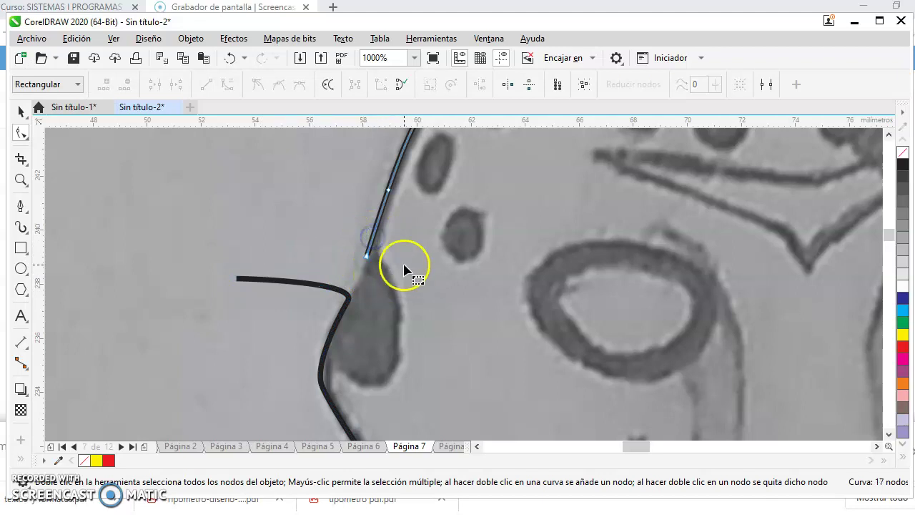
Delete the lower Pen curve that traces the mask's jaw and chin.
click(22, 112)
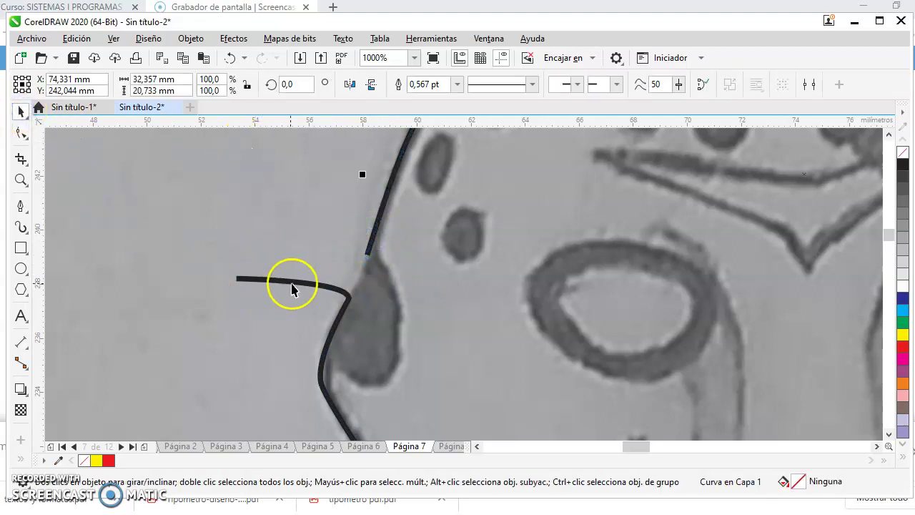
click(334, 331)
key(Delete)
scroll(377, 310, up, 2)
scroll(378, 321, down, 2)
scroll(478, 375, down, 2)
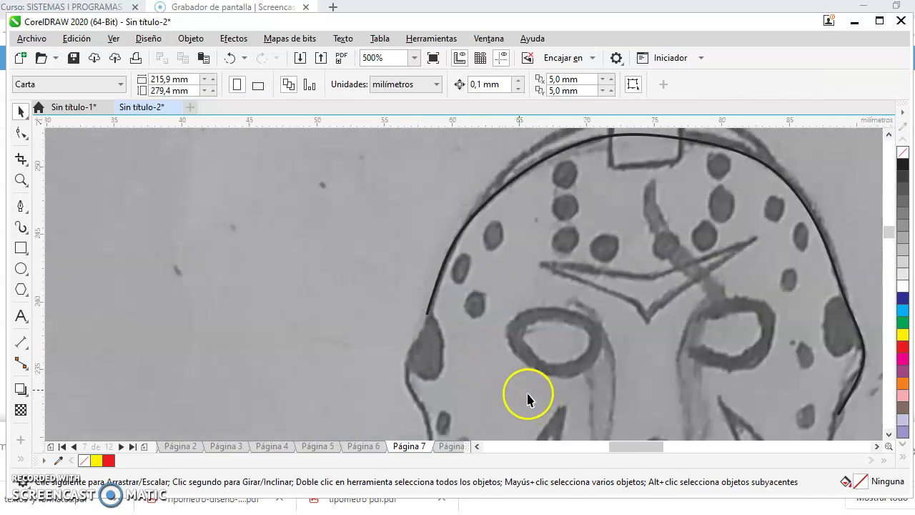
Try extending the upper curve's left end with the Pen tool around the left ear patch to the cheek.
click(430, 299)
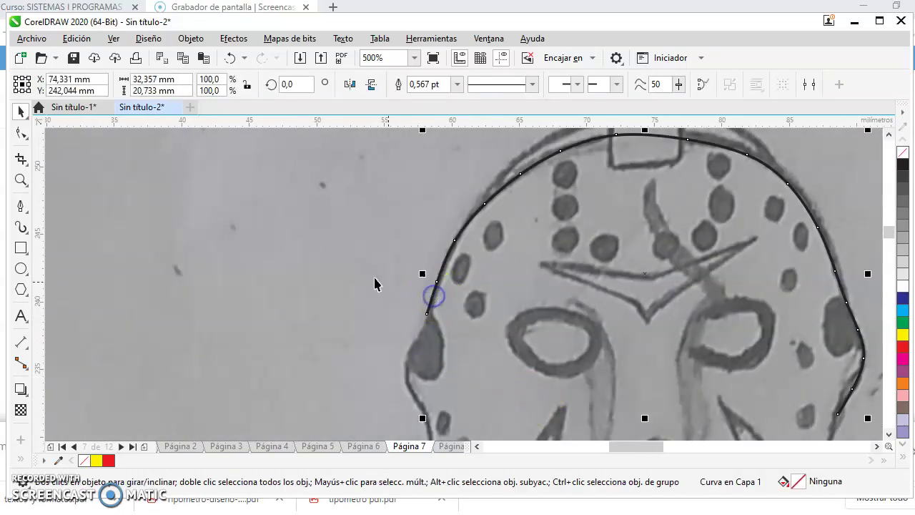
click(21, 207)
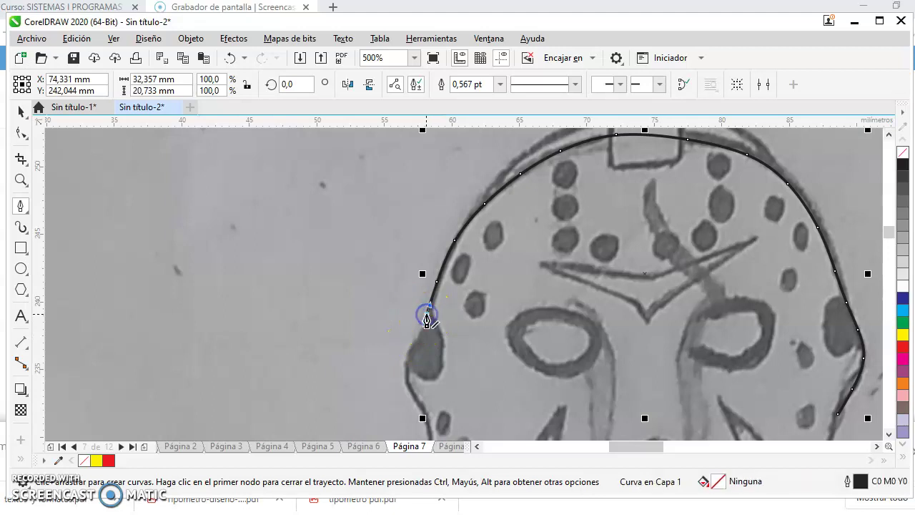
drag(427, 327, 438, 433)
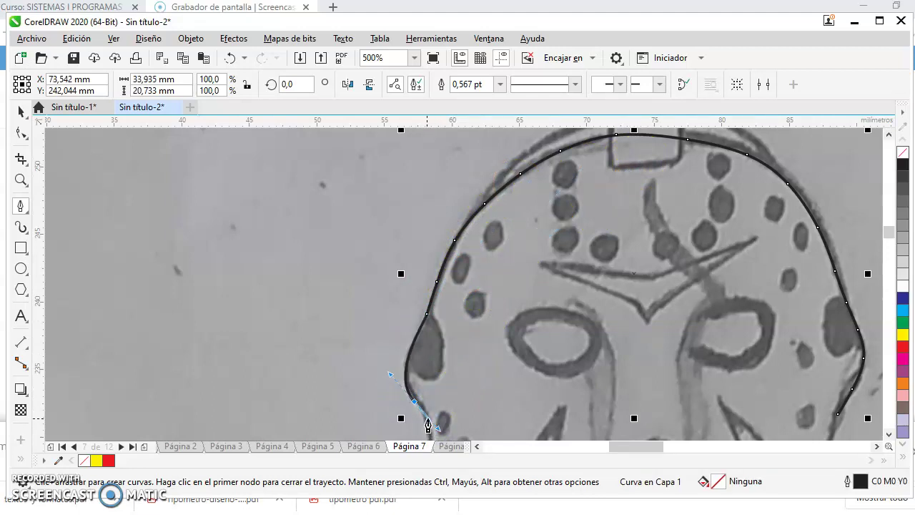
click(427, 431)
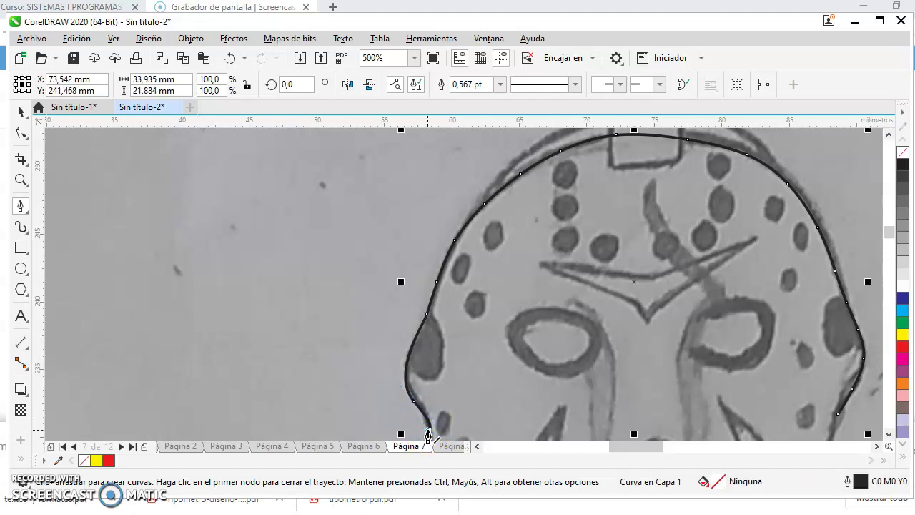
double_click(426, 431)
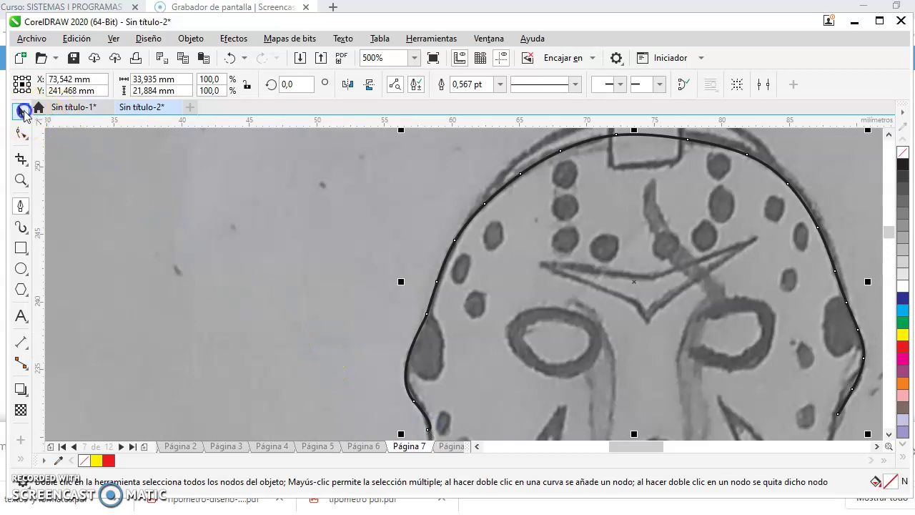
Undo the Pen extension, the deletion of the lower curve and the shift of its left end node.
click(153, 241)
key(ctrl+z)
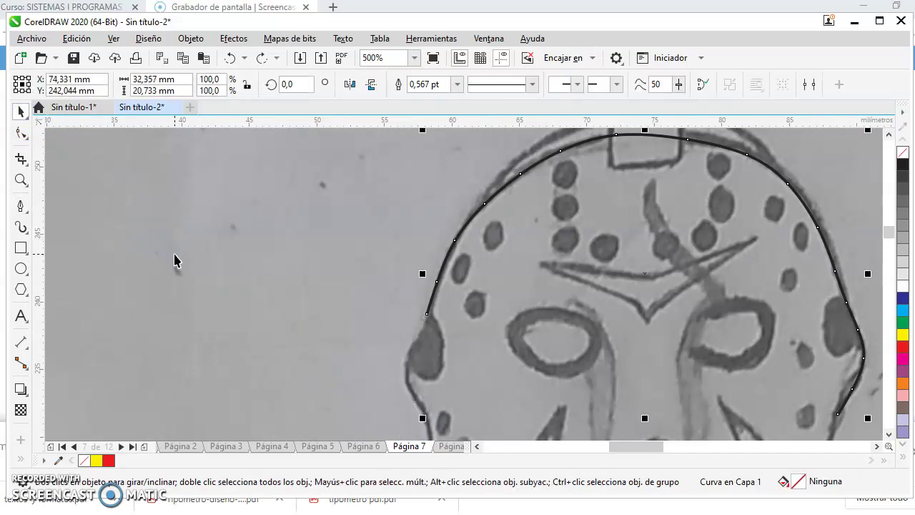
key(ctrl+shift+z)
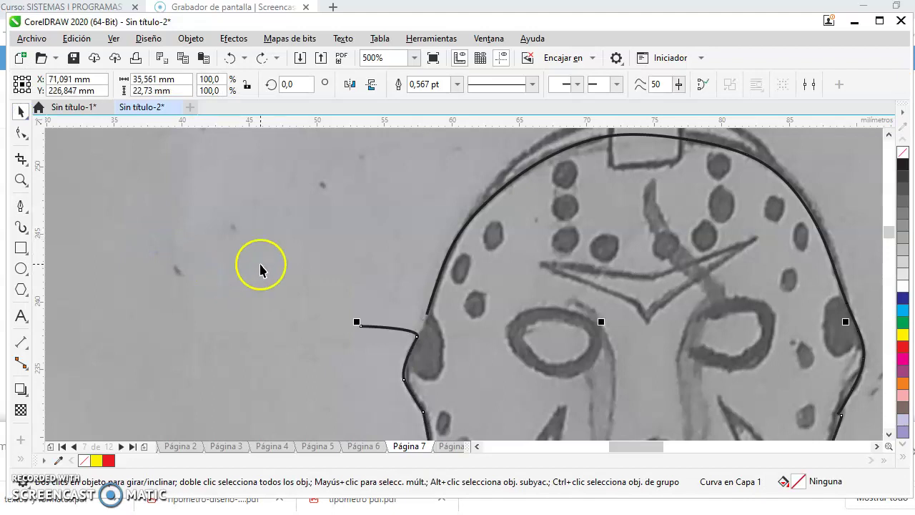
key(ctrl+z)
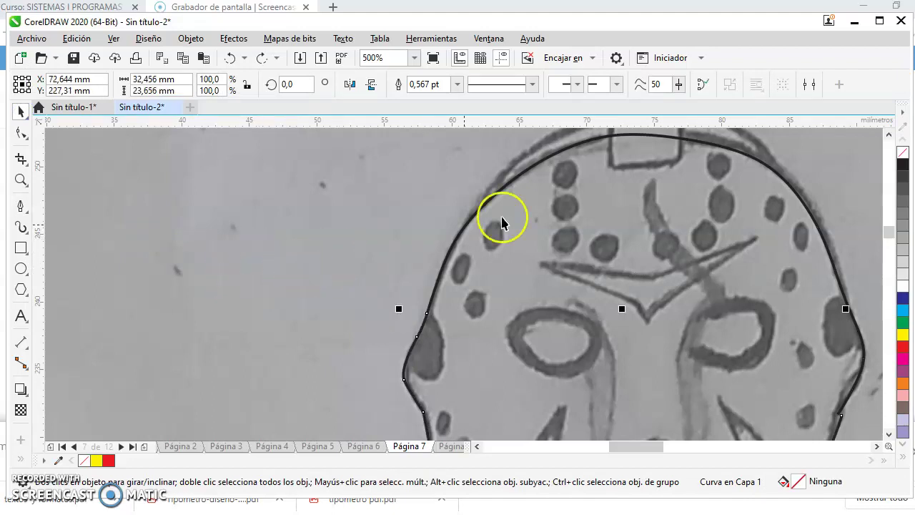
Examine how the upper and lower curves follow the mask around the left ear patch and cheek.
click(463, 233)
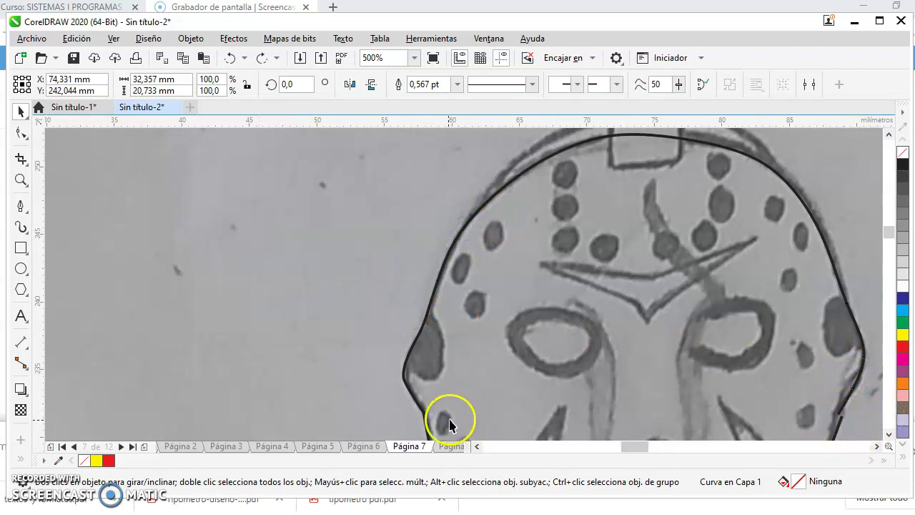
scroll(450, 419, up, 1)
scroll(371, 430, down, 2)
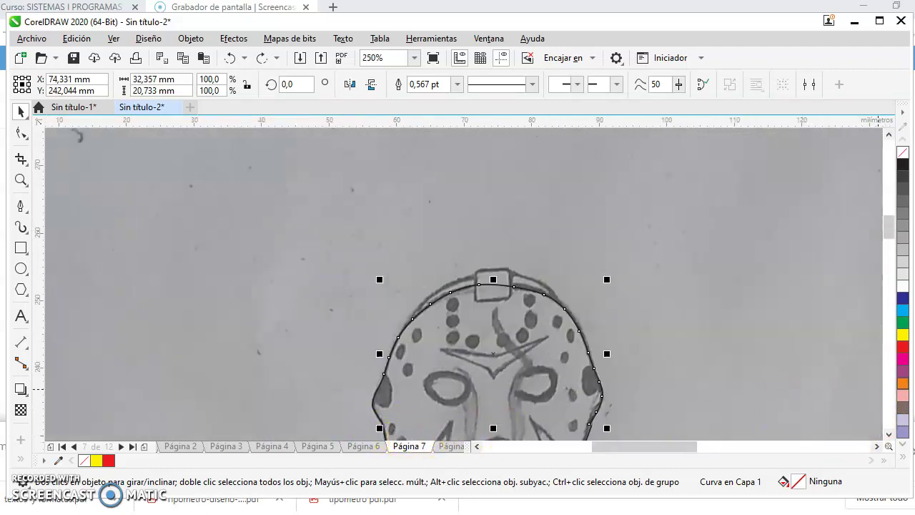
scroll(892, 239, down, 3)
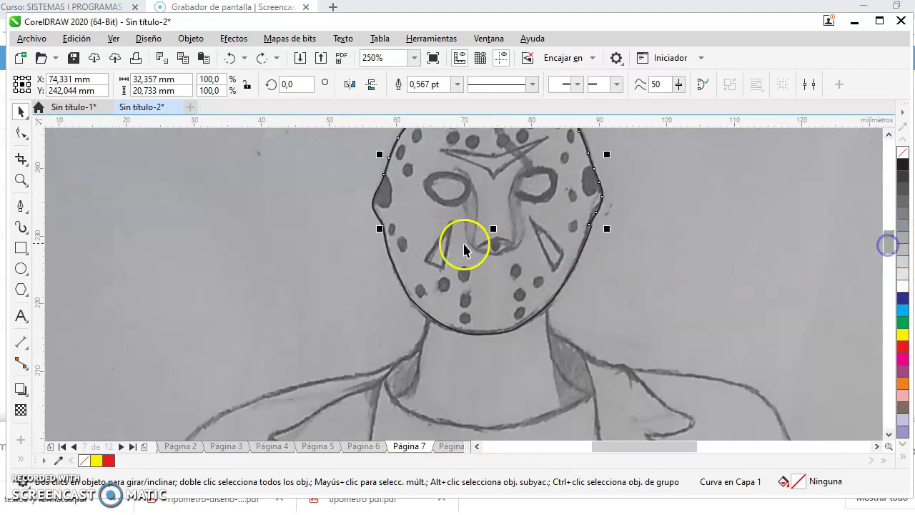
scroll(386, 230, up, 1)
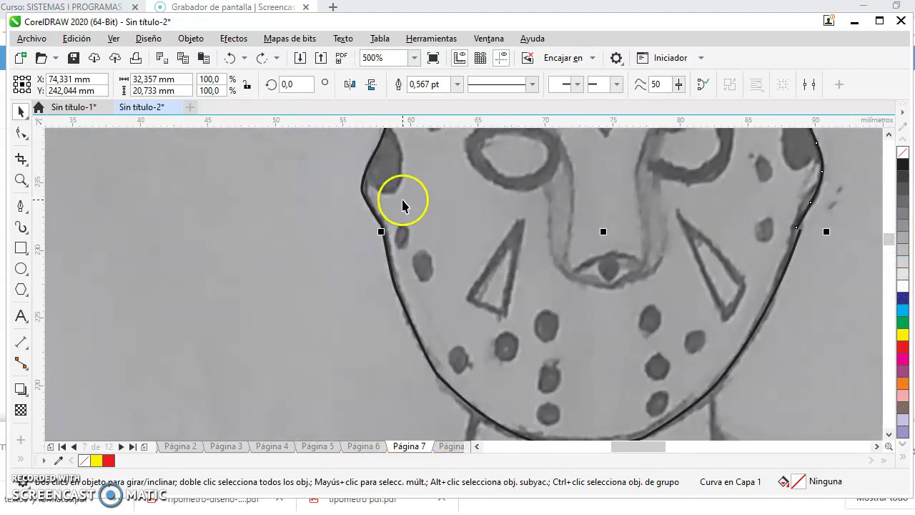
scroll(380, 206, up, 1)
click(324, 261)
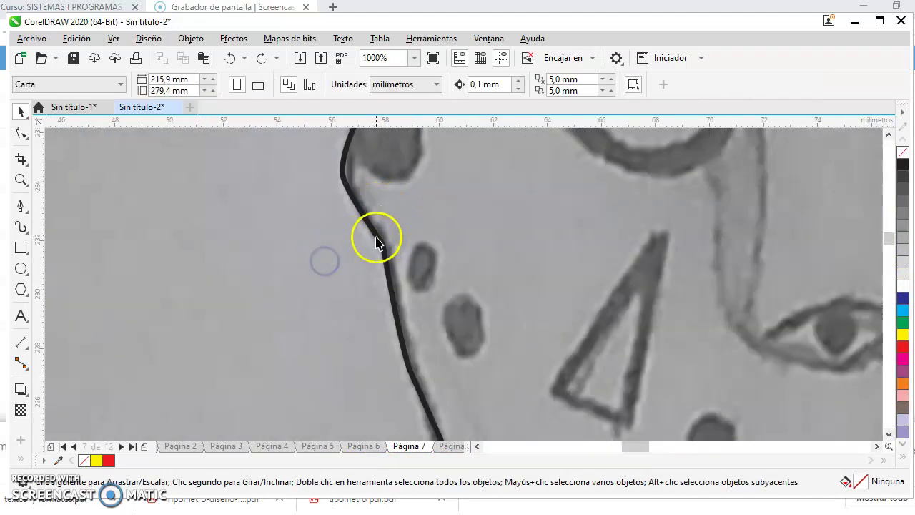
click(377, 242)
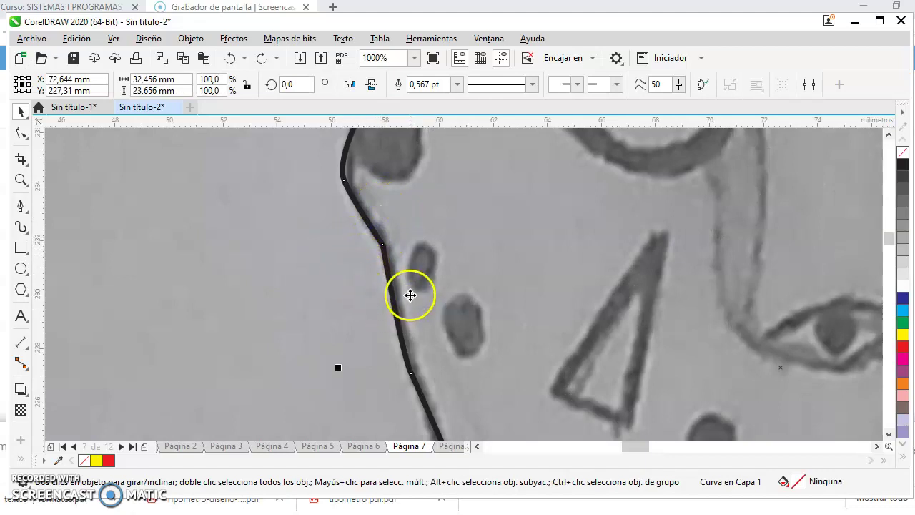
click(331, 276)
scroll(482, 251, up, 1)
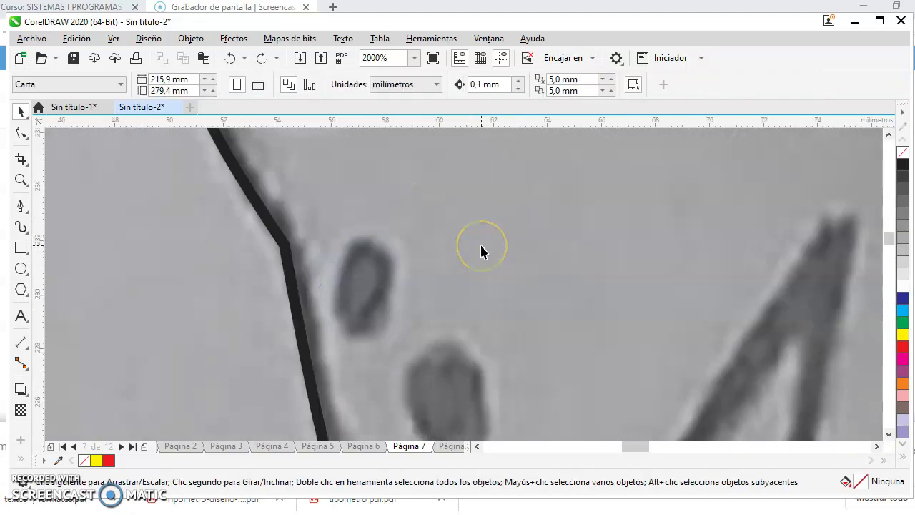
scroll(482, 251, down, 1)
Try shifting the lower Pen curve down and away from the mask's left cheek, and undo the shift.
click(393, 318)
drag(396, 319, 356, 353)
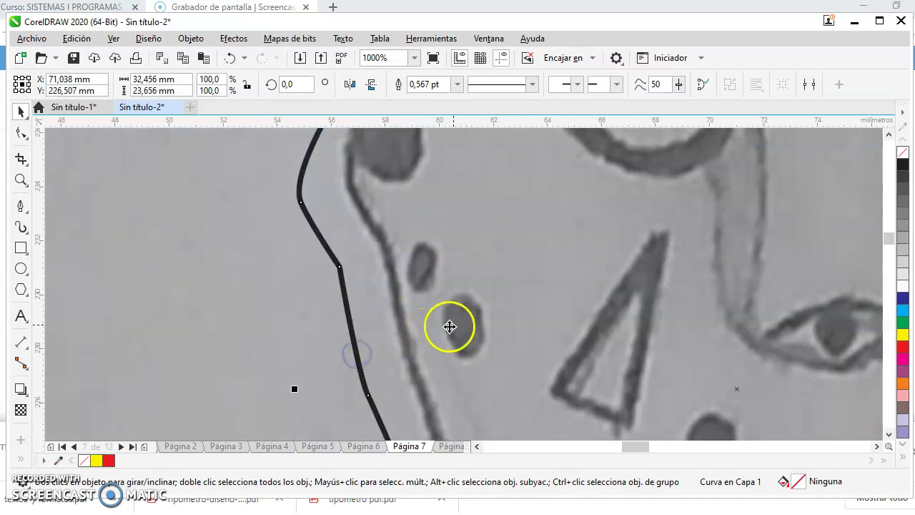
key(ctrl+z)
Move the lower curve's right end node to meet the upper curve's end at the mask's right cheek.
scroll(537, 308, up, 2)
scroll(537, 309, down, 5)
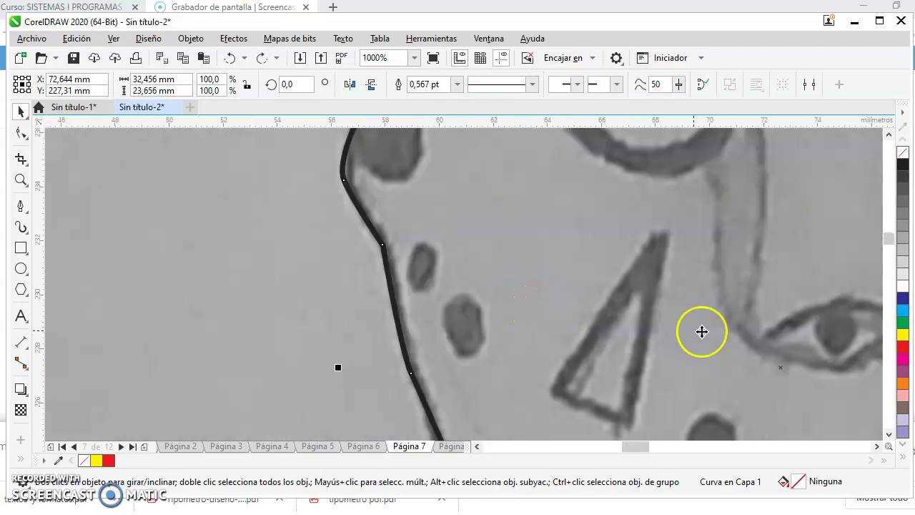
scroll(826, 343, up, 1)
scroll(826, 343, up, 1)
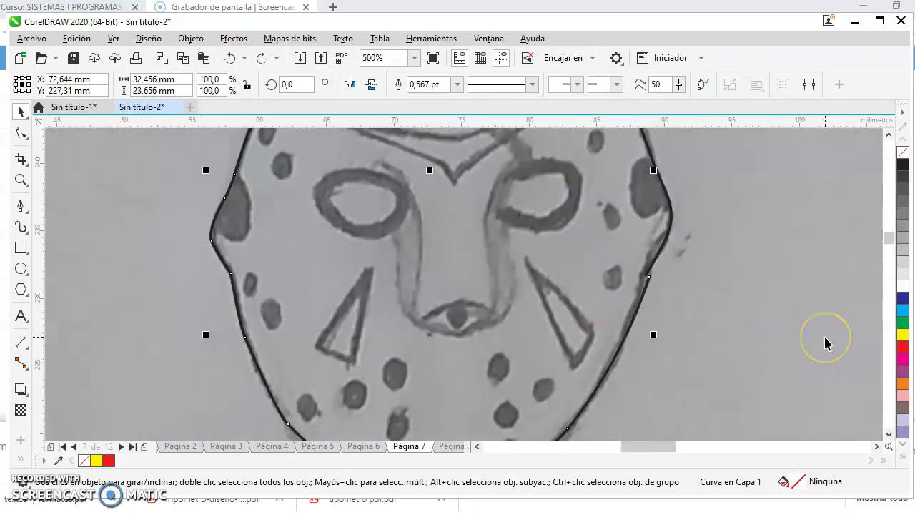
scroll(826, 344, up, 1)
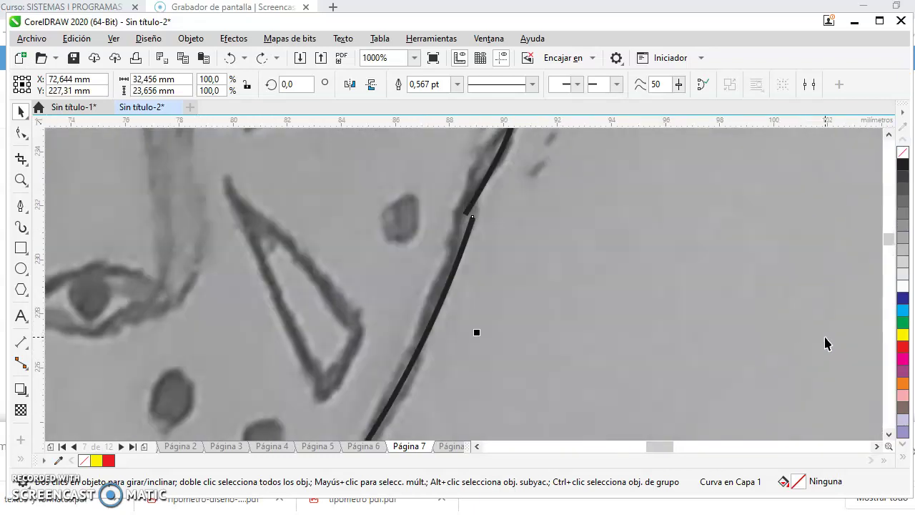
click(20, 133)
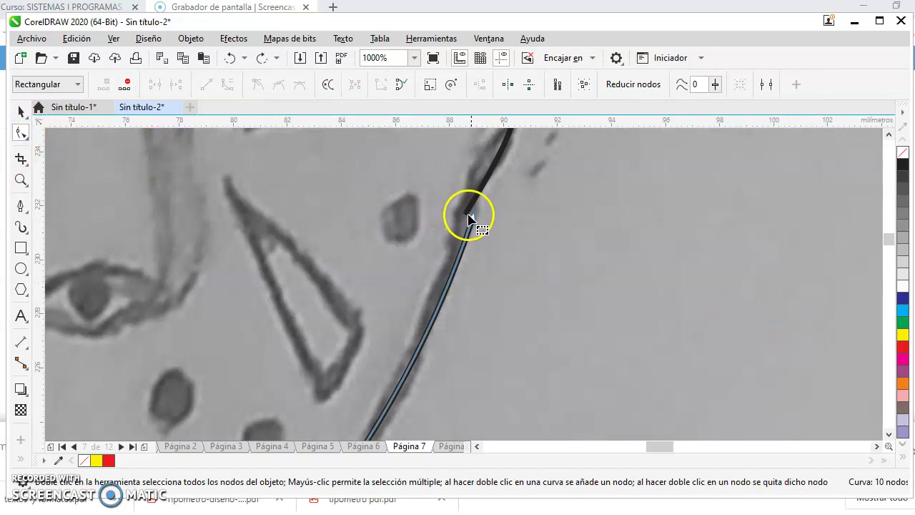
drag(473, 224, 479, 202)
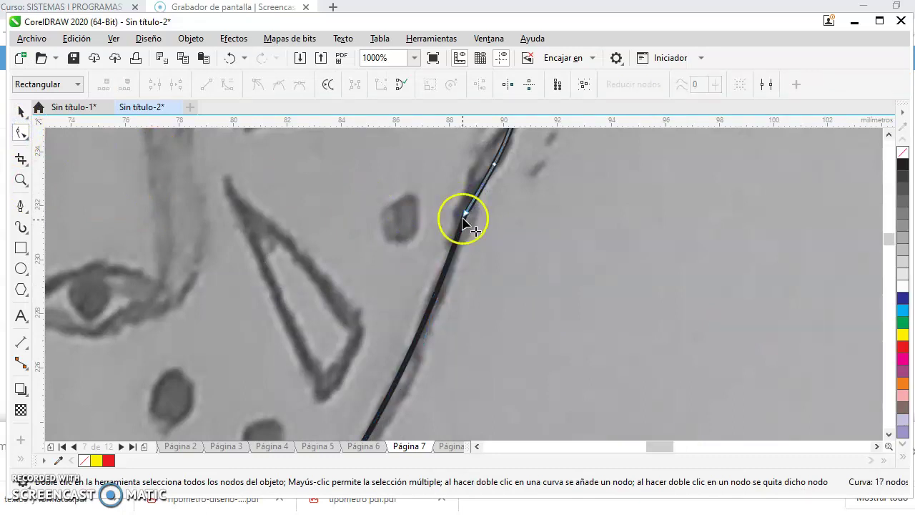
Try nudging the upper curve's right end node toward the lower curve's end, and undo the adjustment.
key(ctrl+z)
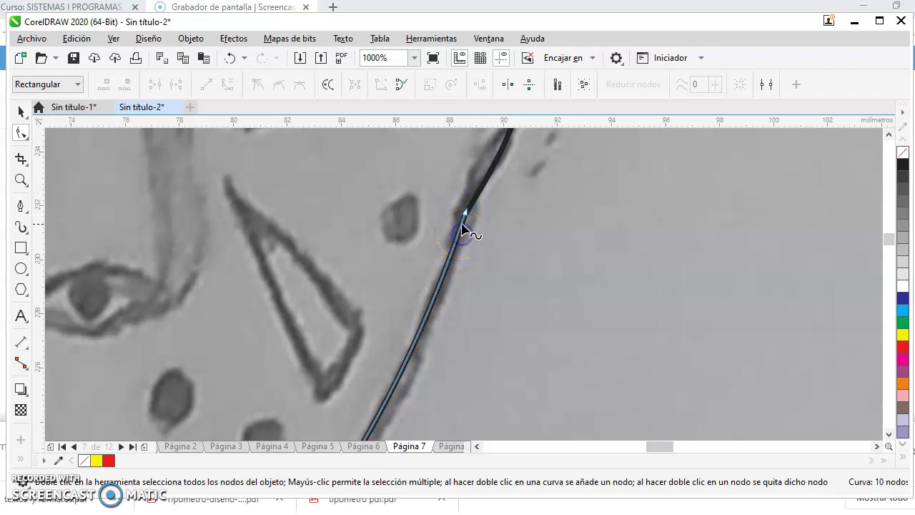
drag(475, 201, 466, 213)
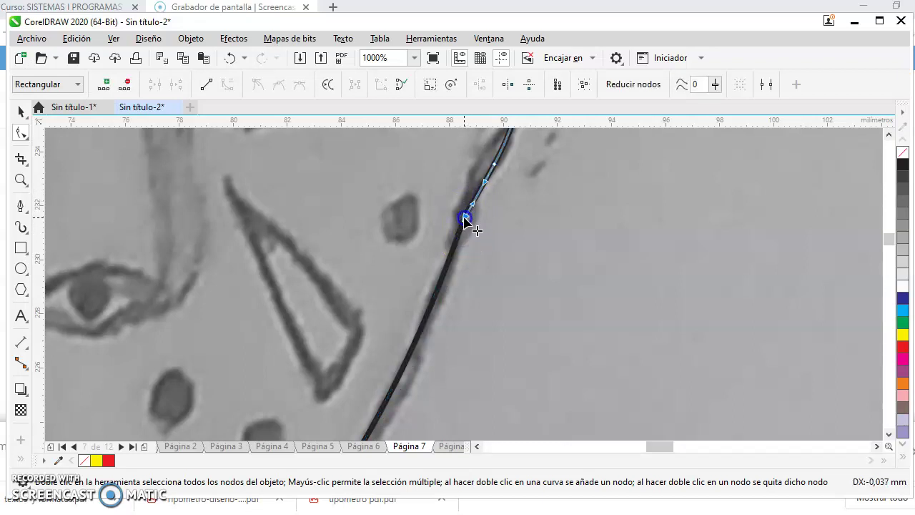
scroll(464, 220, up, 3)
click(455, 272)
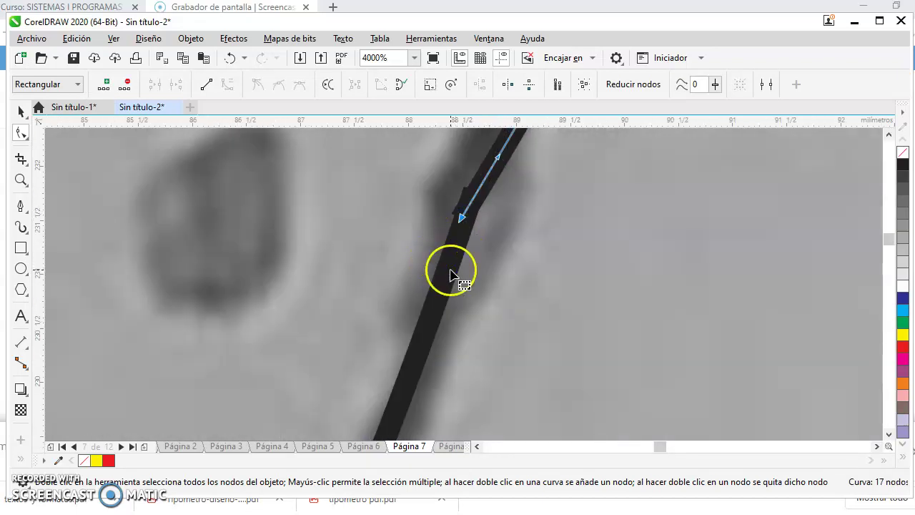
key(ctrl+z)
Align the lower curve's right end node precisely with the upper curve's end at the right cheek.
click(472, 193)
drag(472, 193, 464, 212)
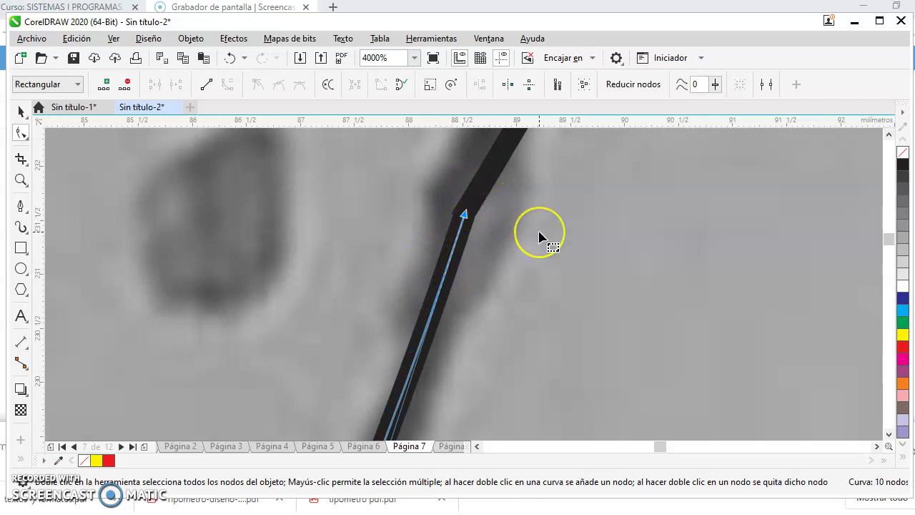
scroll(542, 239, down, 1)
scroll(540, 238, down, 4)
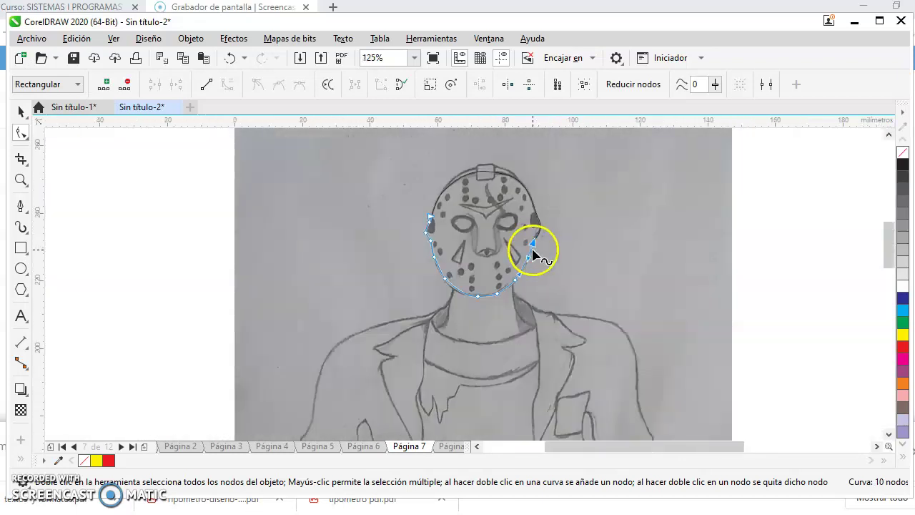
scroll(533, 251, up, 1)
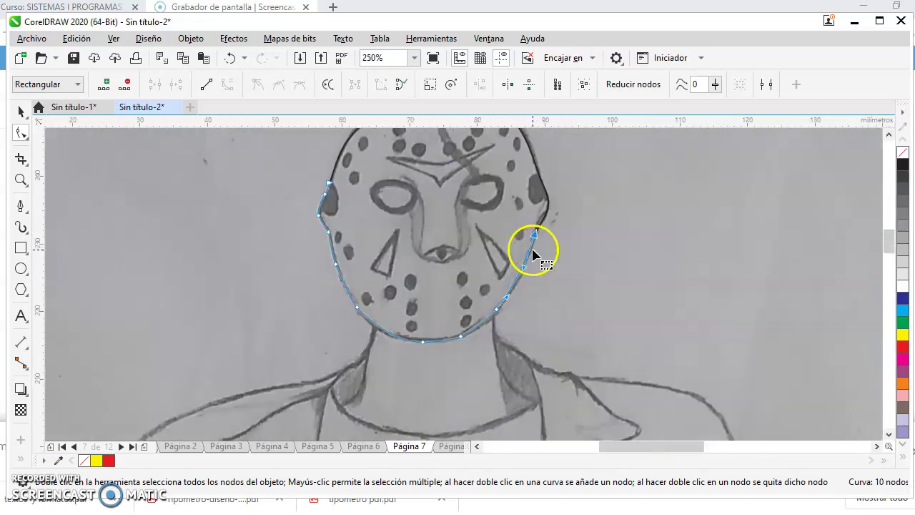
Try shifting the upper curve to the right of the mask, and undo the shift.
click(18, 109)
click(589, 194)
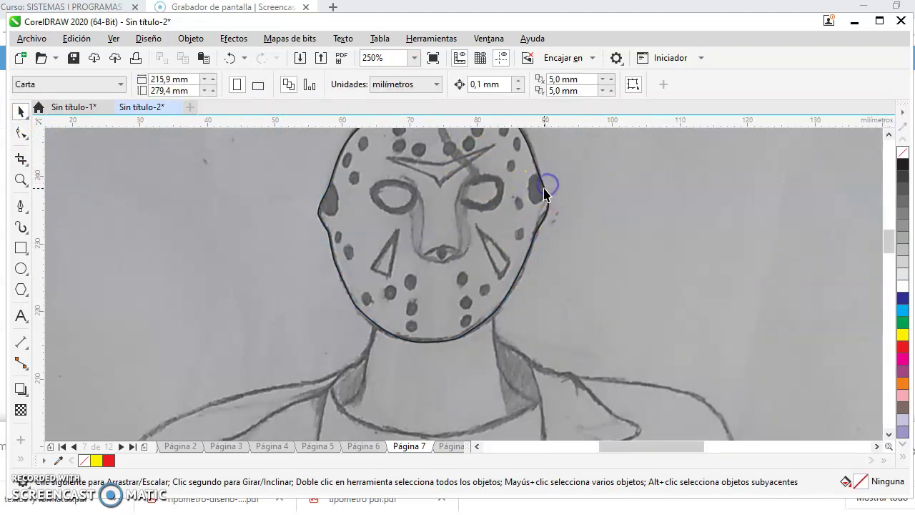
click(544, 192)
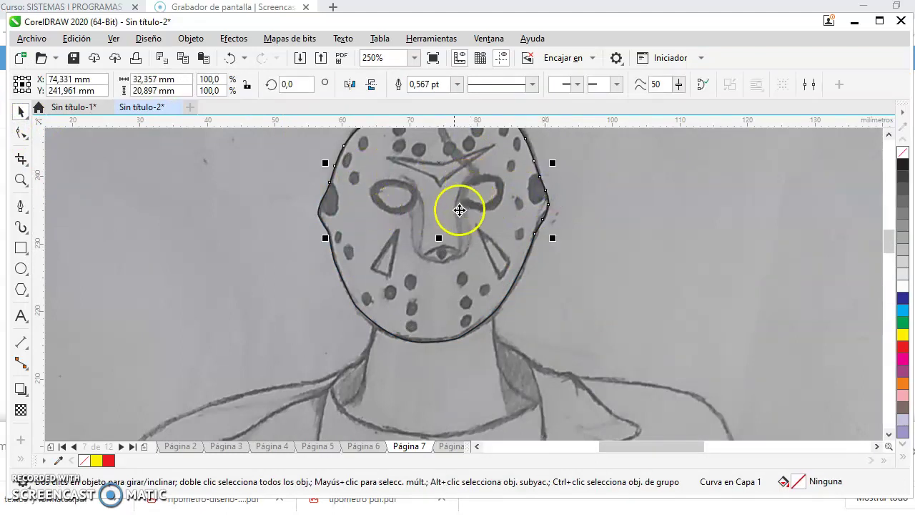
drag(436, 162, 463, 156)
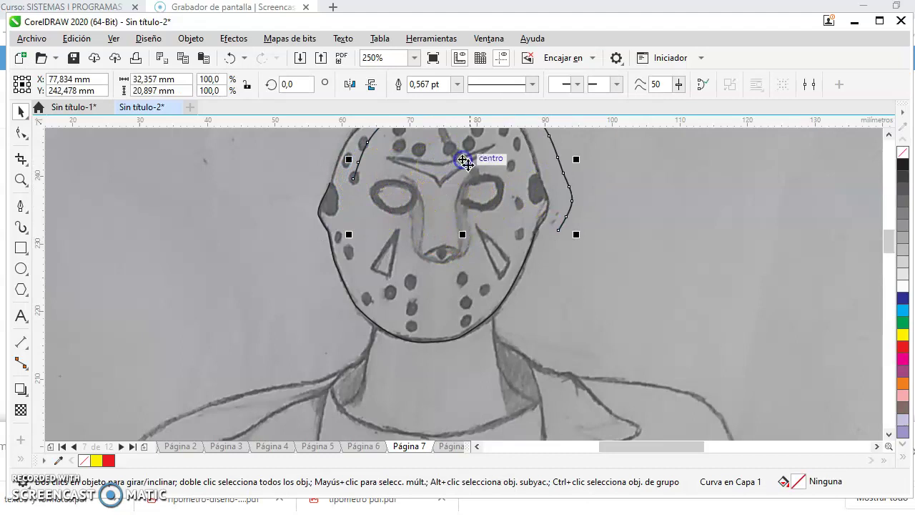
key(ctrl+z)
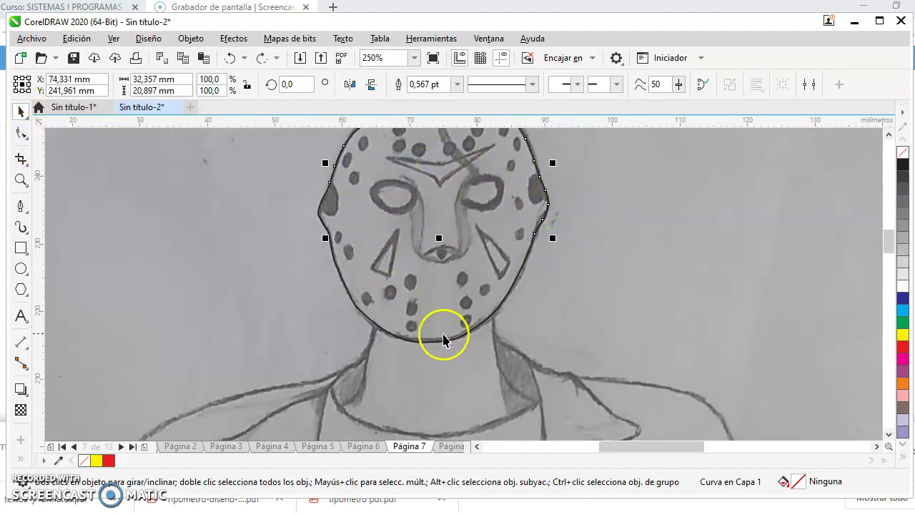
Select the upper and lower curves together, including their adjoining end nodes beside the left ear patch.
shift+click(448, 344)
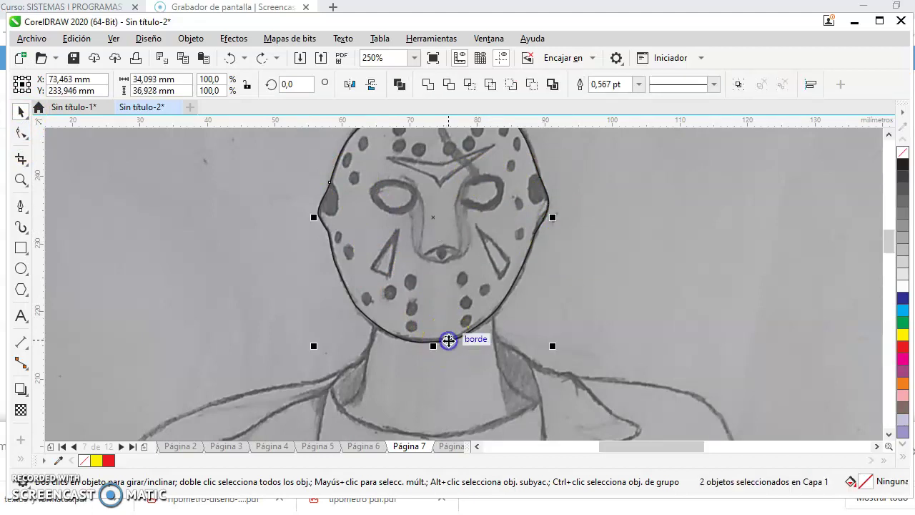
click(21, 133)
scroll(321, 184, up, 6)
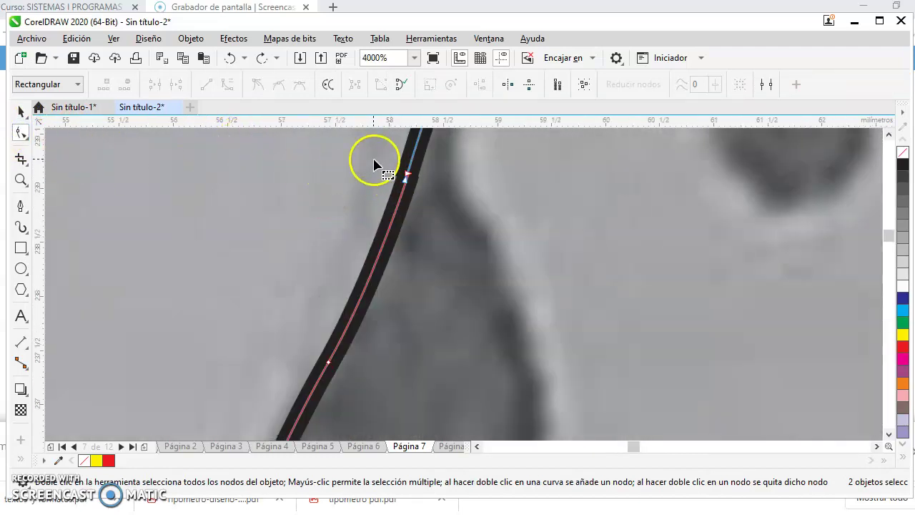
drag(431, 194, 434, 198)
click(384, 189)
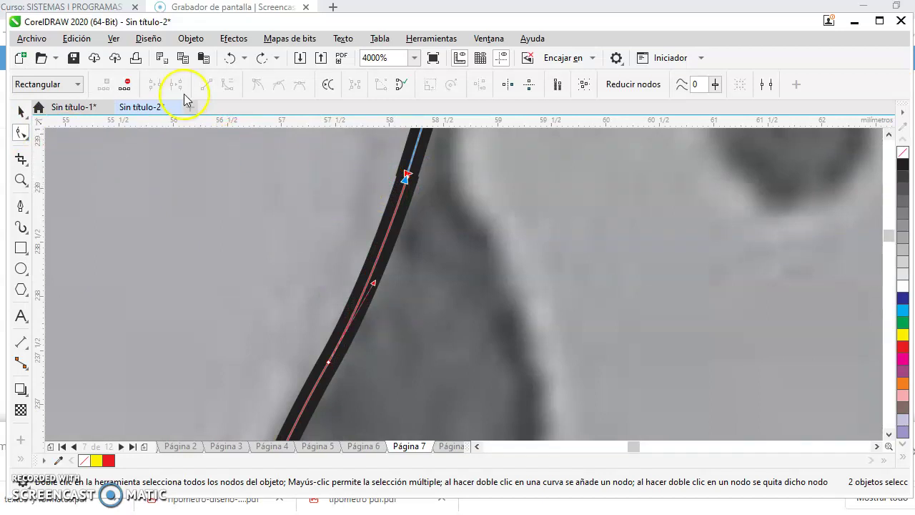
Set up Join Curves for the two selected curves with the Bézier curve method.
click(191, 39)
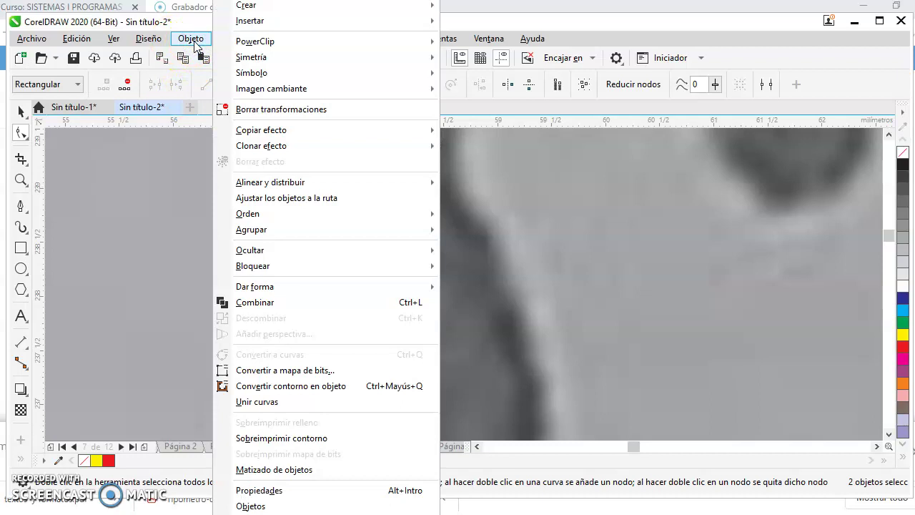
click(247, 402)
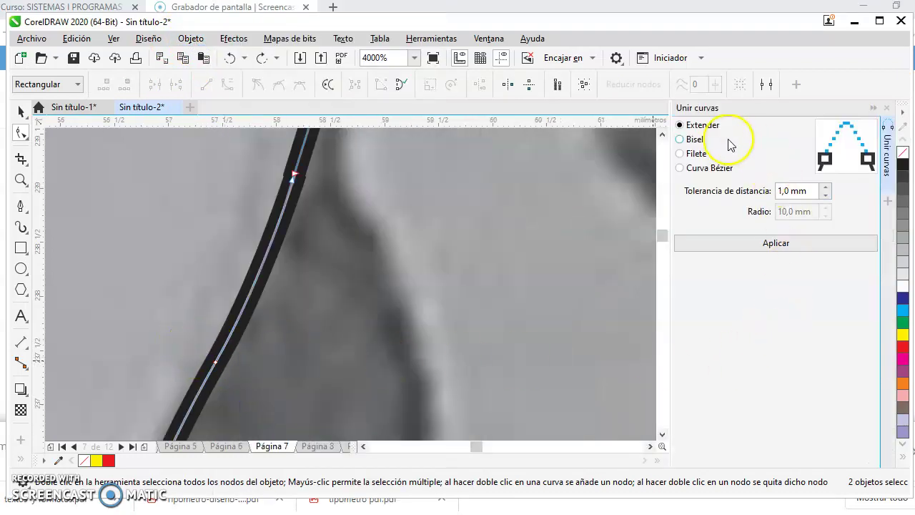
click(704, 141)
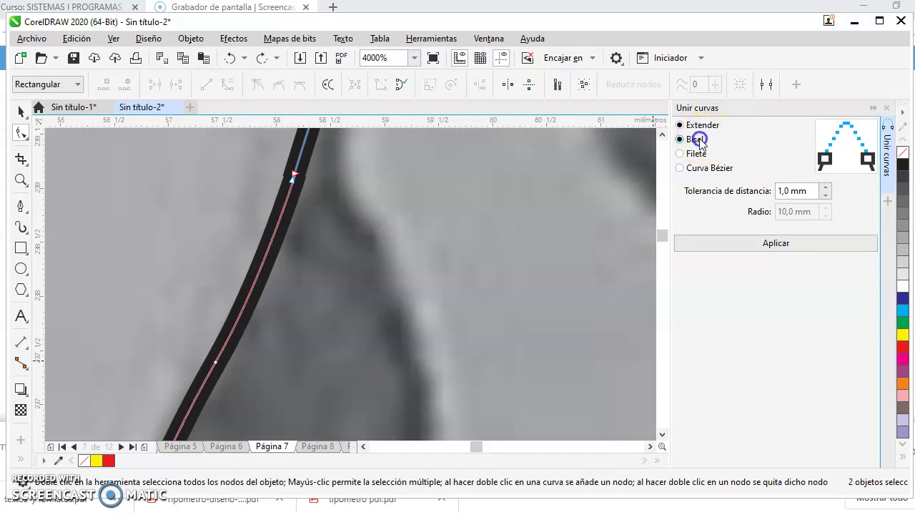
click(697, 154)
click(699, 169)
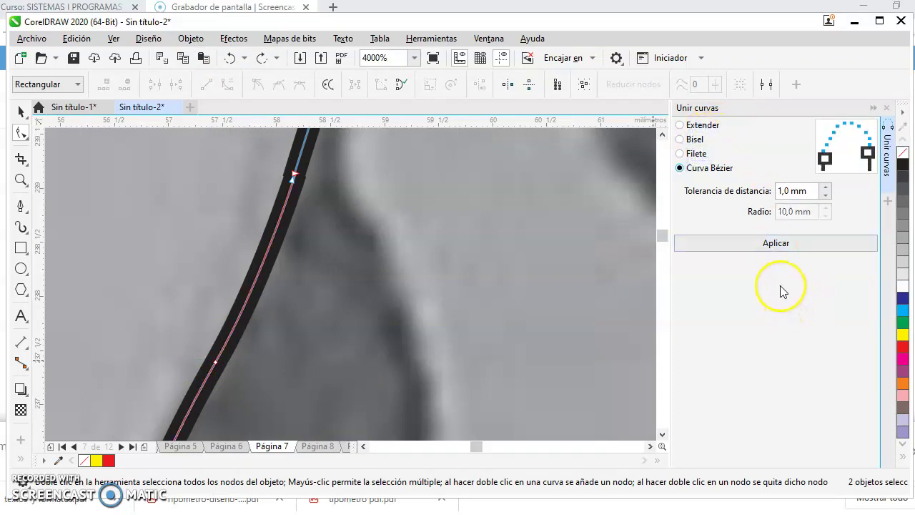
Try joining the two curves' end nodes at the left ear patch with a Bézier curve, and undo the join.
click(776, 245)
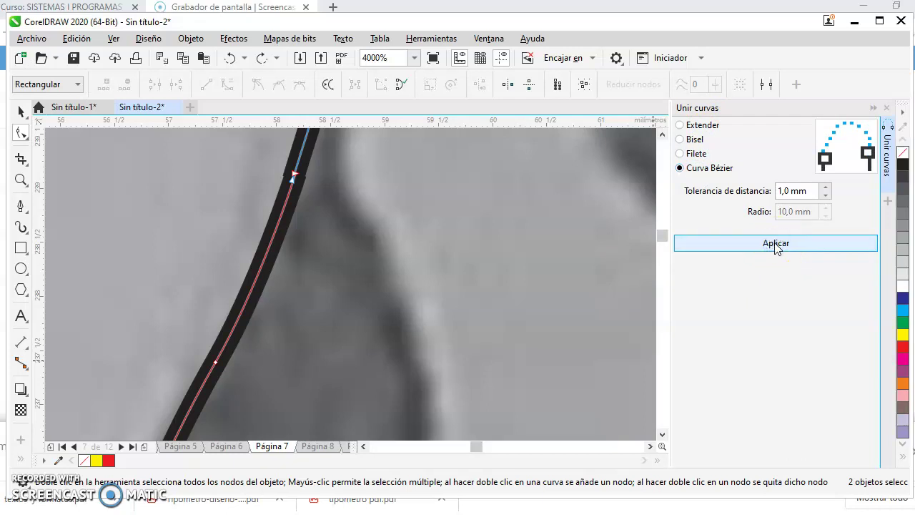
drag(186, 143, 300, 187)
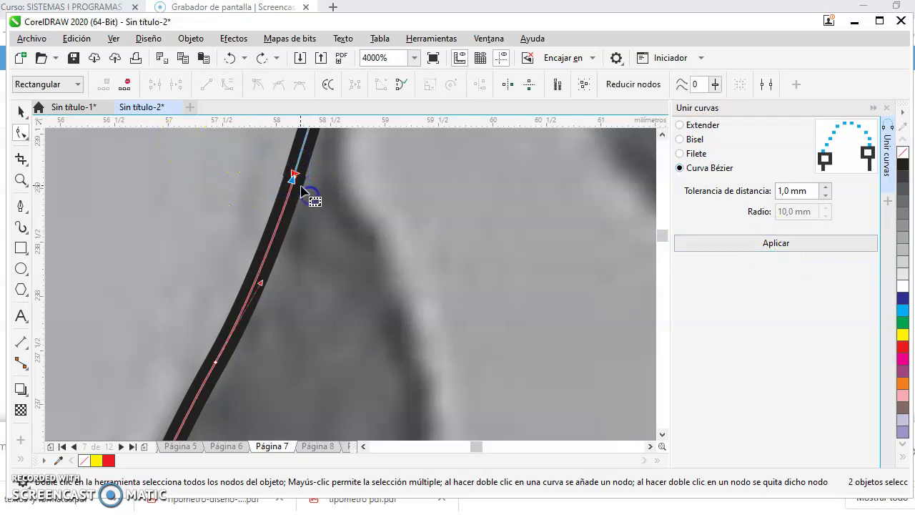
click(784, 244)
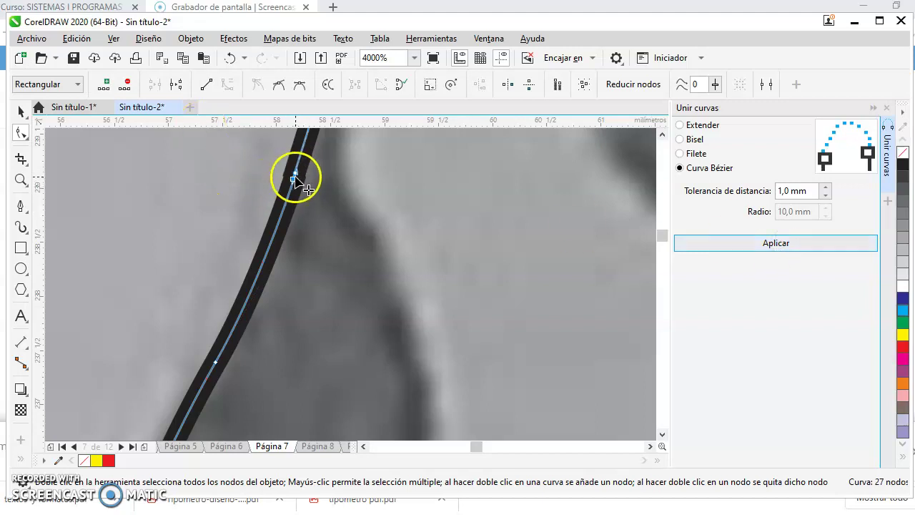
key(ctrl+z)
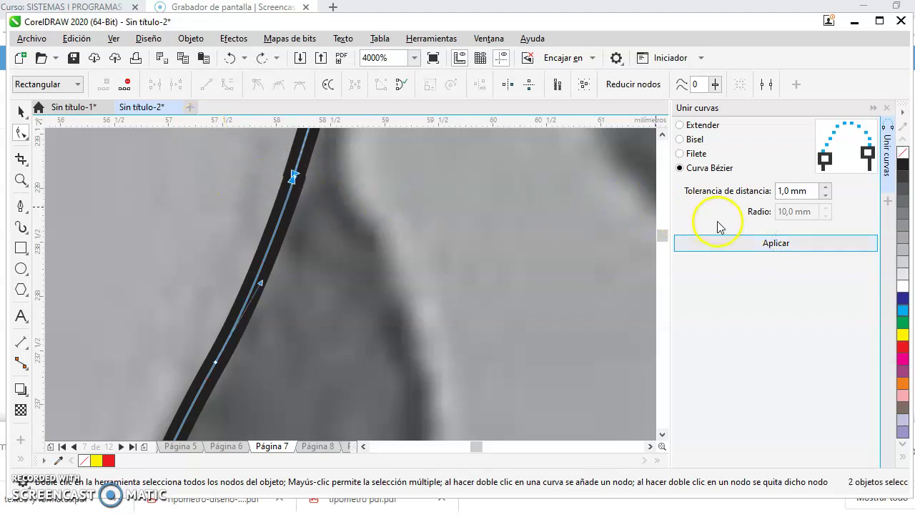
Reselect both end nodes at the left ear patch and join the curves as a Bézier curve with 1.0 mm distance tolerance.
click(200, 208)
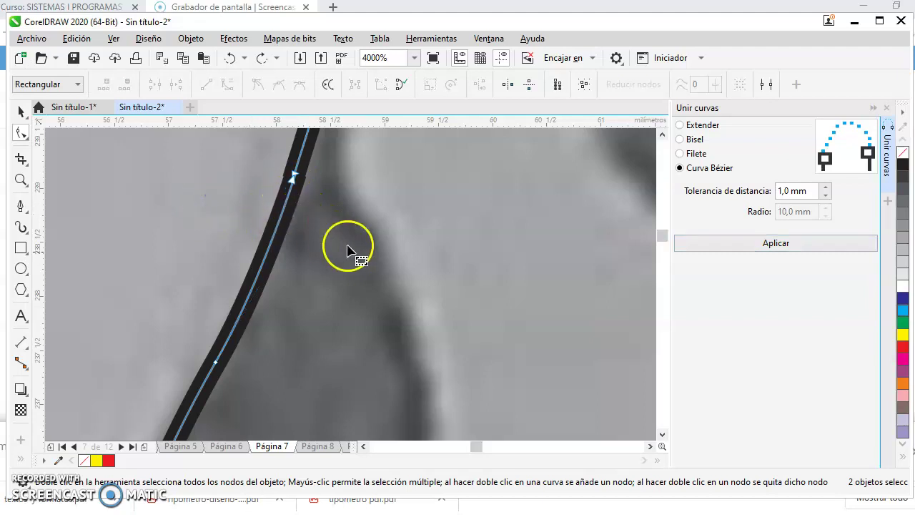
click(301, 159)
click(273, 251)
drag(294, 174, 304, 133)
drag(252, 149, 333, 219)
click(756, 247)
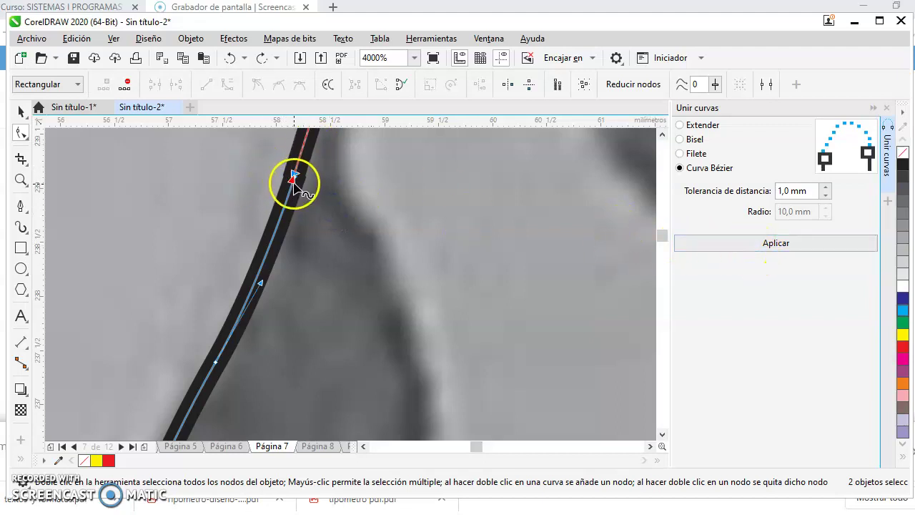
click(741, 246)
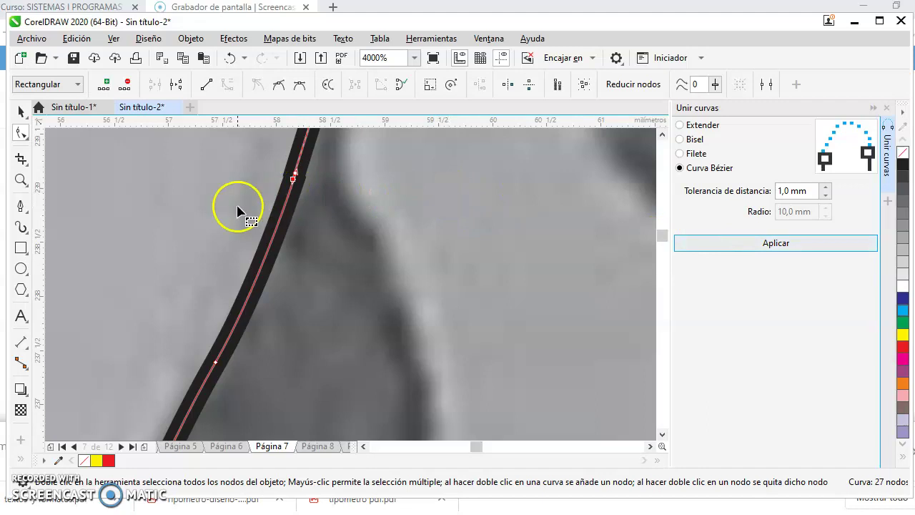
Try moving the joined mask outline to the left to check that it is one curve, and undo the move.
click(199, 200)
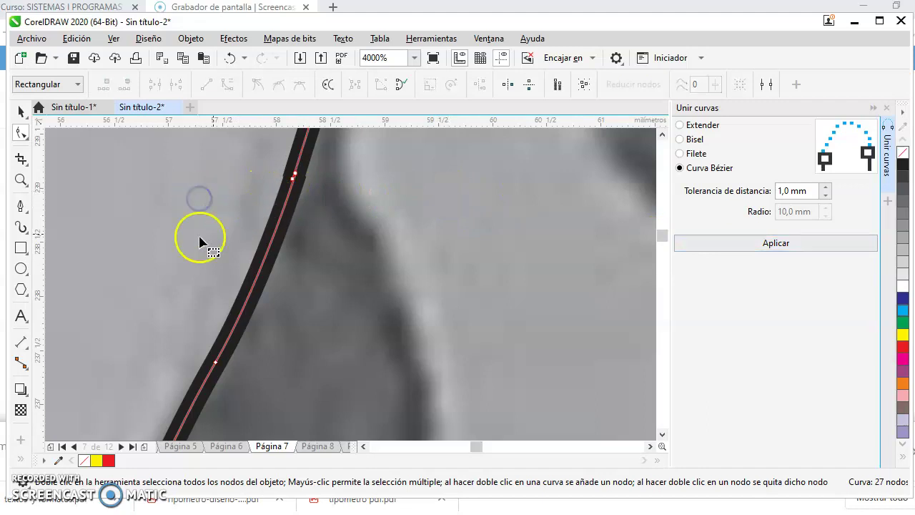
click(19, 113)
click(164, 255)
click(269, 266)
click(301, 179)
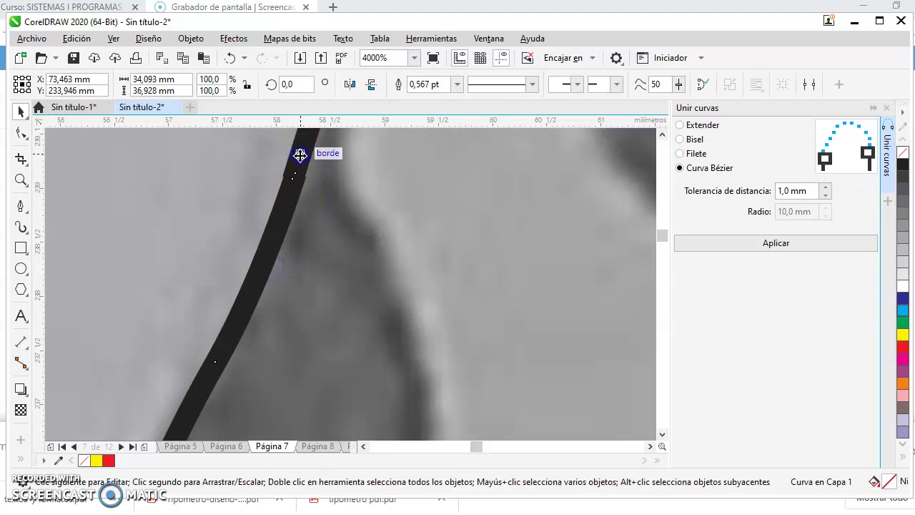
scroll(337, 212, down, 6)
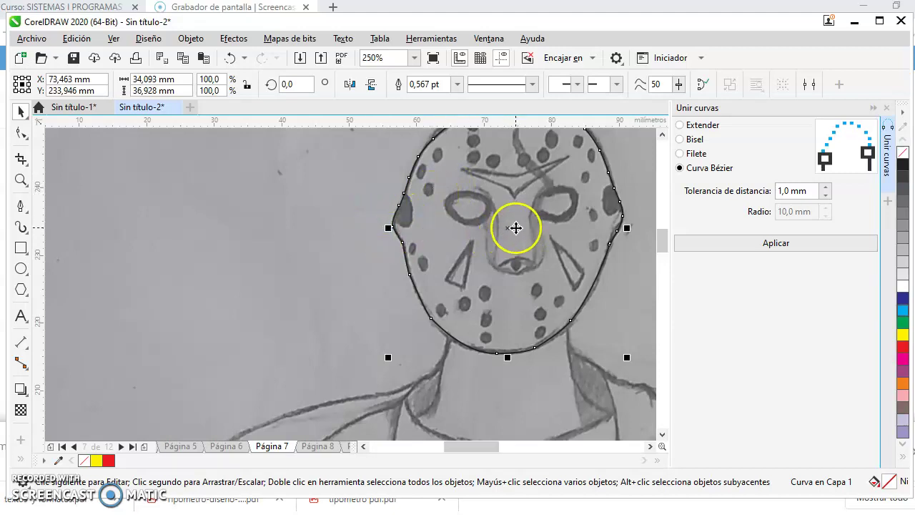
drag(509, 226, 407, 233)
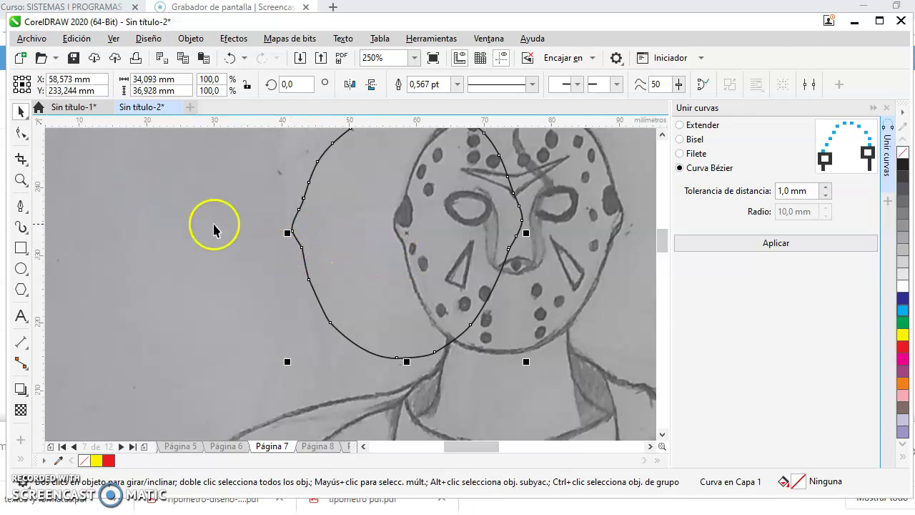
key(ctrl+z)
Try deleting the upper of the two open end nodes below the mask's right ear patch, and undo the deletion.
scroll(629, 249, up, 3)
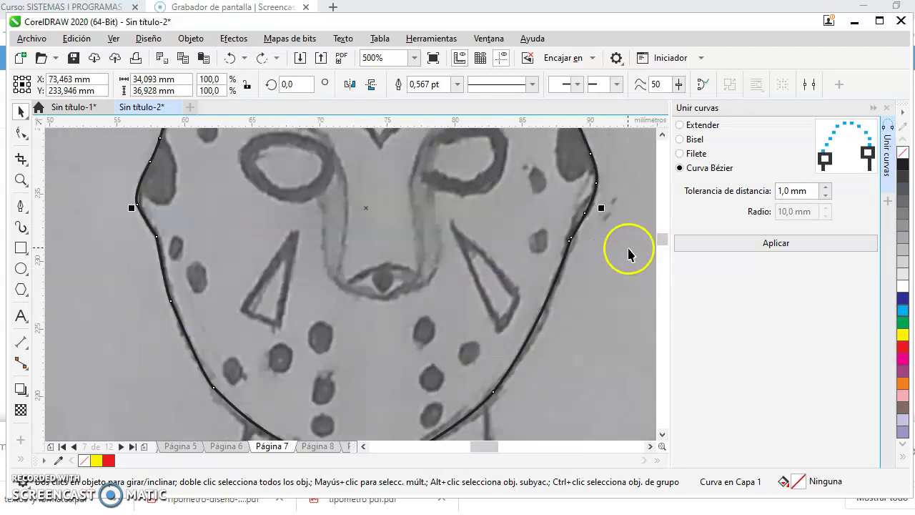
scroll(615, 245, up, 1)
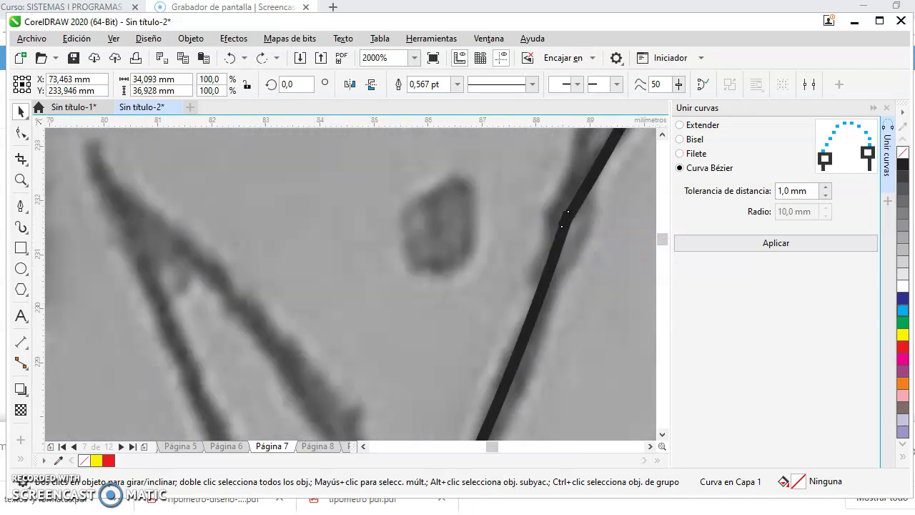
click(20, 133)
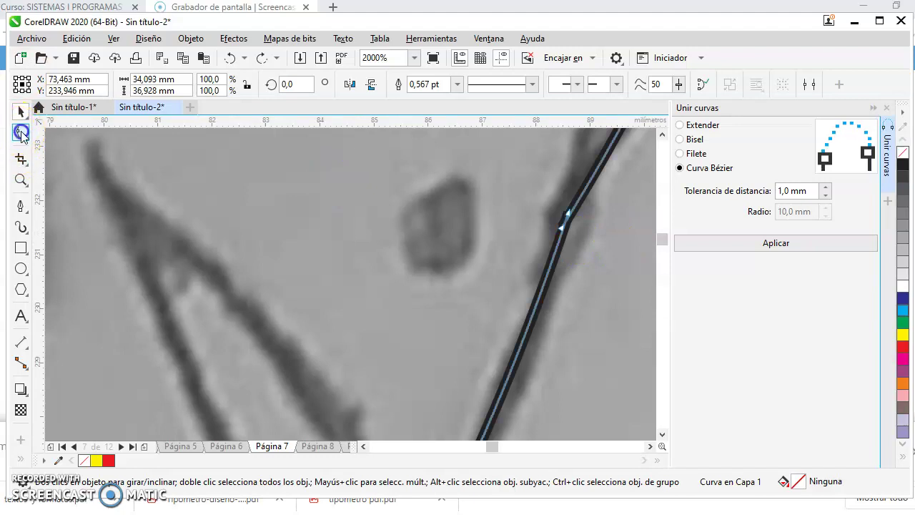
click(569, 214)
key(Delete)
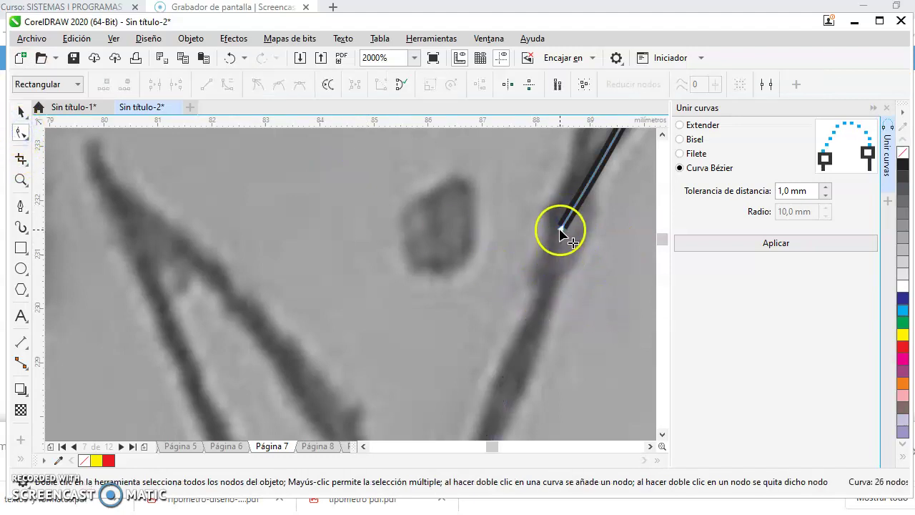
key(ctrl+z)
Join the two end nodes below the right ear patch as a Bézier curve, test-move the joined node and undo that move.
drag(605, 201, 532, 248)
click(776, 244)
mouse_move(569, 214)
mouse_down()
mouse_move(531, 228)
mouse_move(541, 286)
mouse_move(565, 236)
mouse_move(600, 238)
mouse_up()
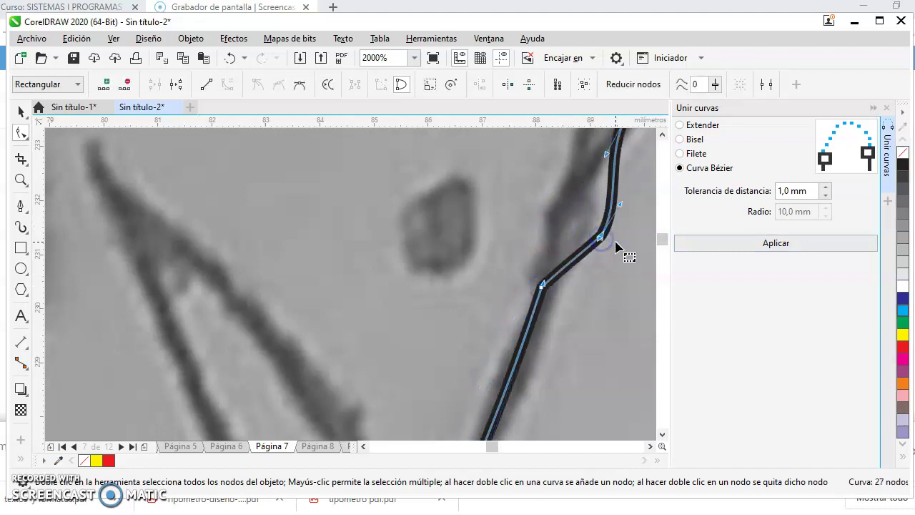
key(ctrl+z)
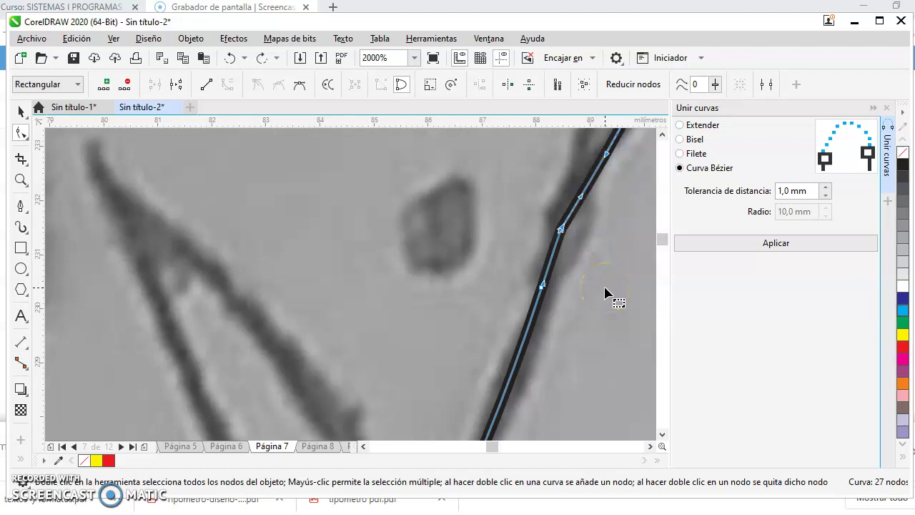
Fill the joined mask outline with yellow to check that it is a closed curve.
scroll(592, 243, up, 2)
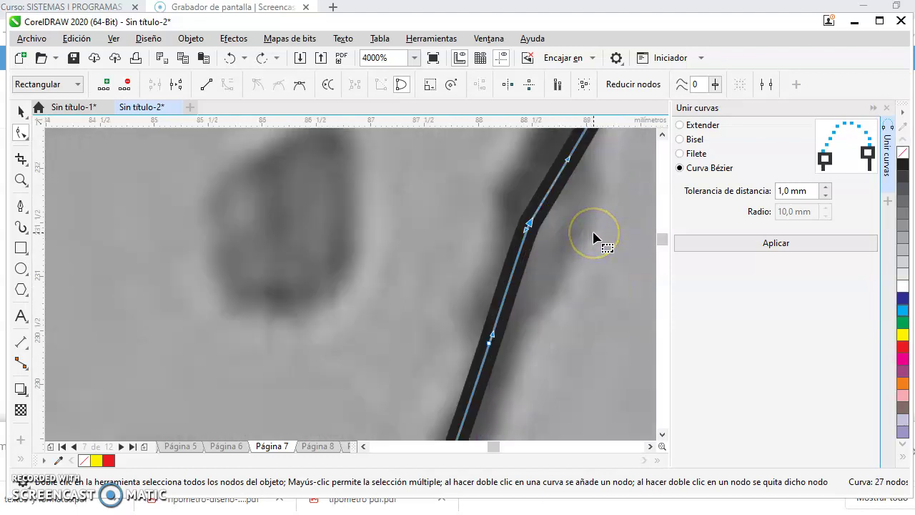
scroll(594, 237, up, 4)
scroll(594, 238, down, 6)
scroll(597, 263, down, 2)
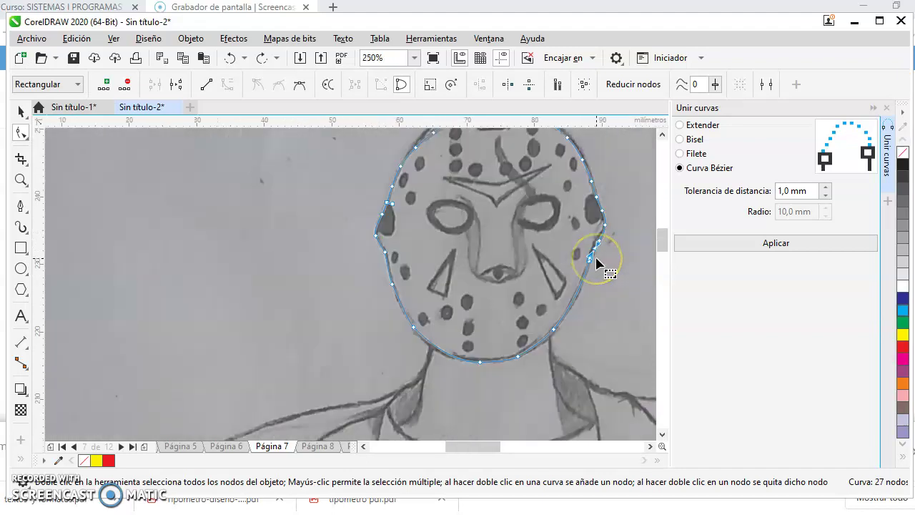
scroll(617, 237, up, 1)
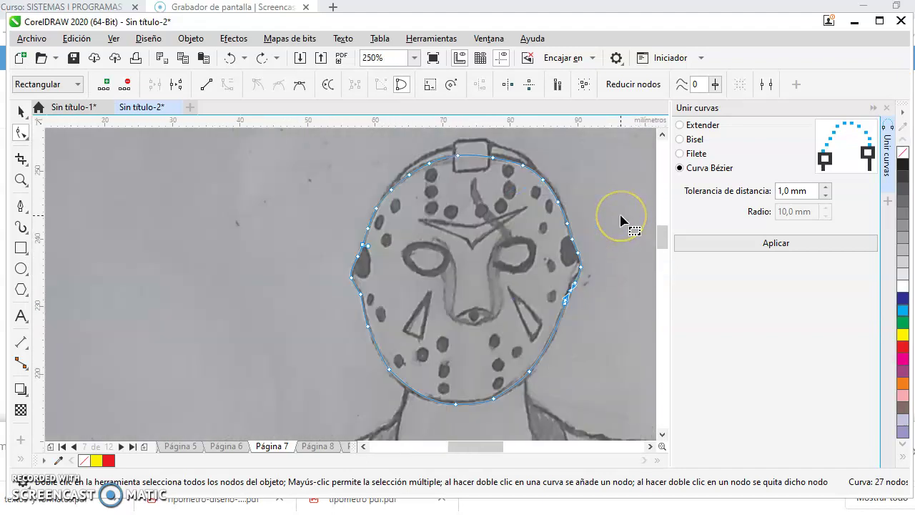
scroll(620, 221, up, 1)
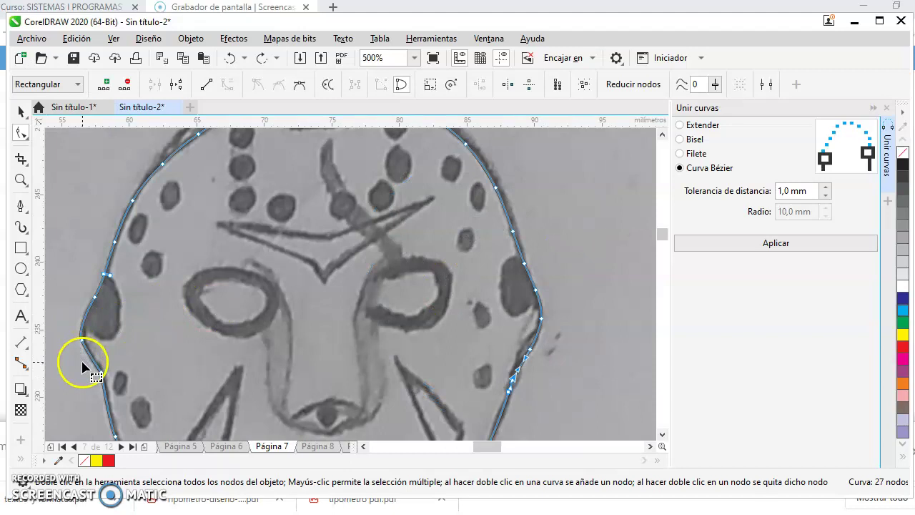
click(21, 112)
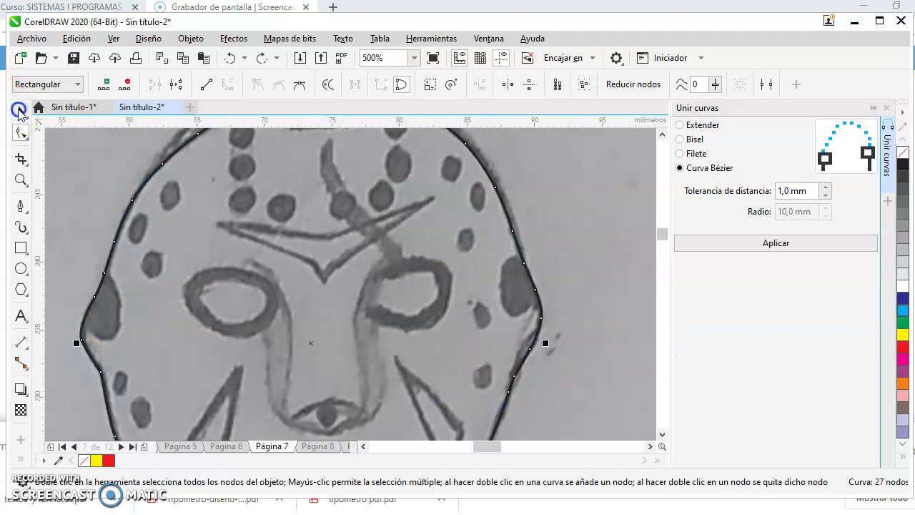
click(904, 335)
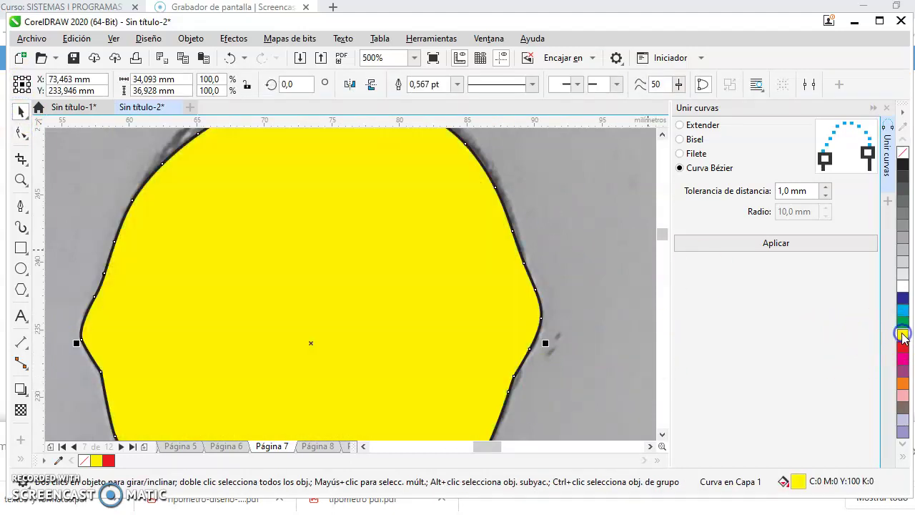
Fill the mask shape with 30% black grey and move it to the left, clear of the pencil-drawn mask.
scroll(533, 301, up, 1)
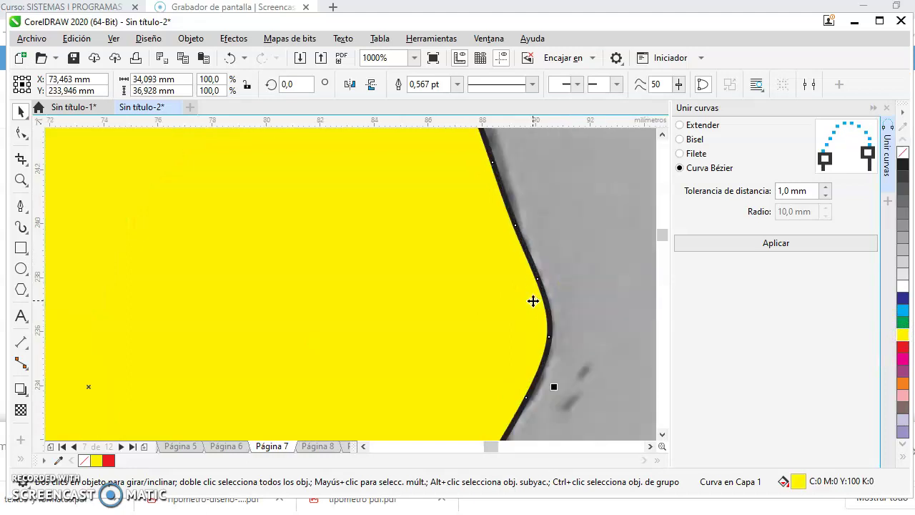
scroll(535, 302, down, 2)
scroll(535, 322, down, 1)
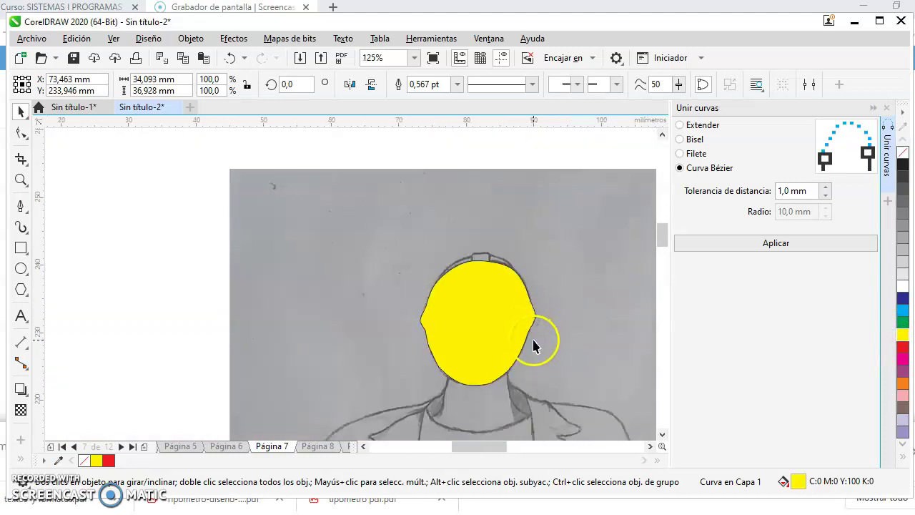
scroll(536, 342, up, 1)
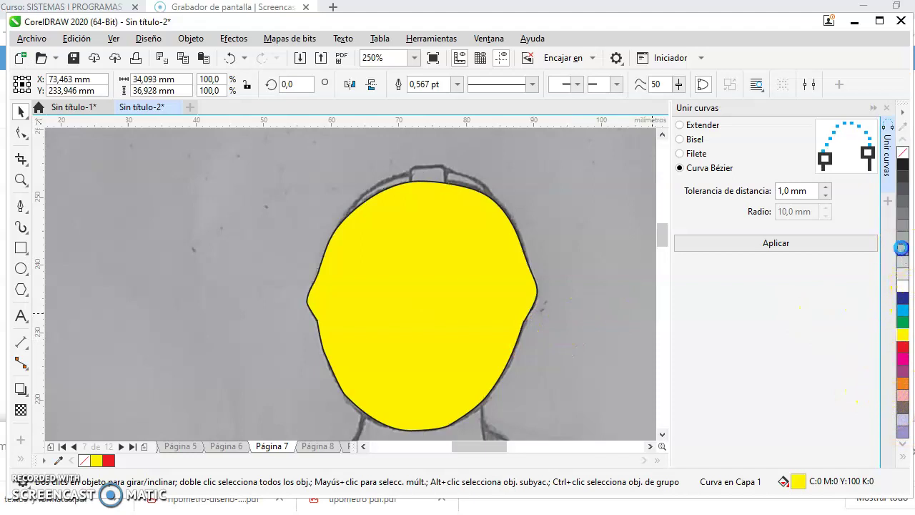
click(903, 252)
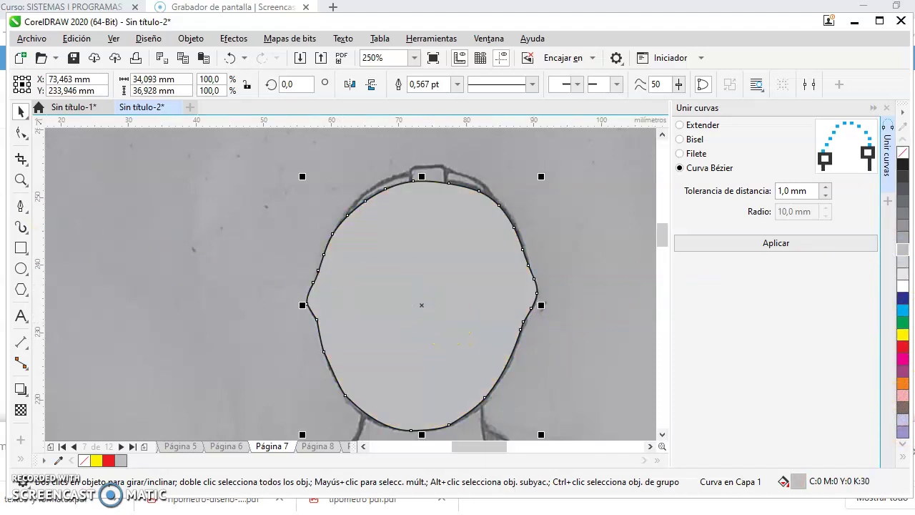
drag(419, 267, 203, 249)
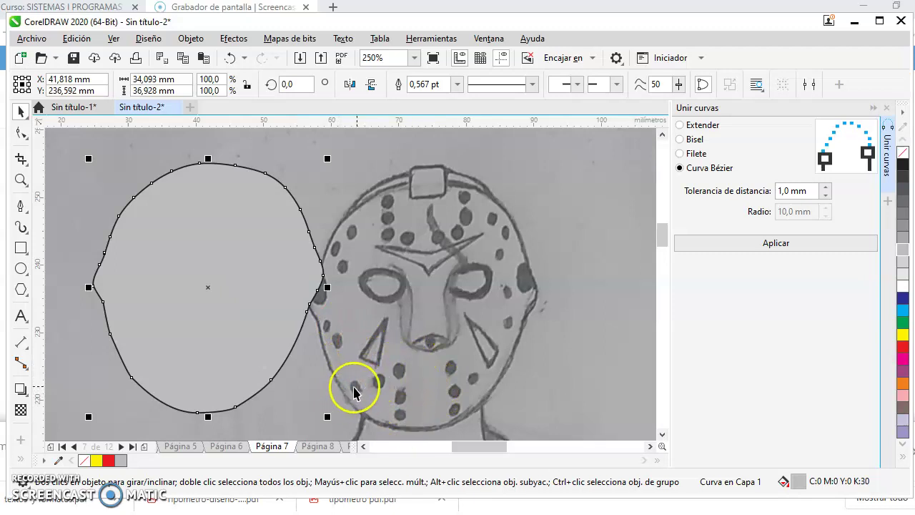
drag(216, 306, 192, 312)
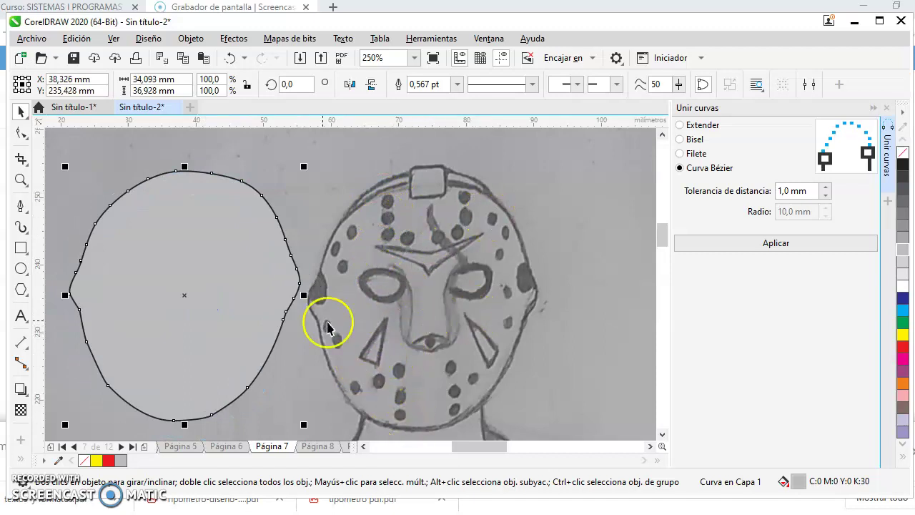
drag(174, 328, 177, 295)
Draw an ellipse about 1.6 by 2.5 mm over the upper hole in the mask's left chin column, and select it.
click(20, 267)
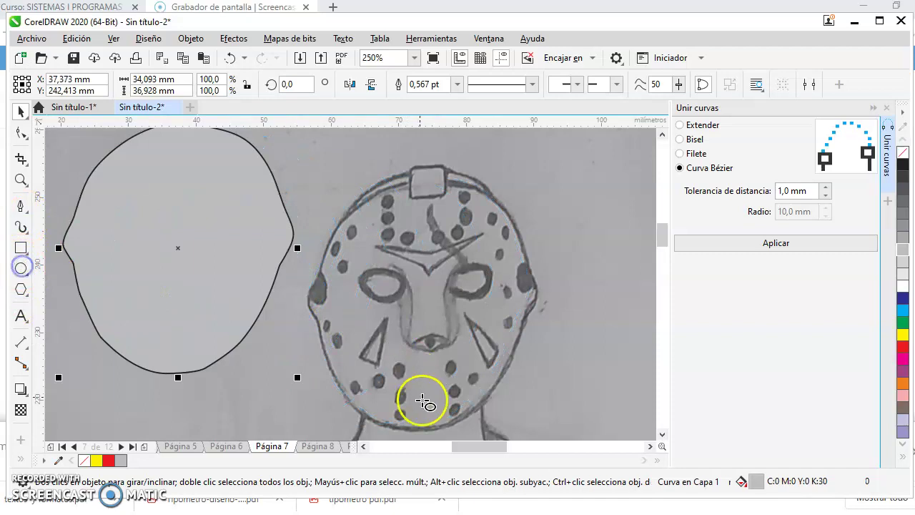
drag(395, 364, 405, 383)
click(20, 112)
click(398, 370)
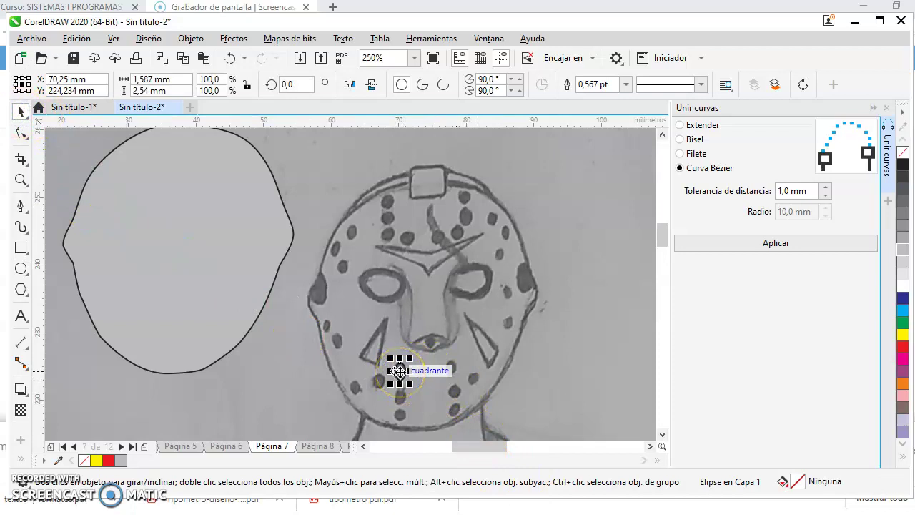
Duplicate the ellipse over the other holes on the chin, the left cheek and the left side of the forehead.
drag(399, 371, 400, 372)
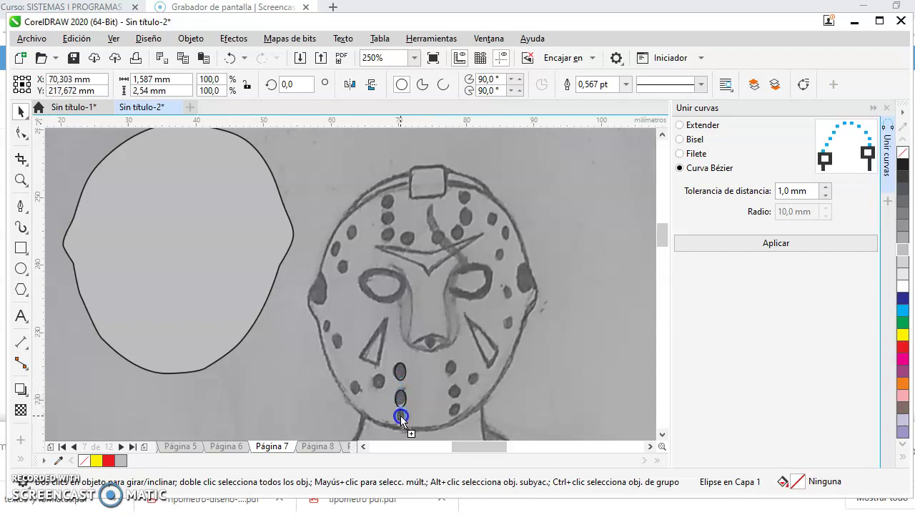
right_click(399, 417)
drag(400, 417, 449, 417)
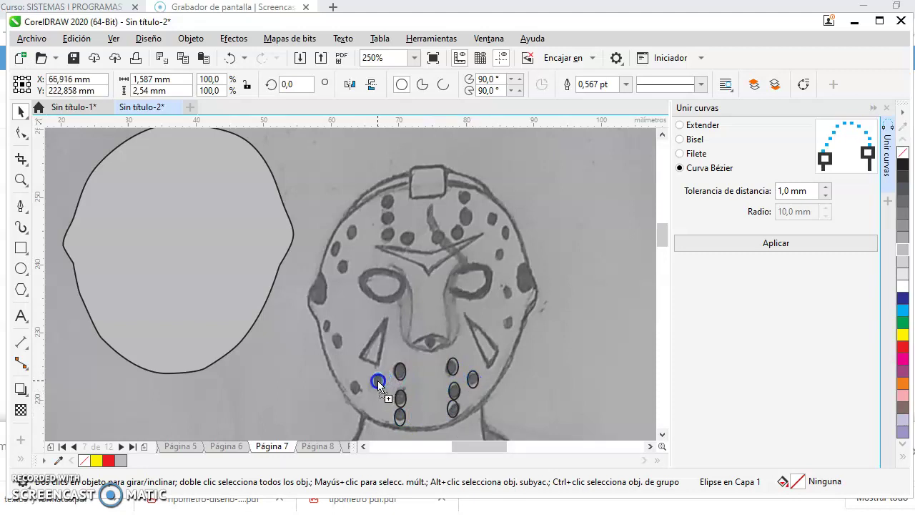
right_click(357, 387)
mouse_move(357, 387)
mouse_down()
mouse_move(355, 369)
mouse_move(328, 337)
mouse_move(346, 268)
mouse_up()
right_click(328, 326)
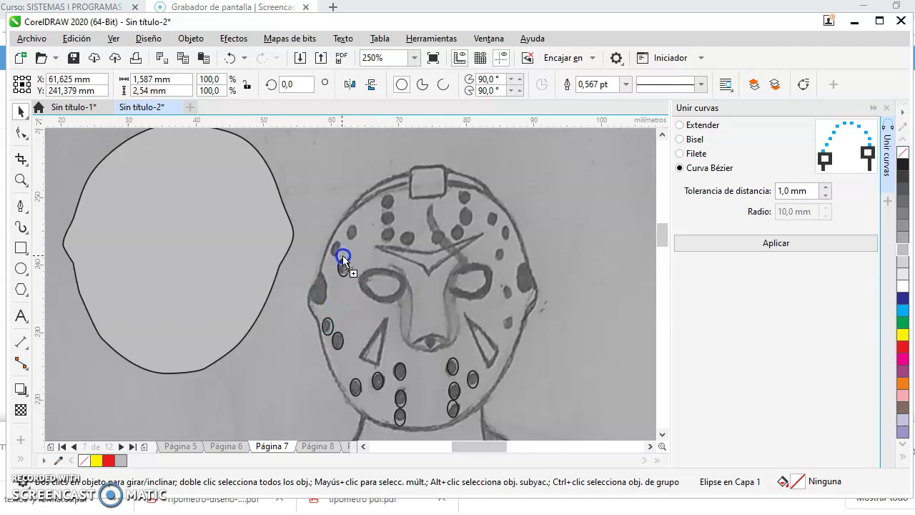
drag(349, 236, 351, 235)
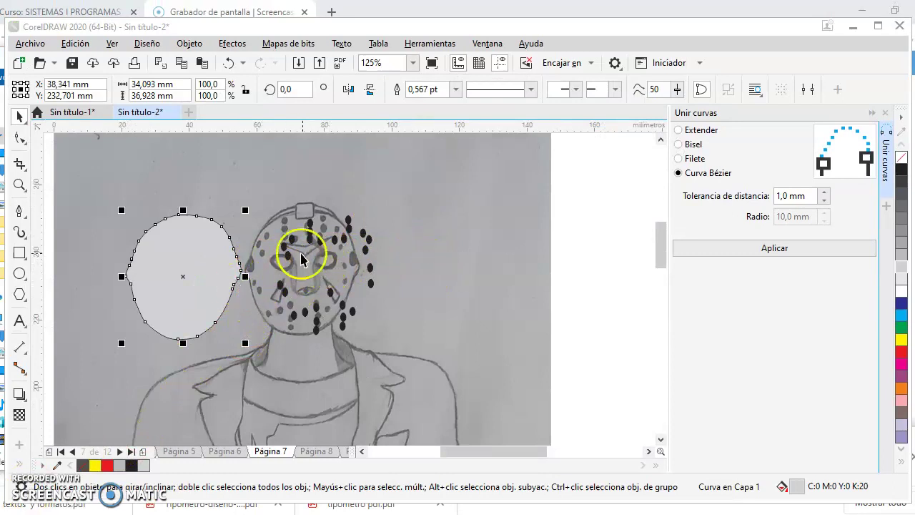
Move the group of black mask holes to the upper right, away from the pencil-drawn mask.
click(301, 259)
click(297, 255)
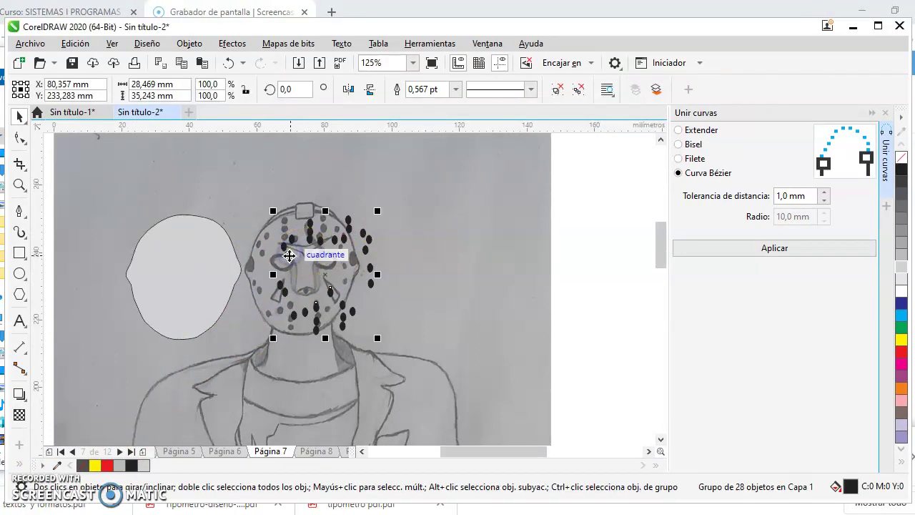
drag(329, 279, 453, 218)
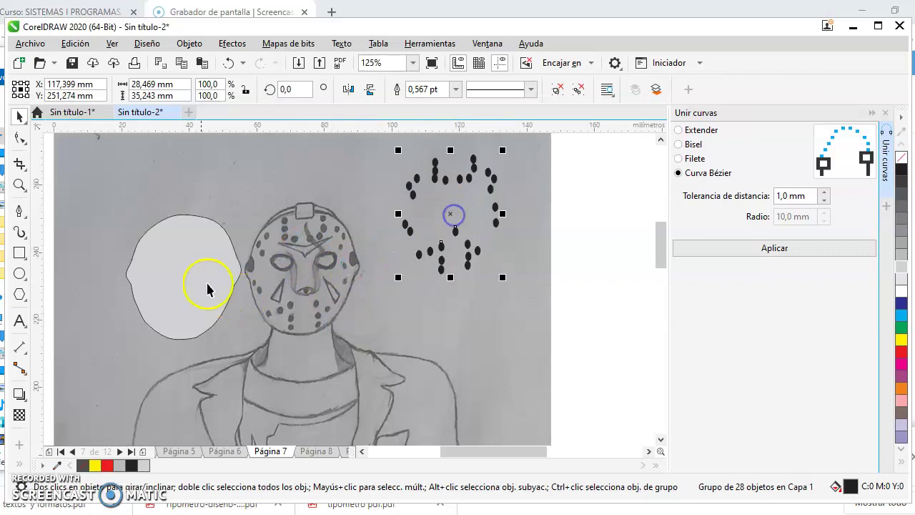
Shift the grey mask shape slightly down and to the right, beside the pencil-drawn mask.
click(157, 296)
scroll(156, 294, up, 2)
drag(156, 295, 246, 313)
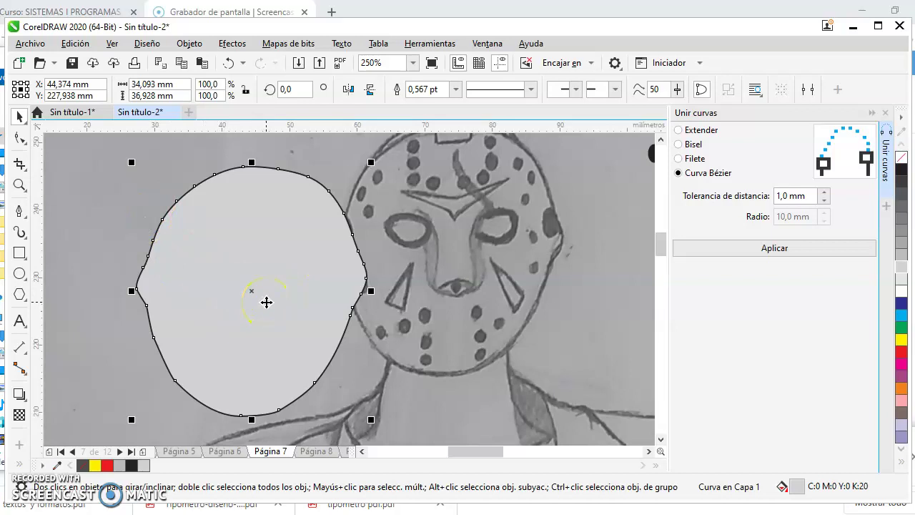
Find the Interactive Fill tool among the available tools and activate it for the grey mask shape.
click(20, 447)
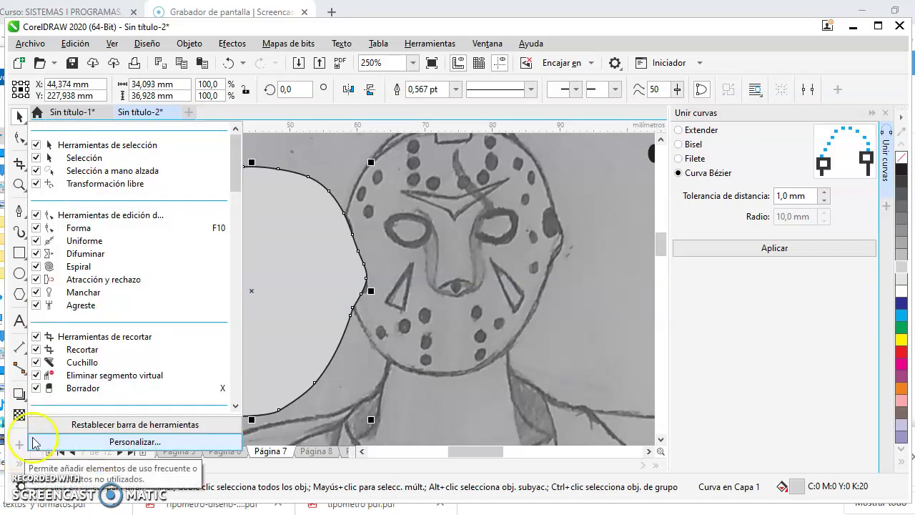
drag(236, 173, 237, 382)
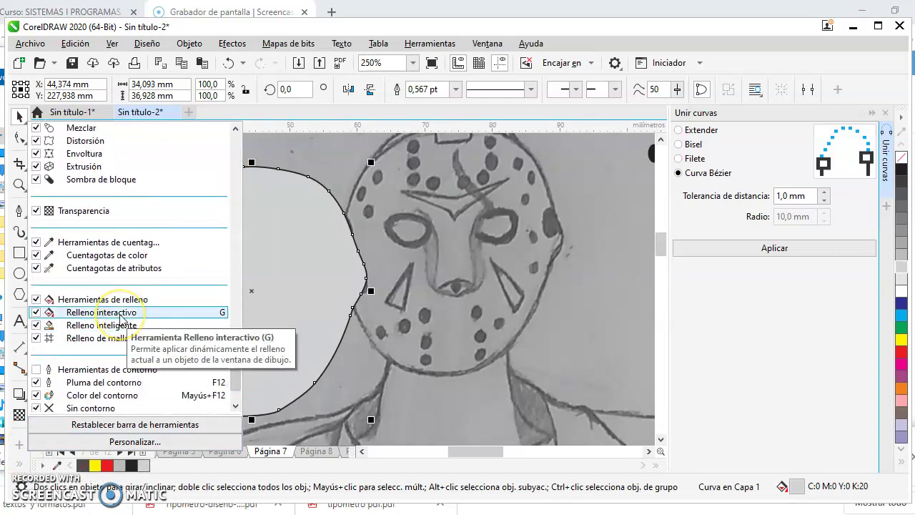
click(176, 311)
click(423, 33)
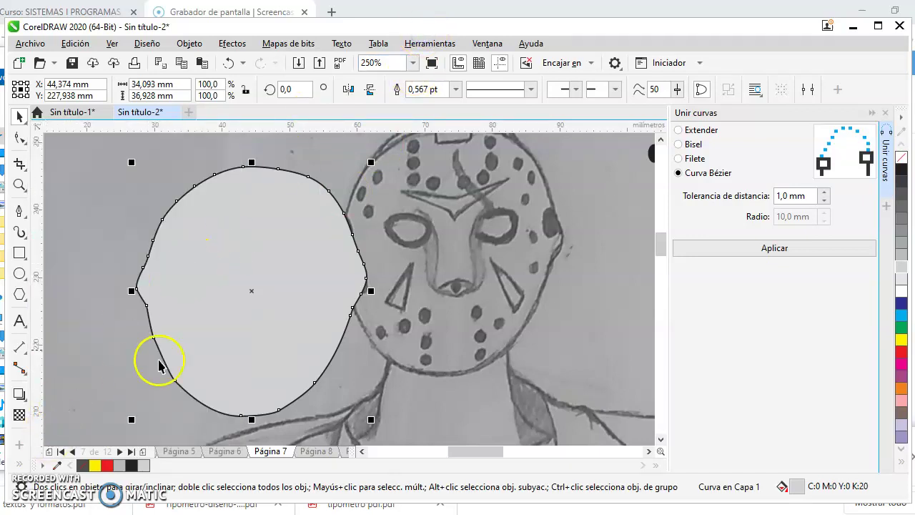
key(g)
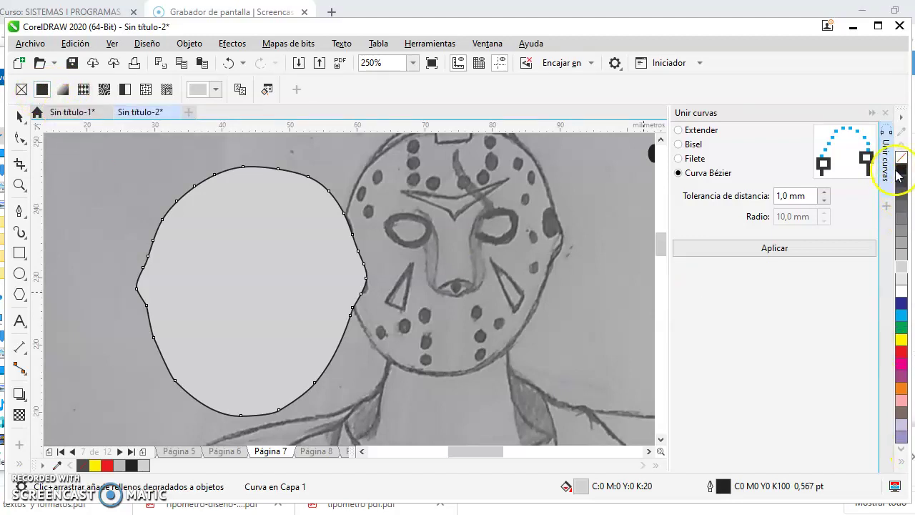
click(904, 463)
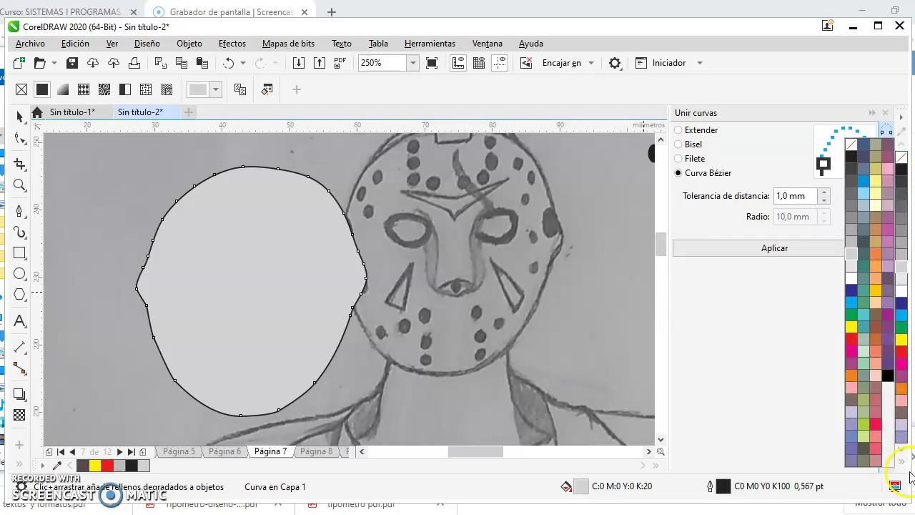
click(904, 465)
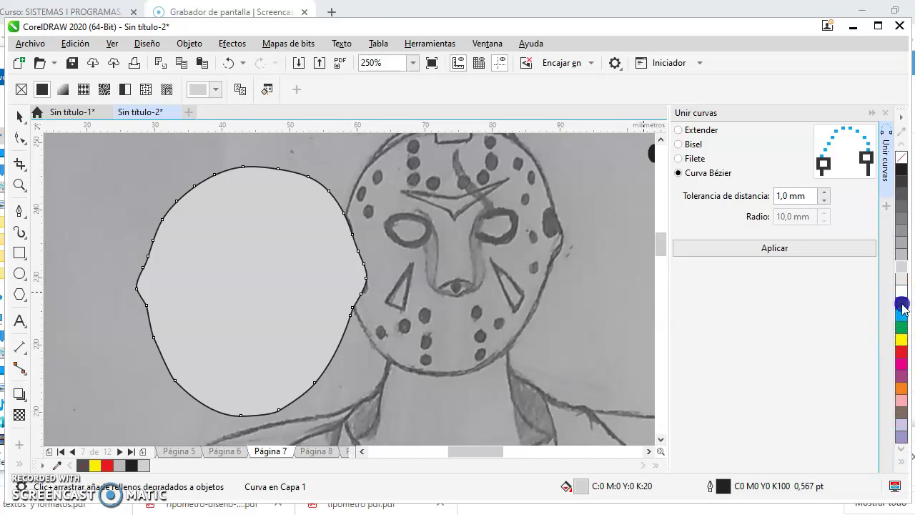
click(903, 308)
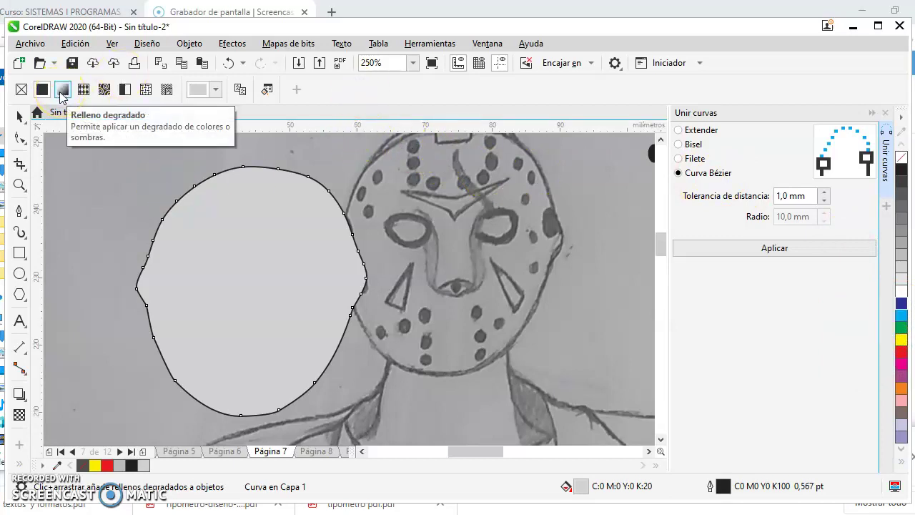
Apply a linear gradient fill running horizontally across the mask shape, light grey at its left edge to dark at its right edge.
click(61, 92)
click(270, 331)
drag(221, 259, 139, 288)
click(265, 411)
drag(265, 411, 372, 290)
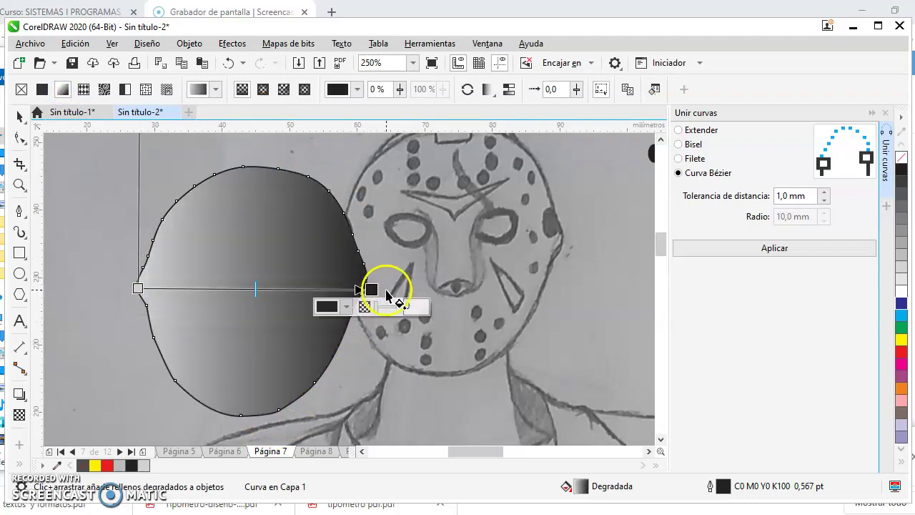
Move the gradient's start node slightly inside the mask's left edge and try white as the end colour before restoring black.
drag(138, 288, 156, 285)
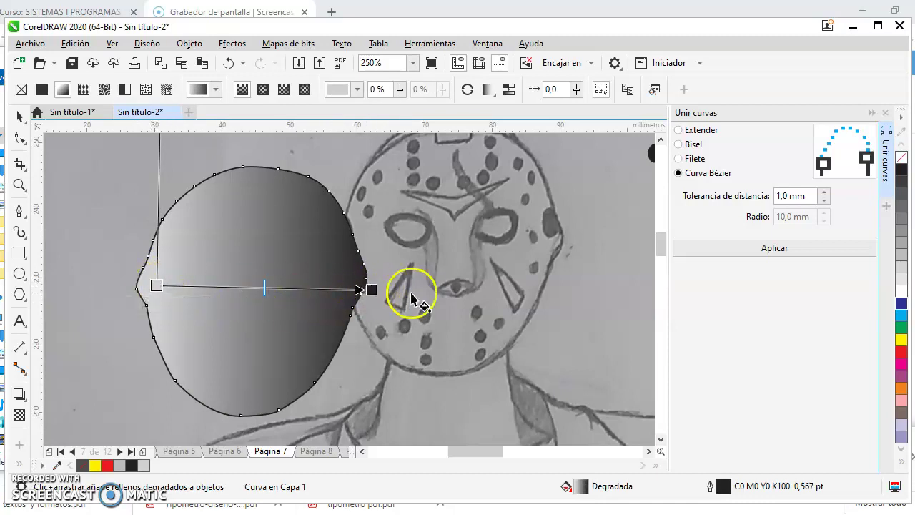
drag(905, 292, 372, 290)
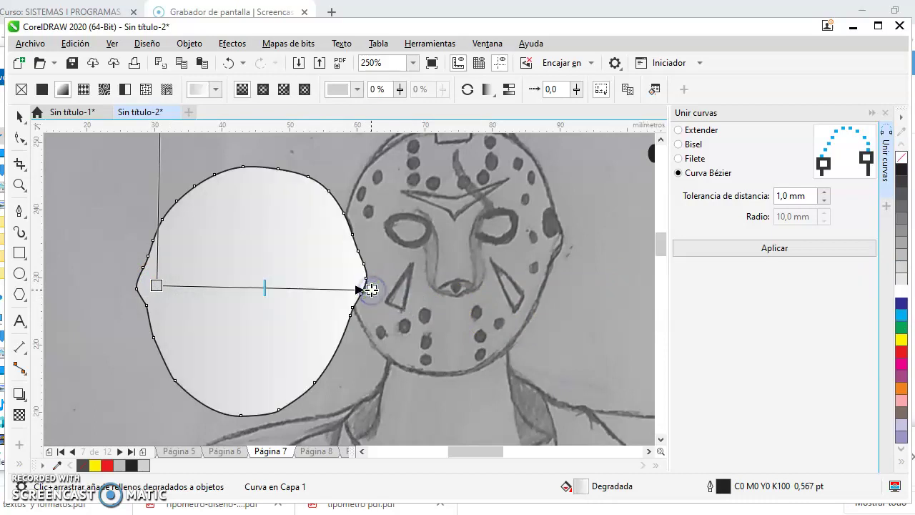
drag(903, 171, 371, 290)
Recolour the gradient's start node from the default CMYK palette, trying purple before settling on a medium-dark grey.
click(154, 287)
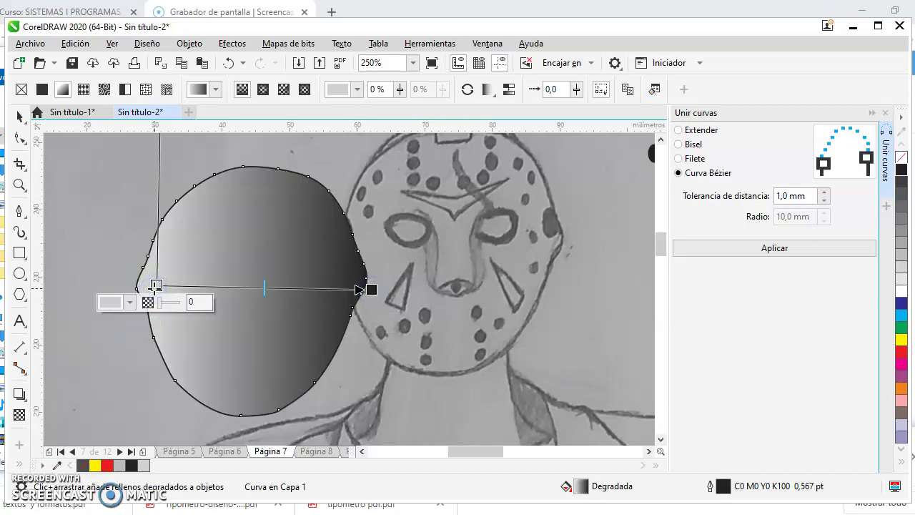
click(128, 301)
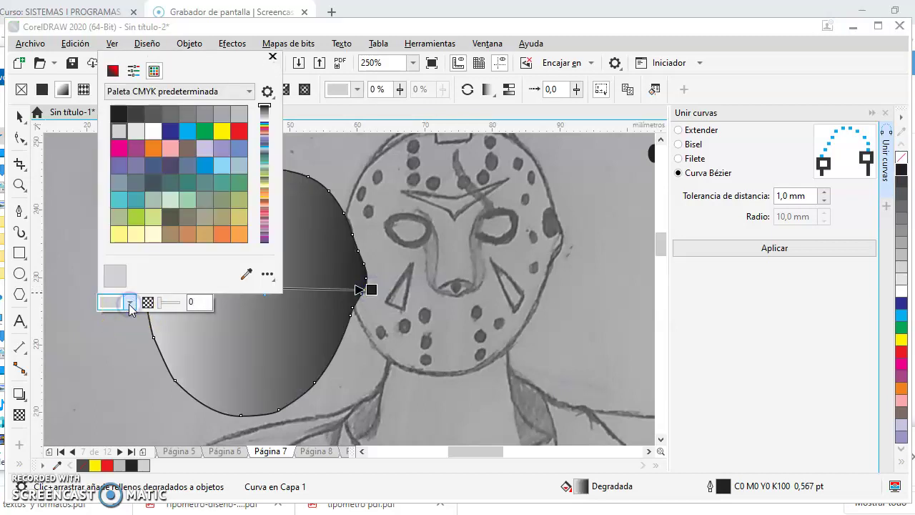
click(136, 148)
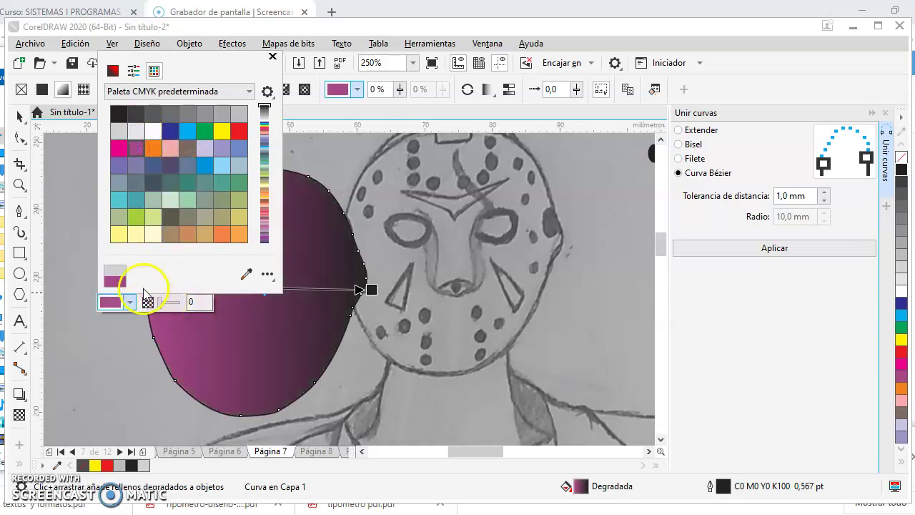
click(184, 117)
click(170, 114)
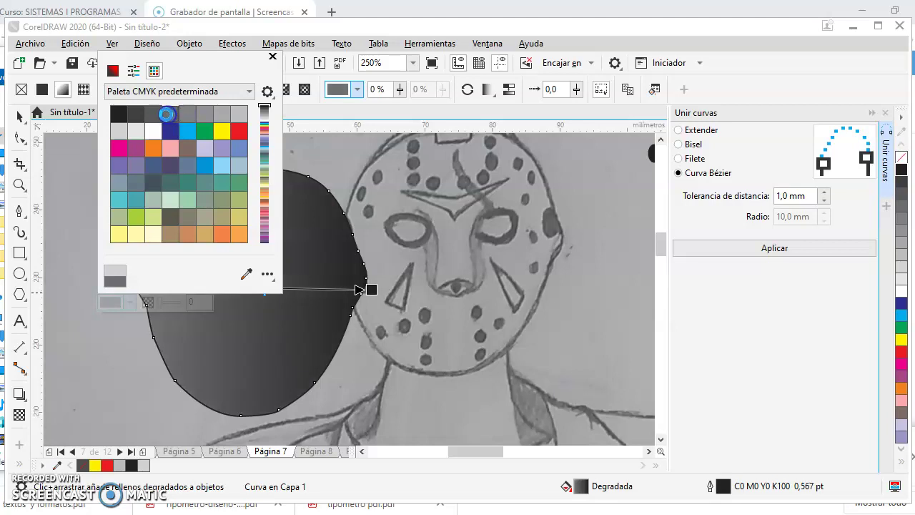
click(395, 31)
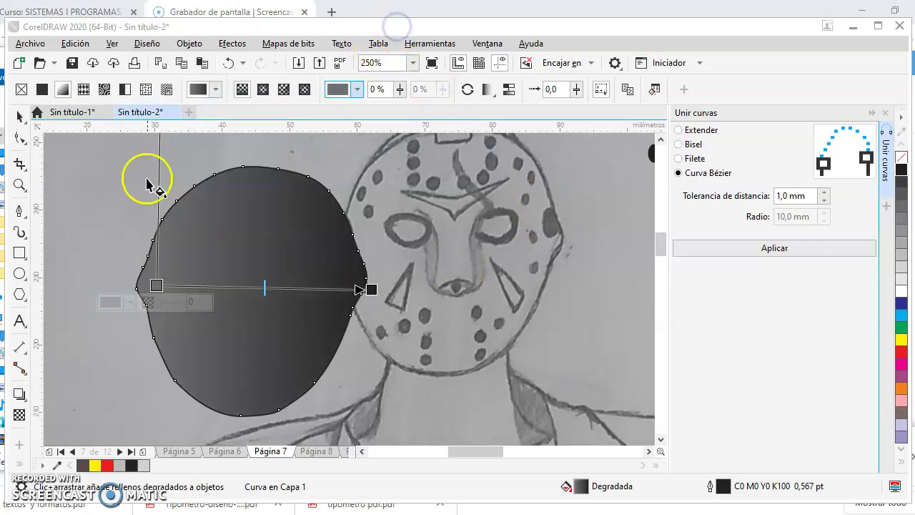
Try several diagonal gradient directions across the mask, ending with a short one from its upper left down toward the lower right.
click(18, 118)
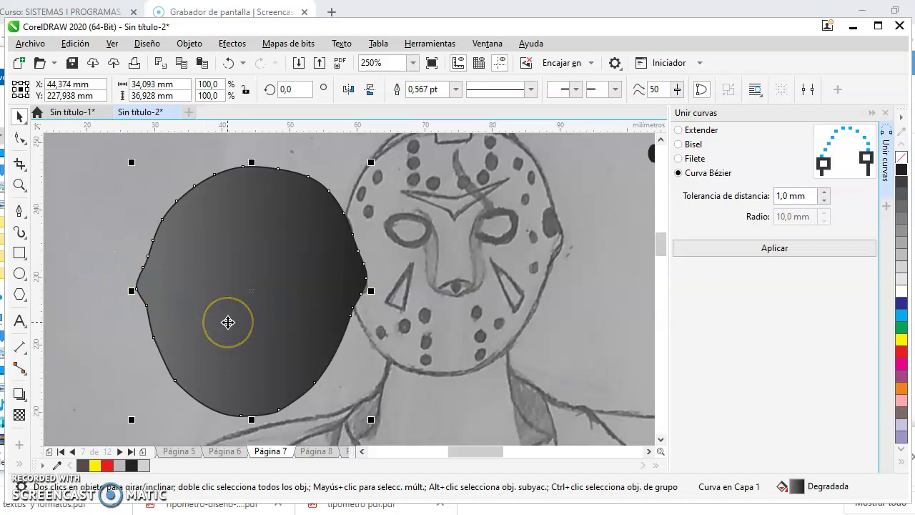
key(g)
mouse_move(156, 284)
mouse_down()
mouse_move(231, 331)
mouse_move(243, 353)
mouse_move(272, 297)
mouse_move(243, 333)
mouse_move(256, 351)
mouse_up()
drag(370, 290, 323, 263)
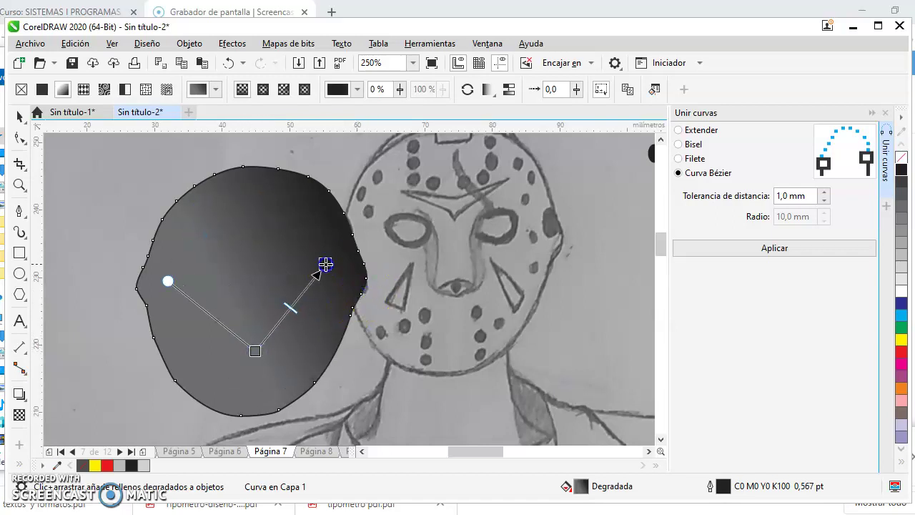
mouse_move(174, 297)
mouse_down()
mouse_move(165, 282)
mouse_move(246, 250)
mouse_up()
drag(322, 262, 324, 256)
drag(255, 351, 251, 378)
drag(196, 241, 291, 302)
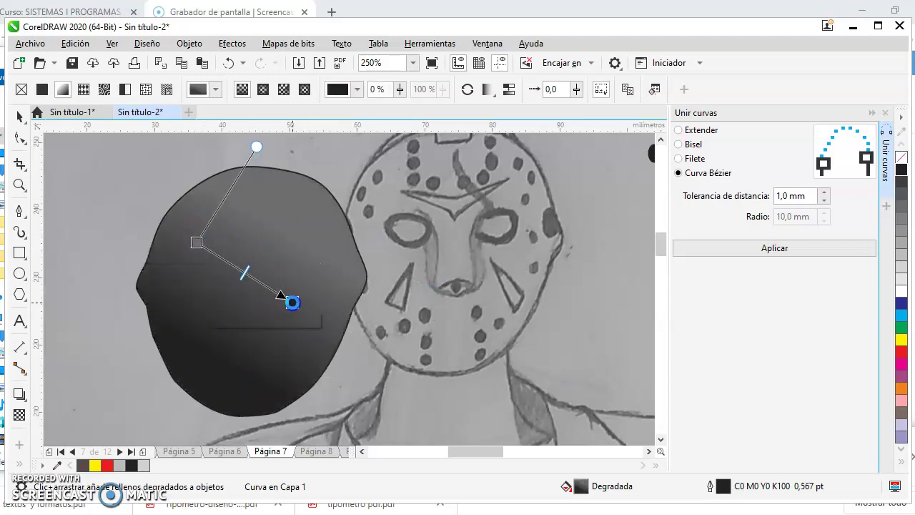
Run the gradient from the mask's left edge to its lower right and skew it with the angle handle.
mouse_move(131, 337)
mouse_down()
mouse_move(260, 327)
mouse_move(298, 313)
mouse_up()
drag(105, 170, 206, 199)
drag(129, 339, 155, 259)
mouse_move(240, 192)
mouse_down()
mouse_move(280, 180)
mouse_move(154, 165)
mouse_up()
Shift the gradient's midpoint close to the grey start node, and bring it partway back toward the centre.
click(229, 288)
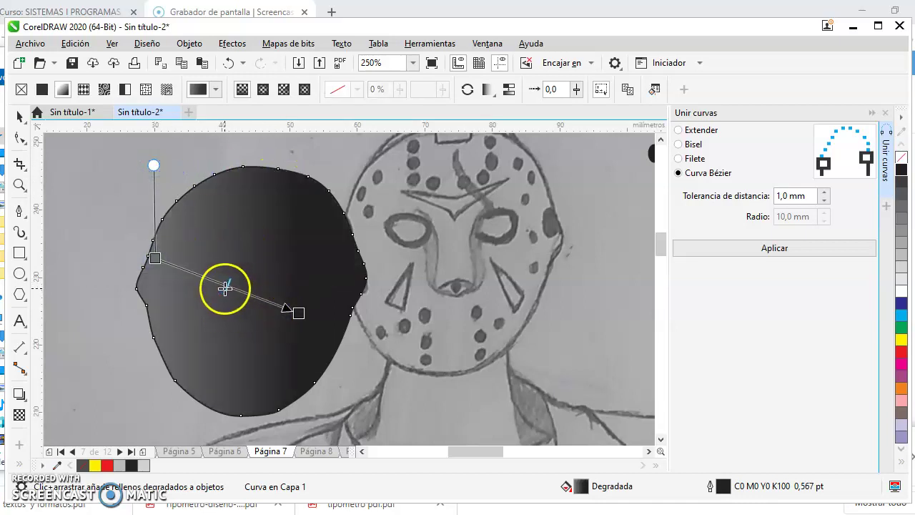
drag(179, 277, 178, 277)
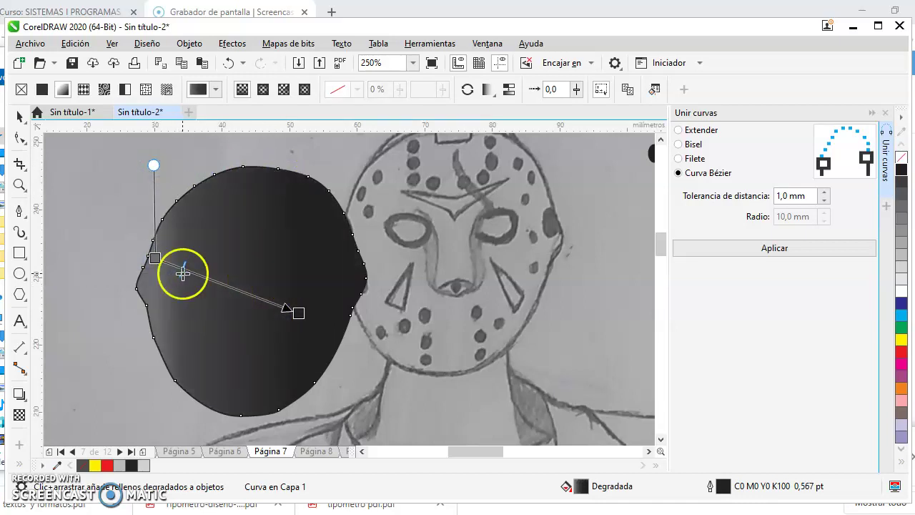
drag(258, 322, 204, 317)
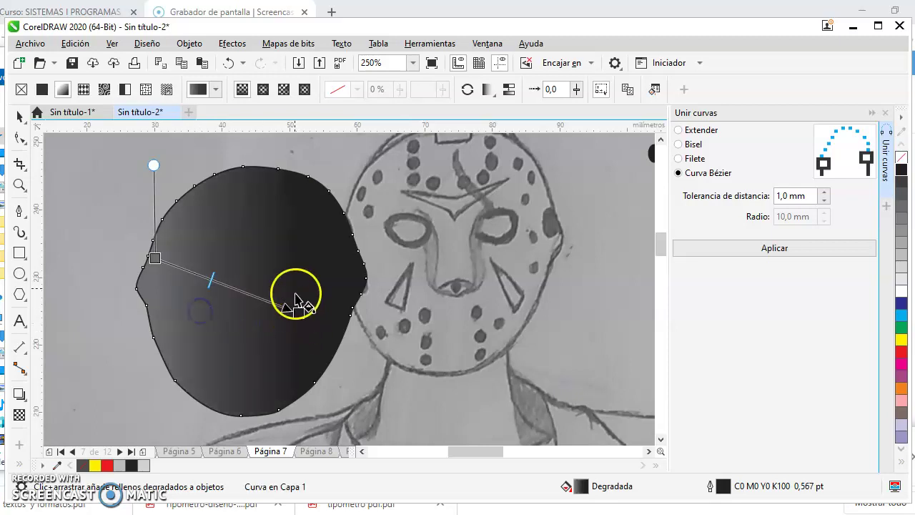
click(209, 281)
Start the gradient inside the mask, end it at the right edge, and move its midpoint slightly toward the start.
click(271, 219)
mouse_move(297, 313)
mouse_down()
mouse_move(360, 309)
mouse_move(276, 291)
mouse_up()
drag(156, 258, 198, 277)
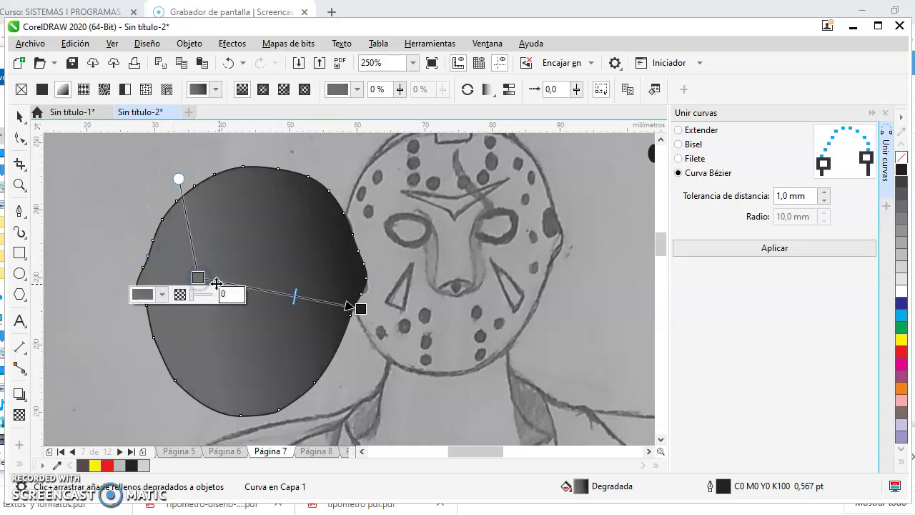
drag(297, 299, 276, 298)
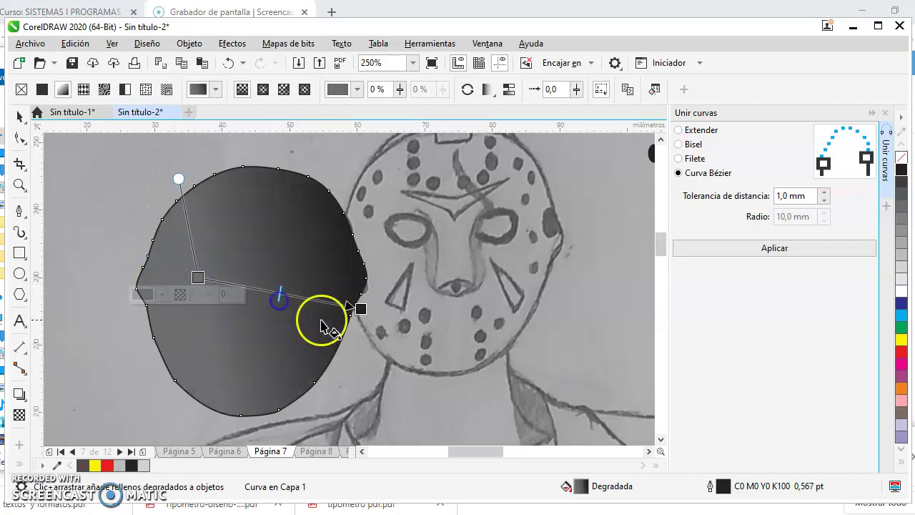
Redirect the gradient almost horizontally from the mask's left edge to its right edge, and shift the mask slightly up and left.
drag(359, 307, 364, 199)
drag(203, 213, 297, 319)
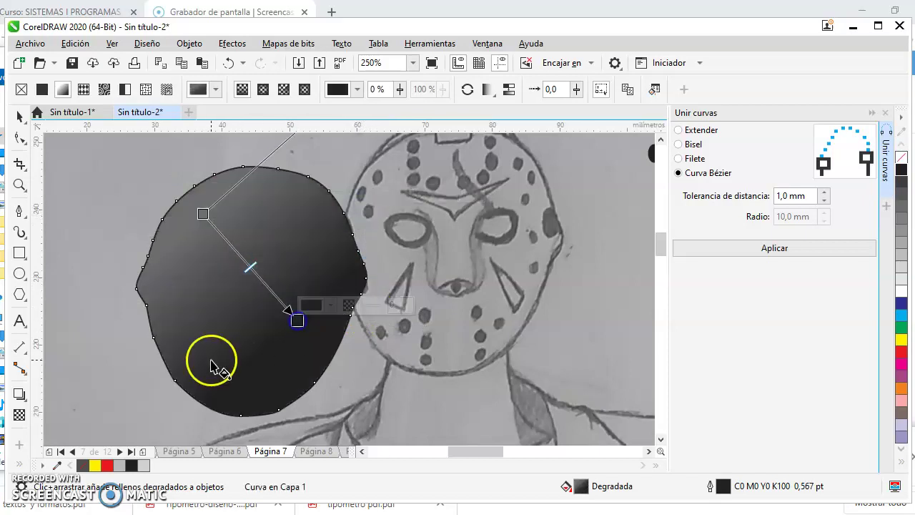
drag(161, 285, 374, 300)
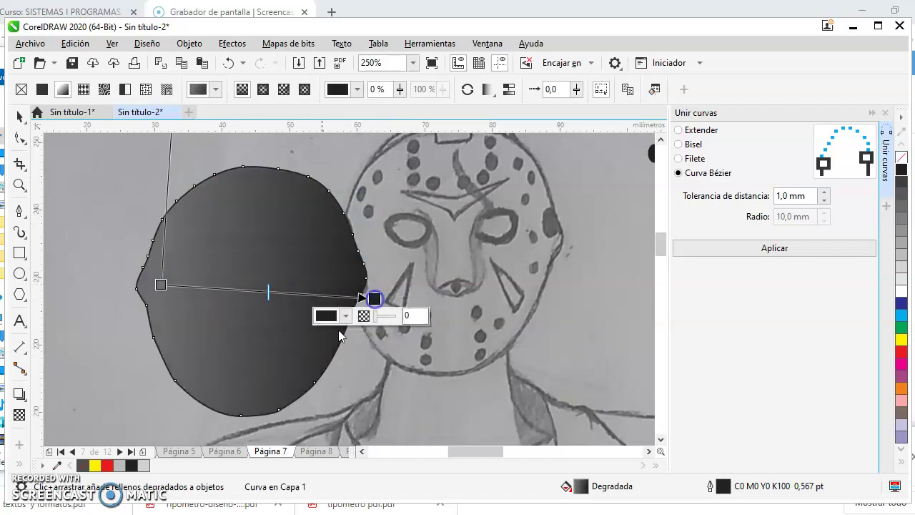
click(20, 117)
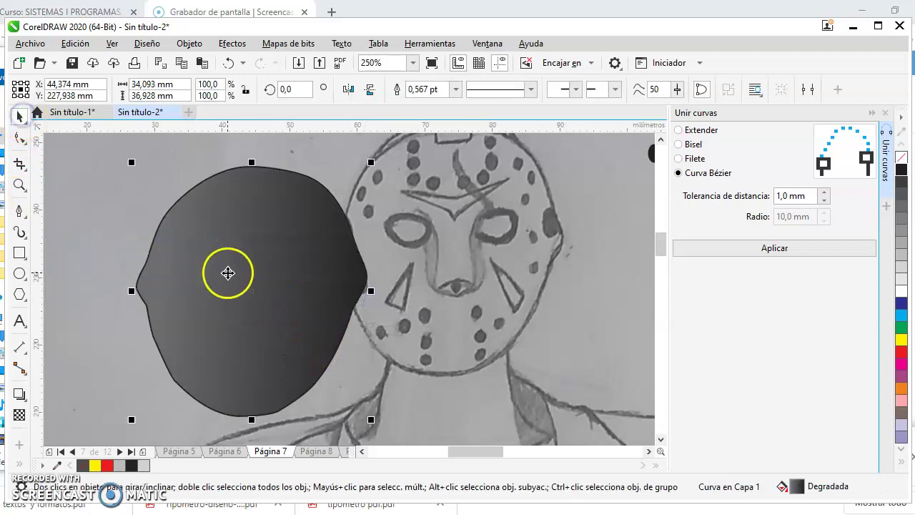
drag(247, 339, 224, 330)
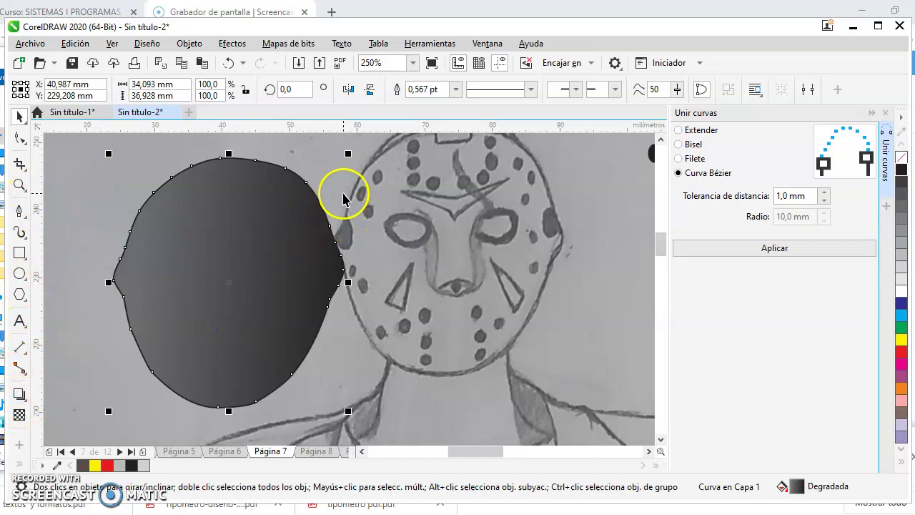
Try the elliptical and conical gradient types on the mask, rotating the conical fill toward the upper left.
key(g)
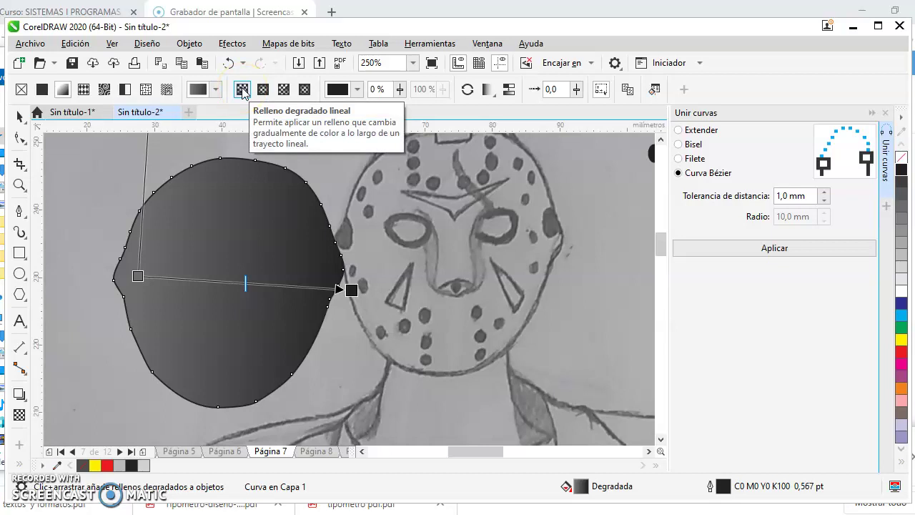
click(262, 90)
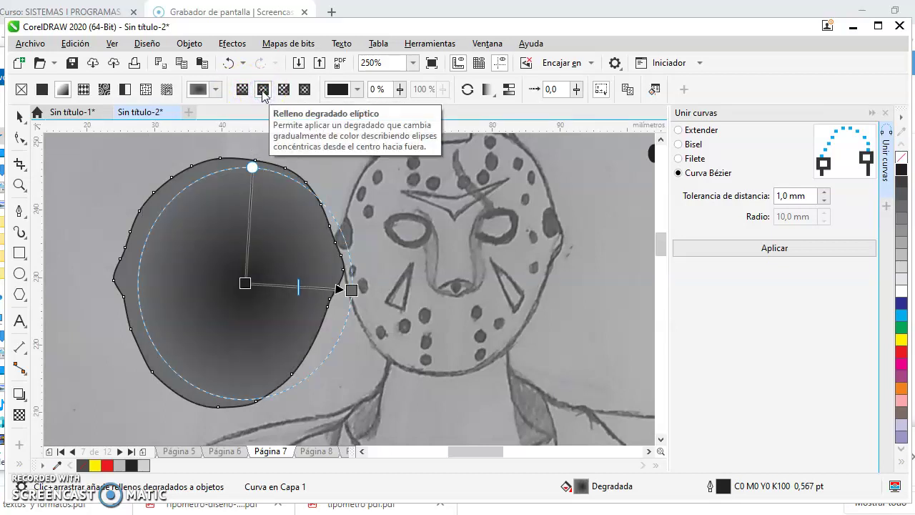
click(285, 91)
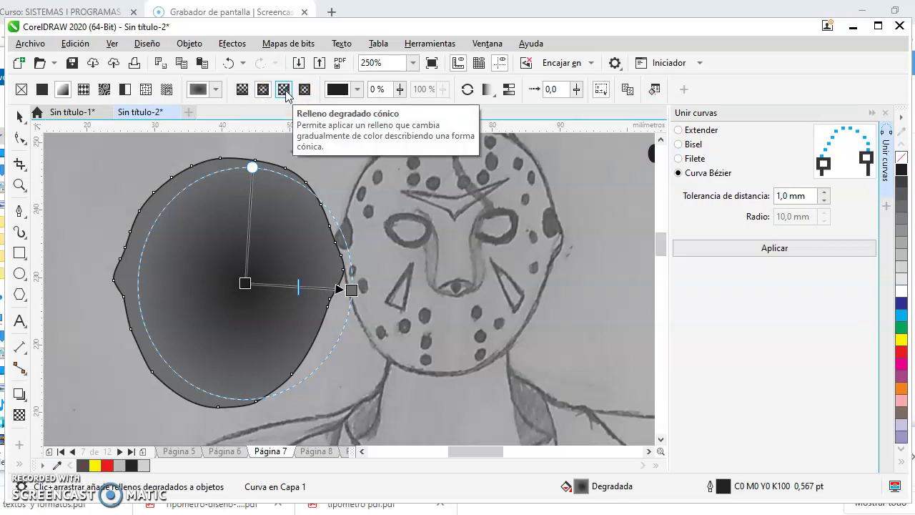
click(285, 91)
drag(138, 275, 188, 213)
click(250, 287)
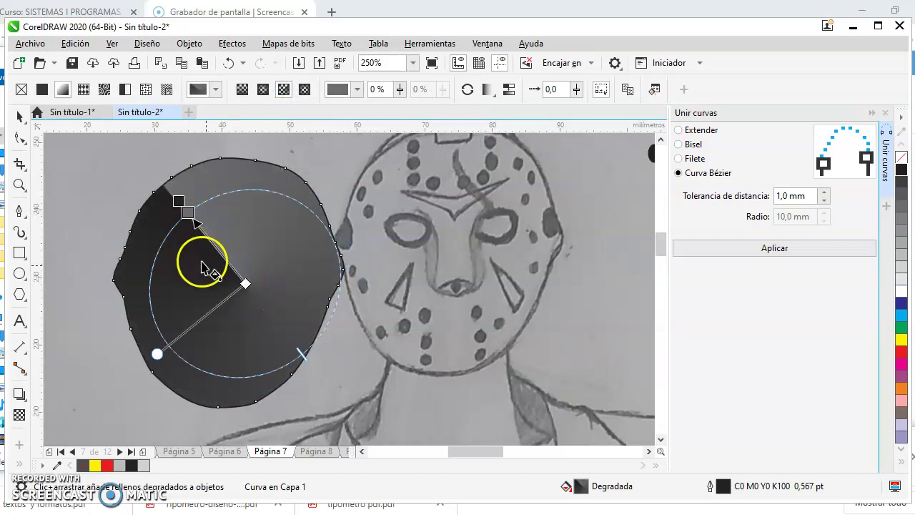
Try the rectangular gradient type with its centre moved slightly up and left, and return the mask's fill to linear.
click(305, 90)
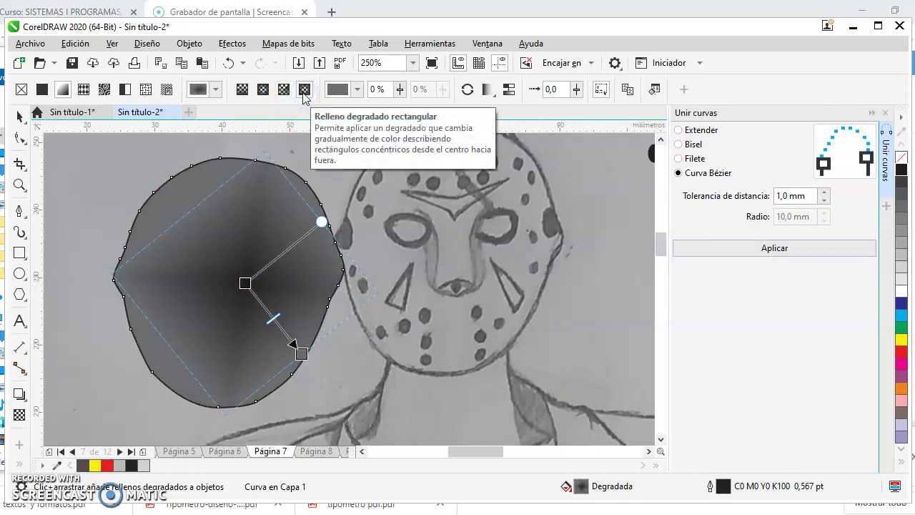
drag(245, 279, 224, 270)
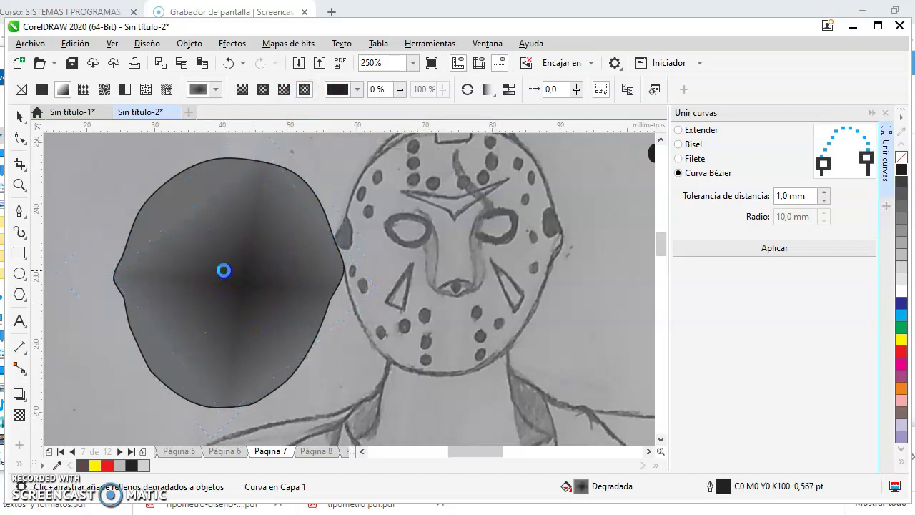
click(243, 89)
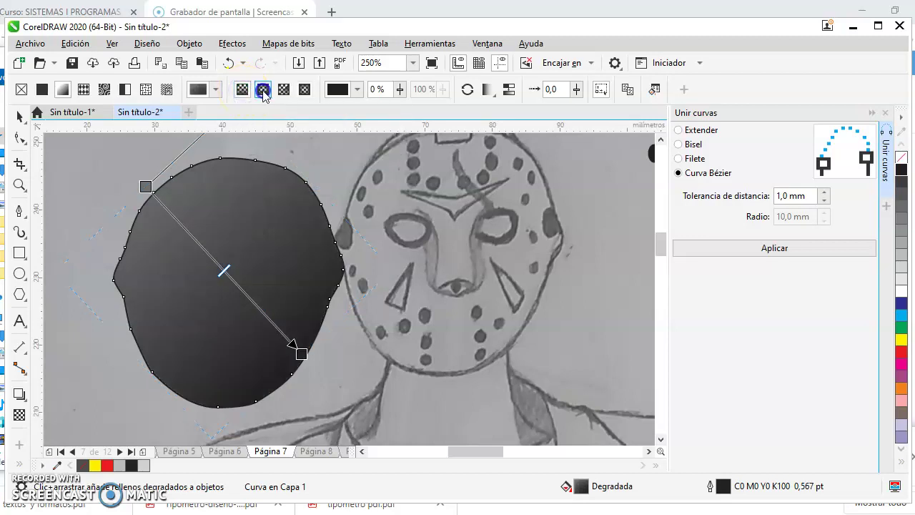
click(263, 90)
click(242, 89)
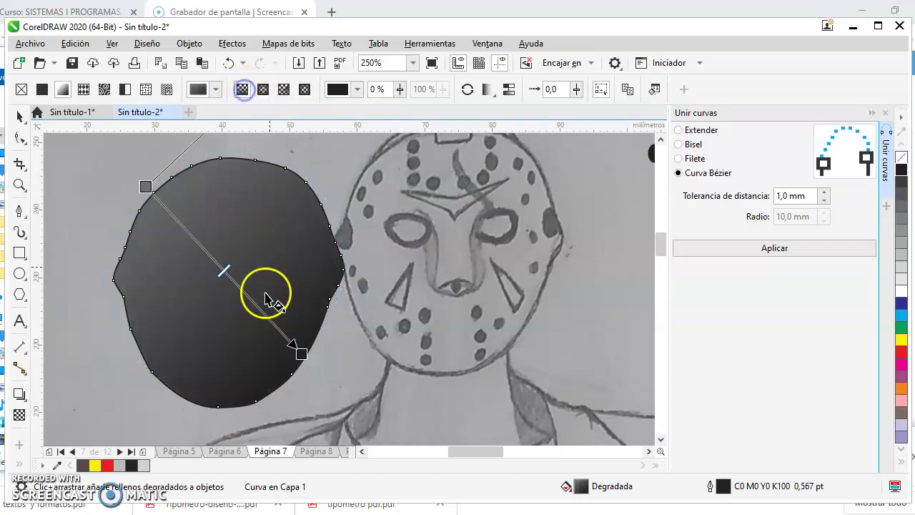
Angle the linear gradient from grey near the mask's left edge down to black just beyond its lower right edge.
click(182, 251)
drag(193, 239, 247, 305)
drag(301, 355, 259, 366)
click(335, 376)
click(272, 363)
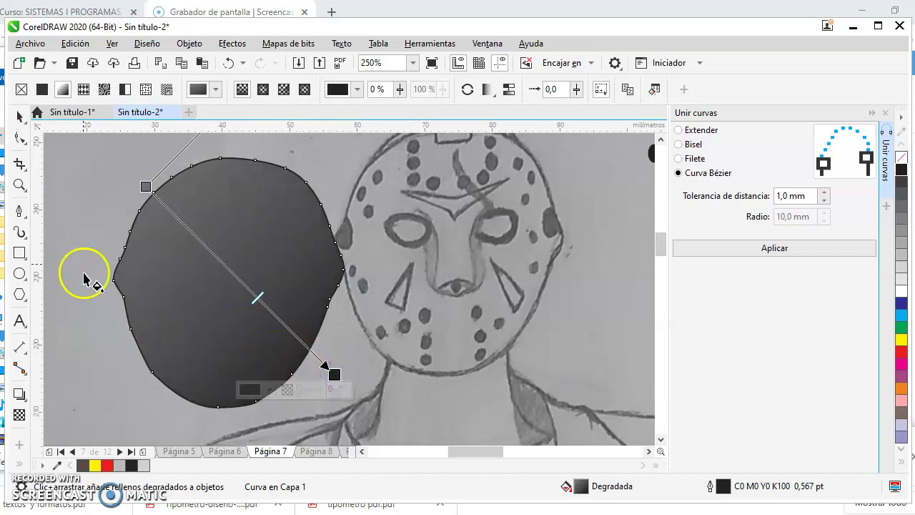
drag(146, 187, 136, 264)
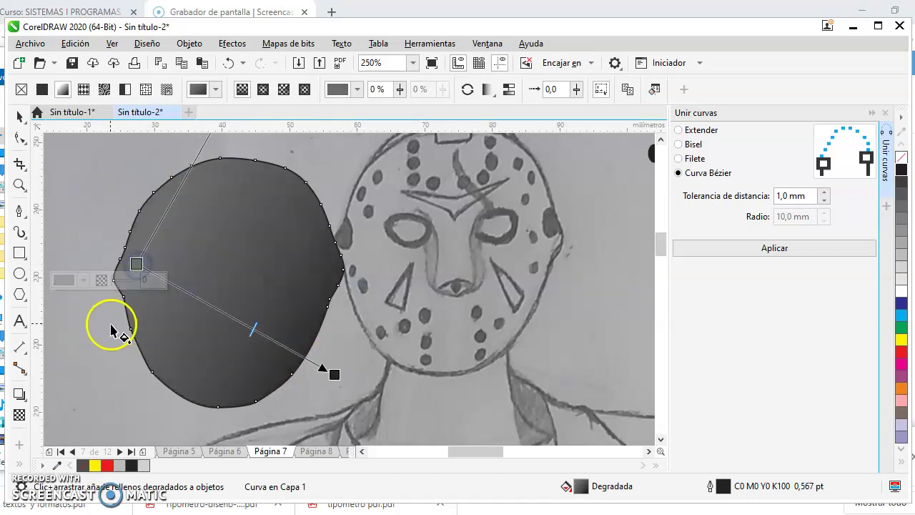